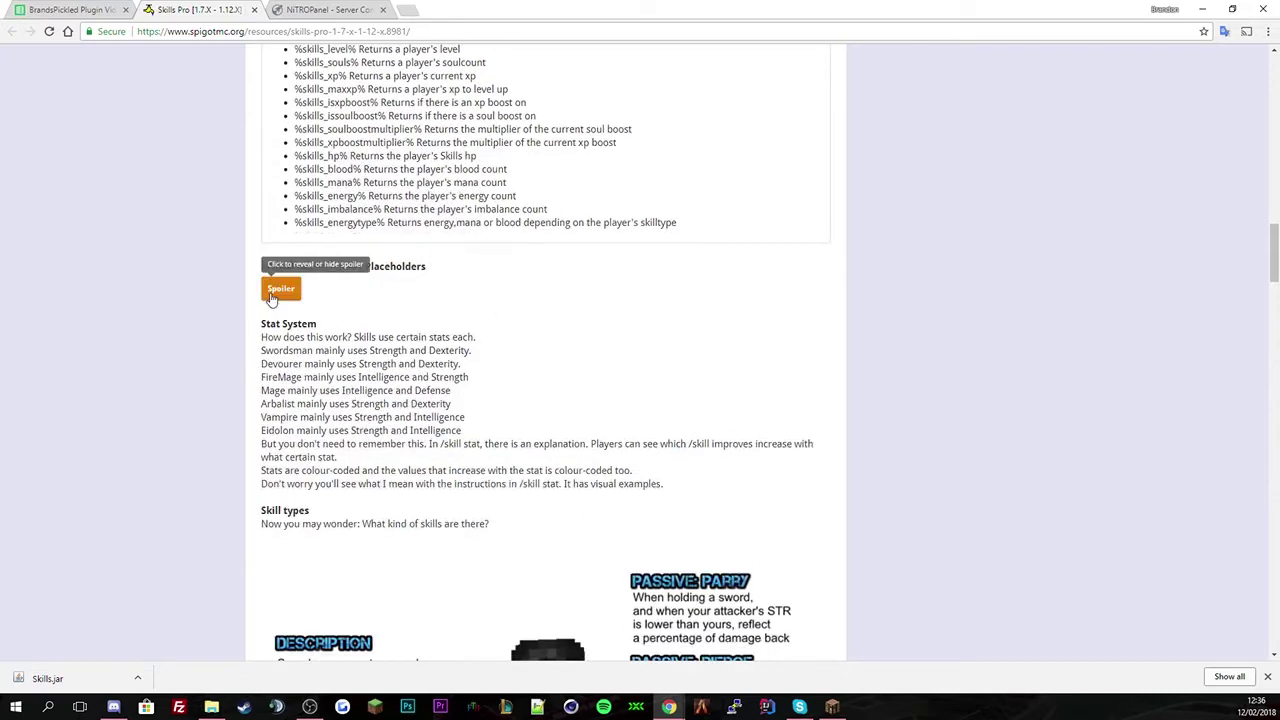
Step: Reveal the MVdWPlaceholderAPI placeholders spoiler and read through the listed placeholders
left_click(280, 288)
left_click_drag(296, 327, 295, 487)
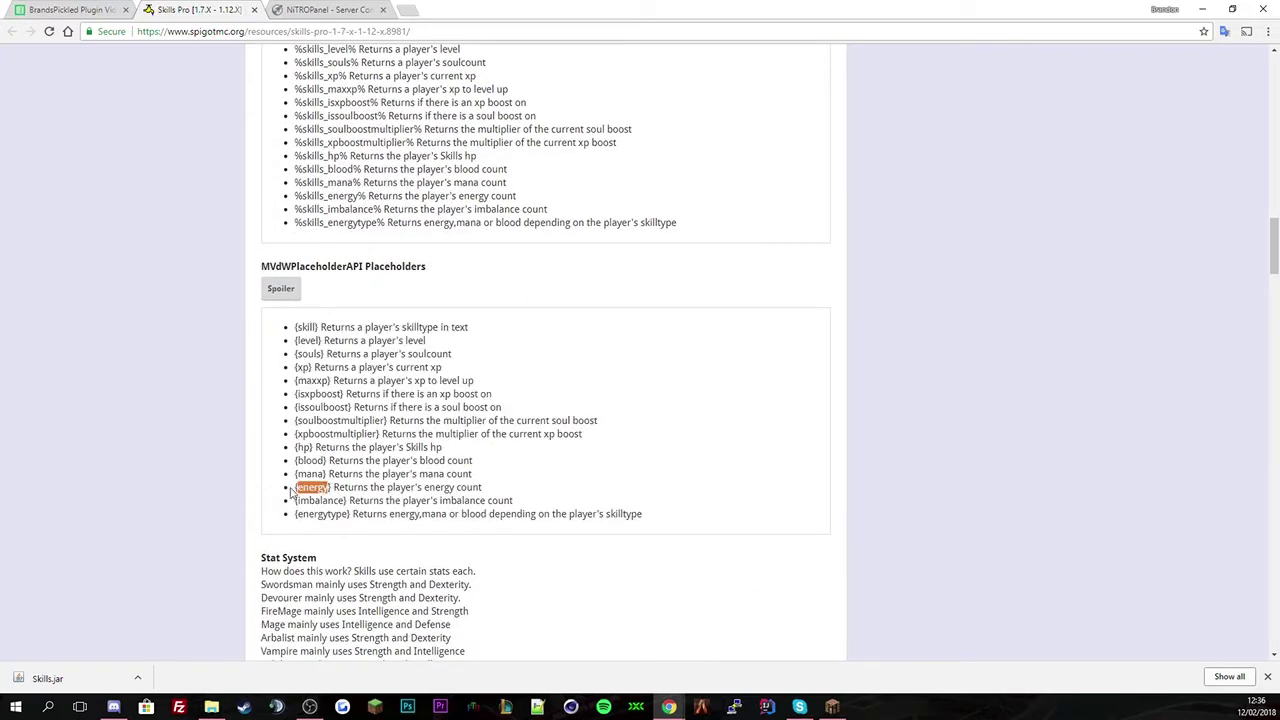
scroll(403, 460, "down", 3)
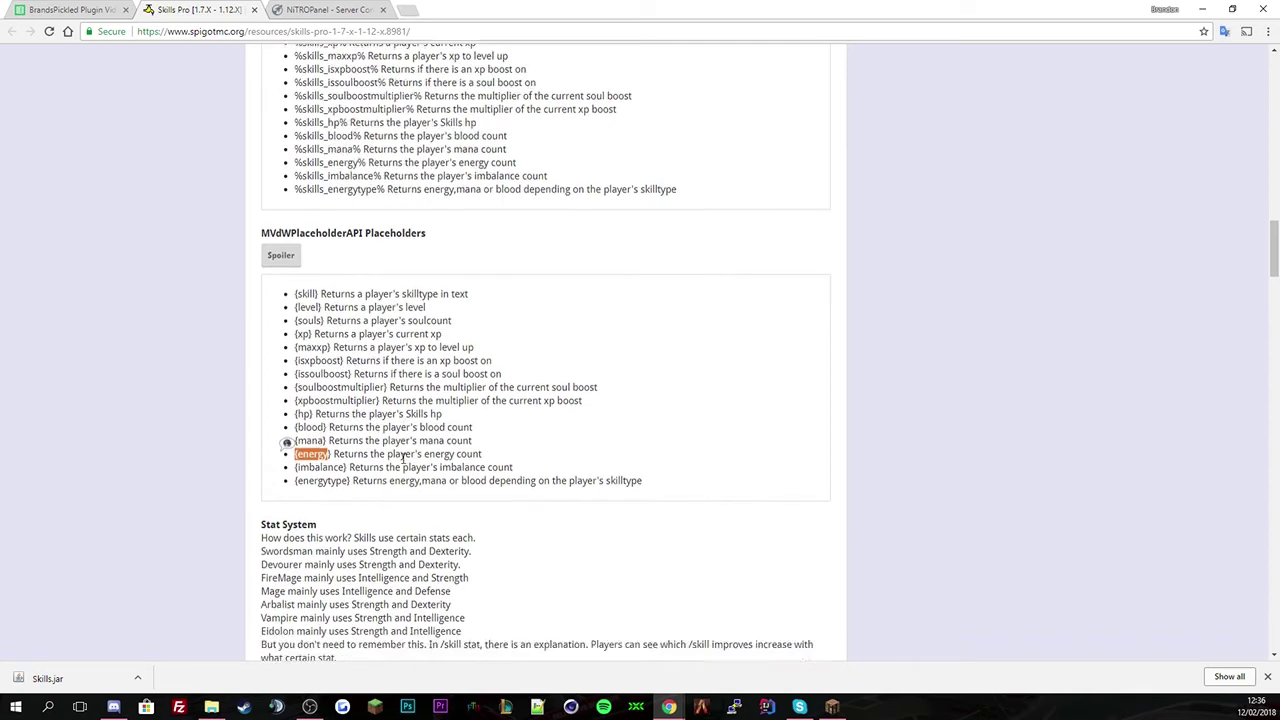
scroll(321, 411, "down", 1)
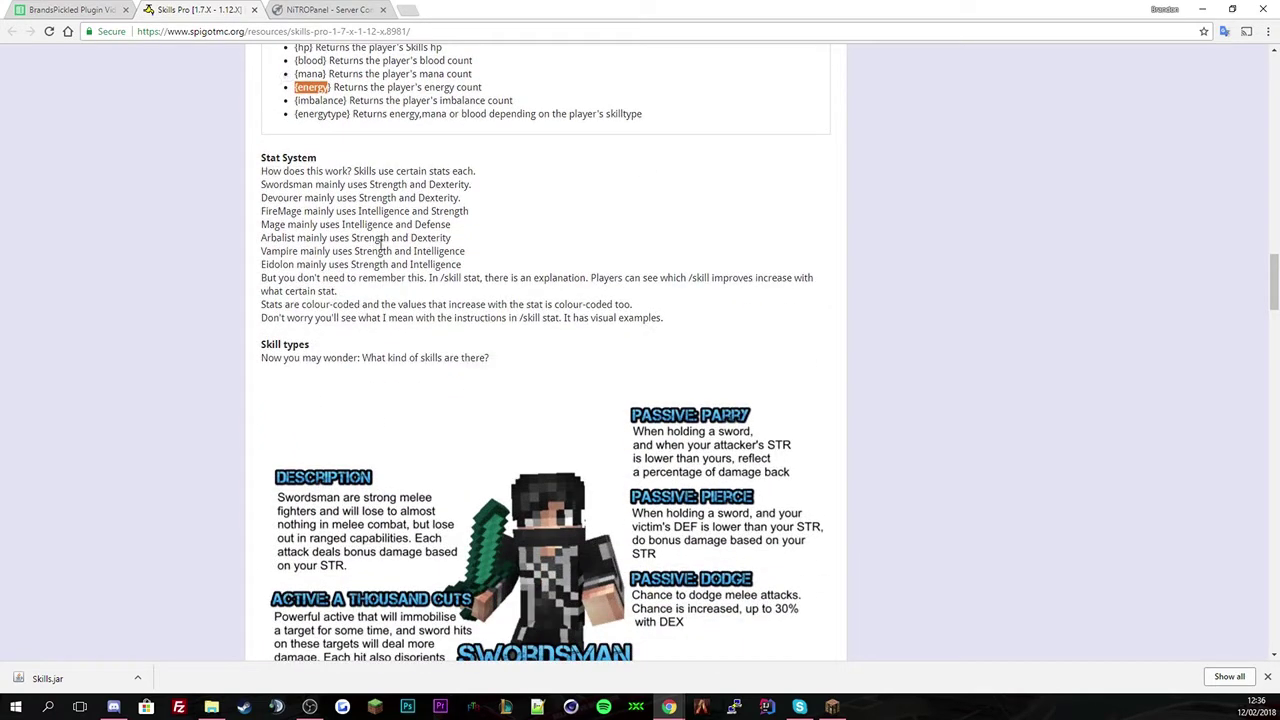
Step: Read the Stat System section and look through the skill type descriptions from Swordsman to Eidolon
left_click_drag(289, 175, 470, 266)
scroll(490, 290, "down", 3)
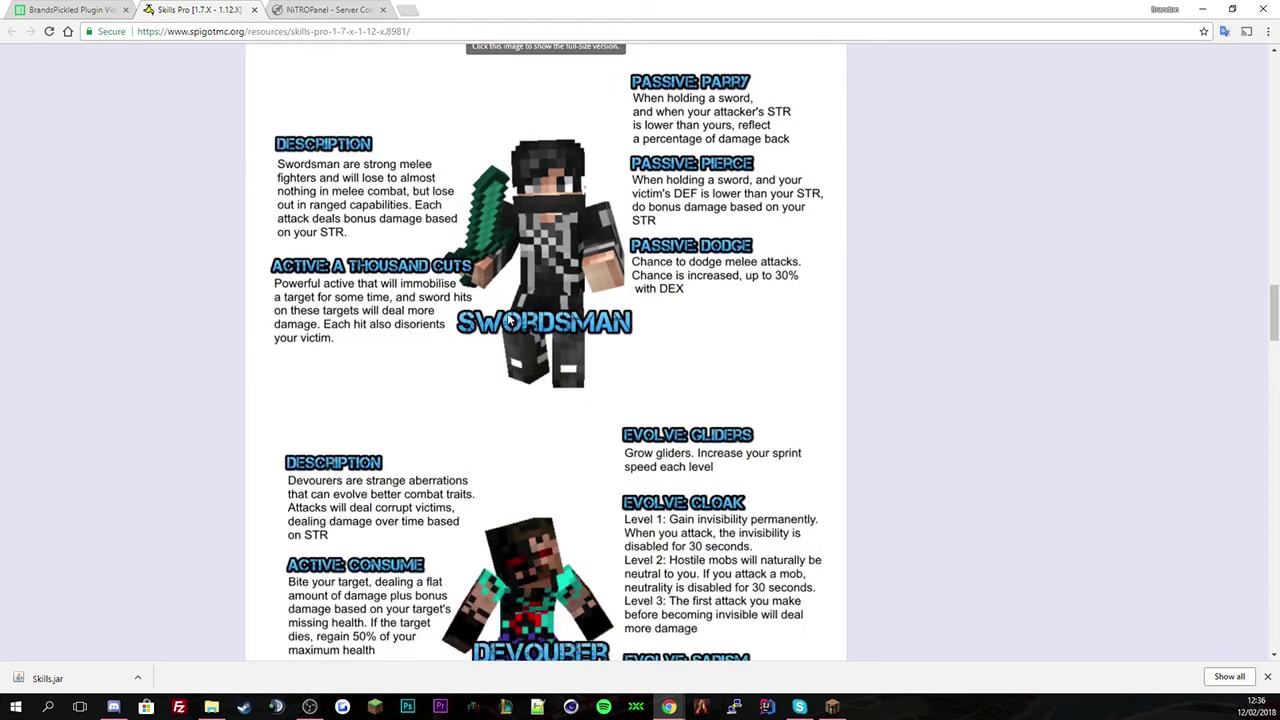
scroll(530, 245, "down", 1)
scroll(509, 237, "up", 1)
scroll(509, 238, "down", 6)
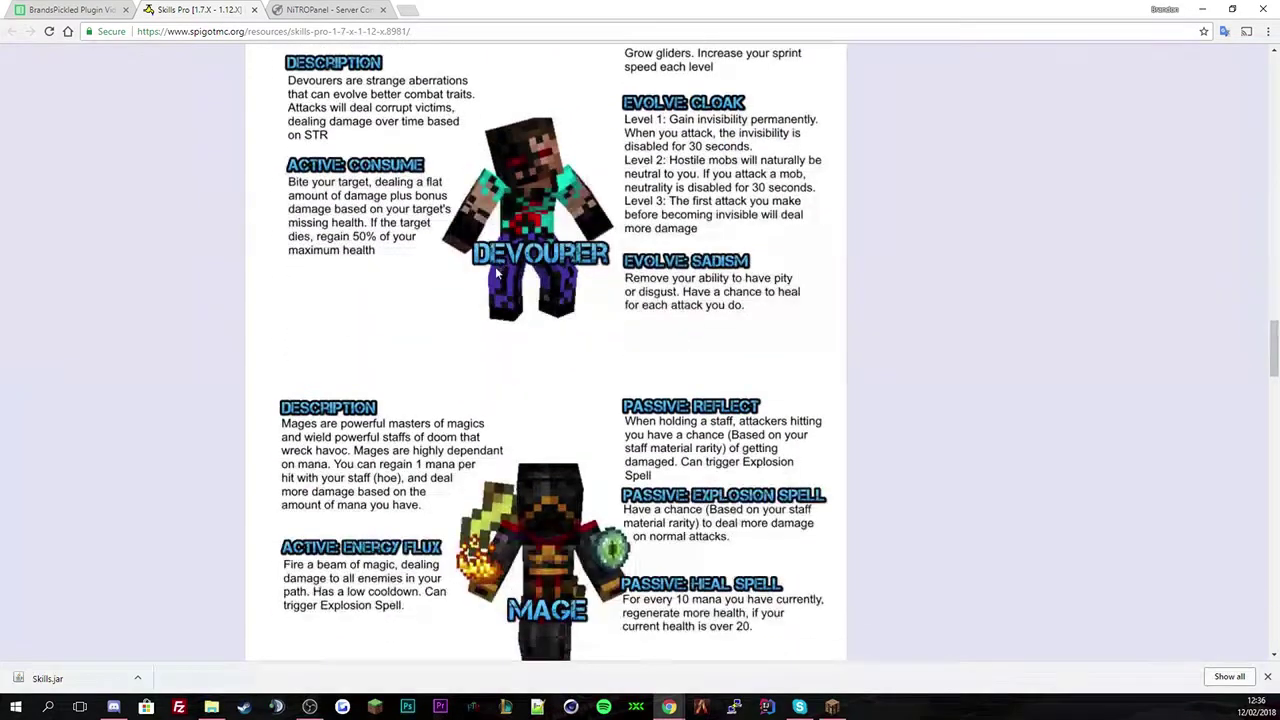
scroll(493, 282, "down", 14)
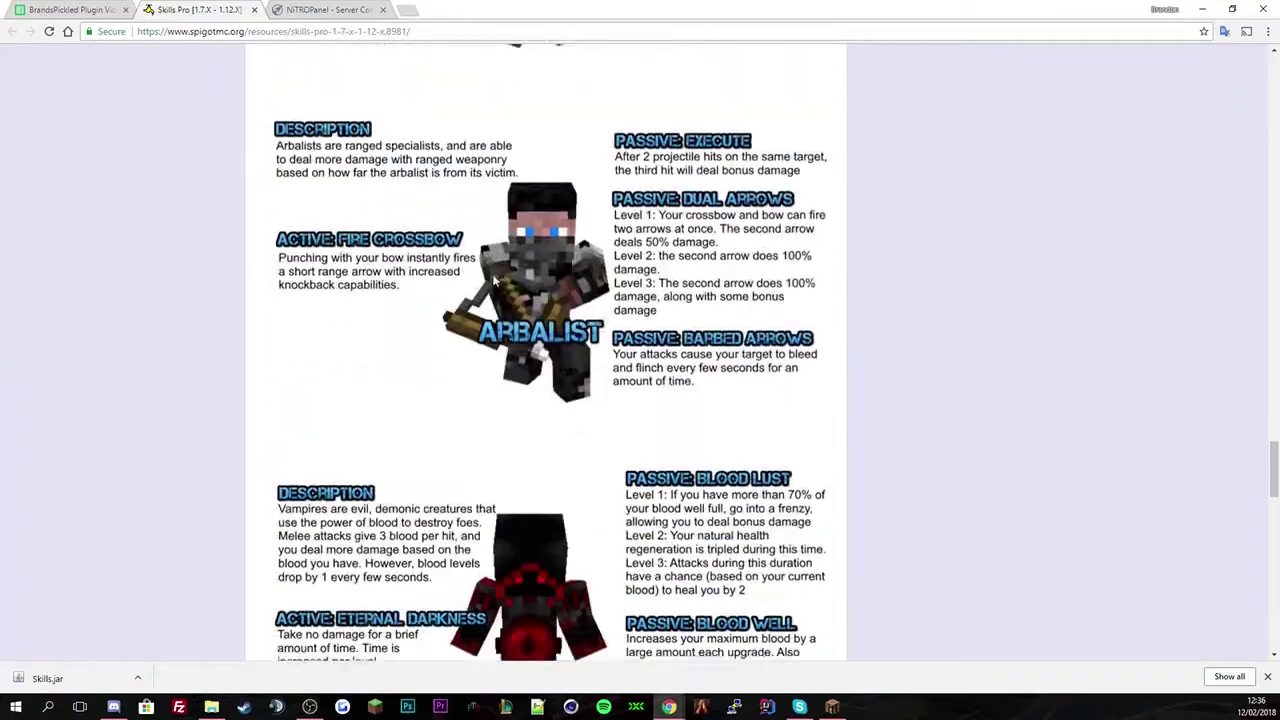
scroll(493, 282, "down", 8)
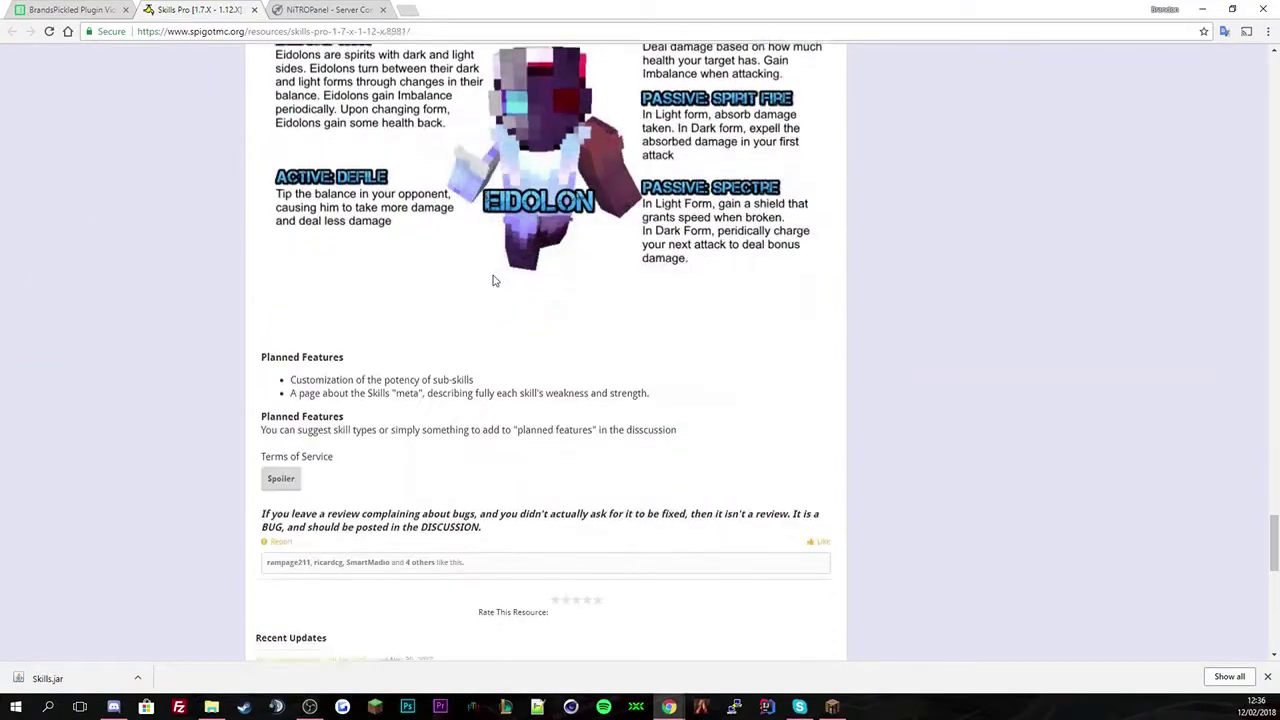
Step: Read the Planned Features section below the skill types
left_click_drag(290, 195, 594, 220)
left_click(304, 244)
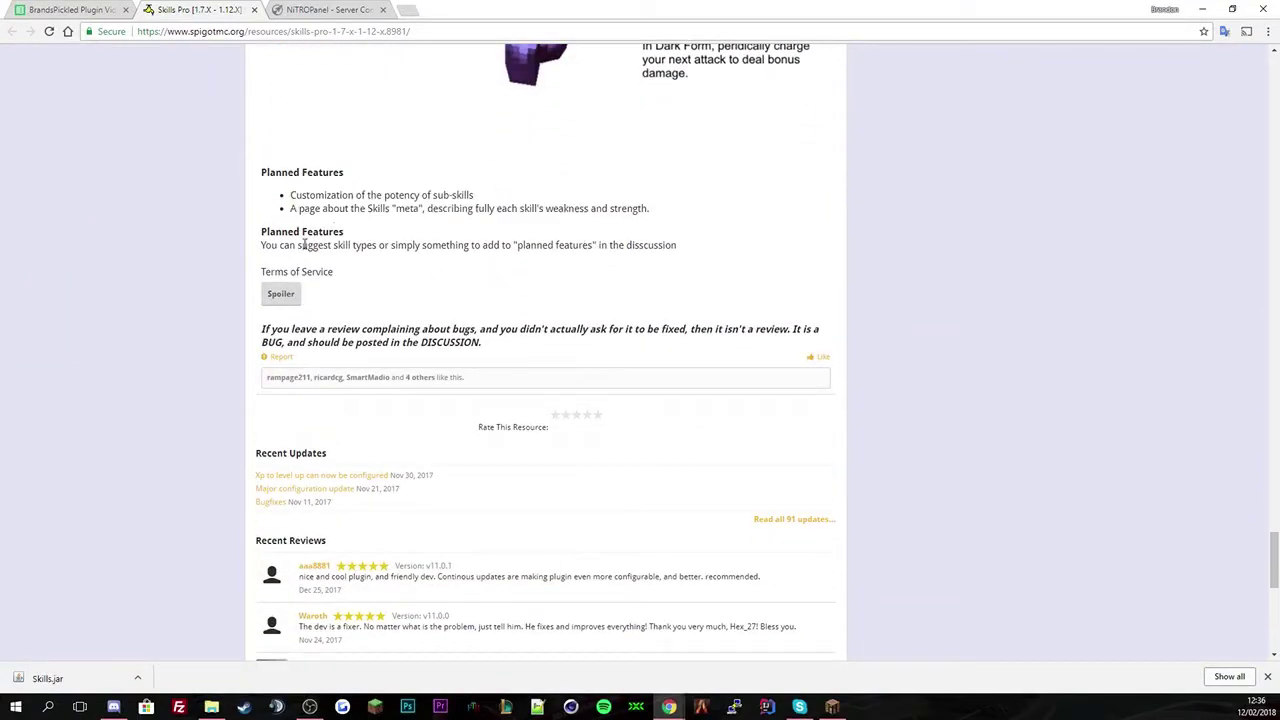
left_click_drag(318, 228, 564, 240)
left_click_drag(396, 210, 563, 222)
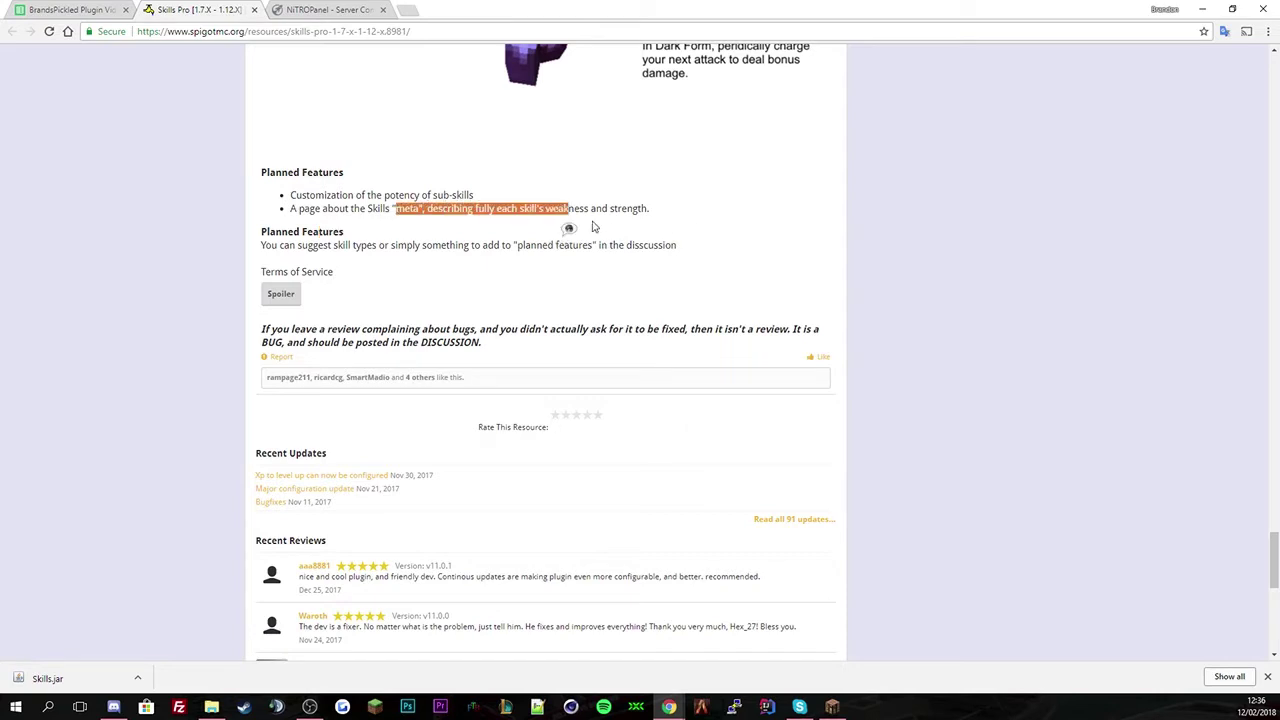
left_click_drag(271, 190, 512, 204)
left_click(531, 262)
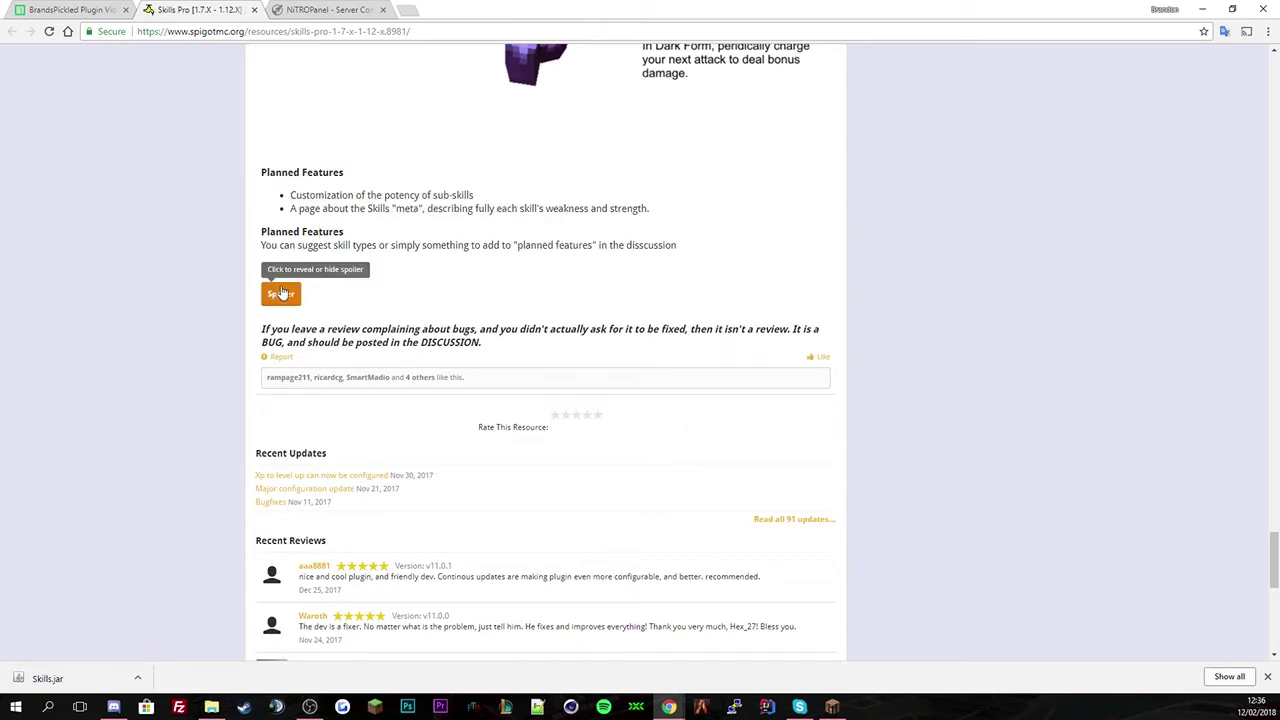
Step: Reveal the Terms of Service spoiler and read the terms, the feature suggestion note and the review notice
left_click(284, 294)
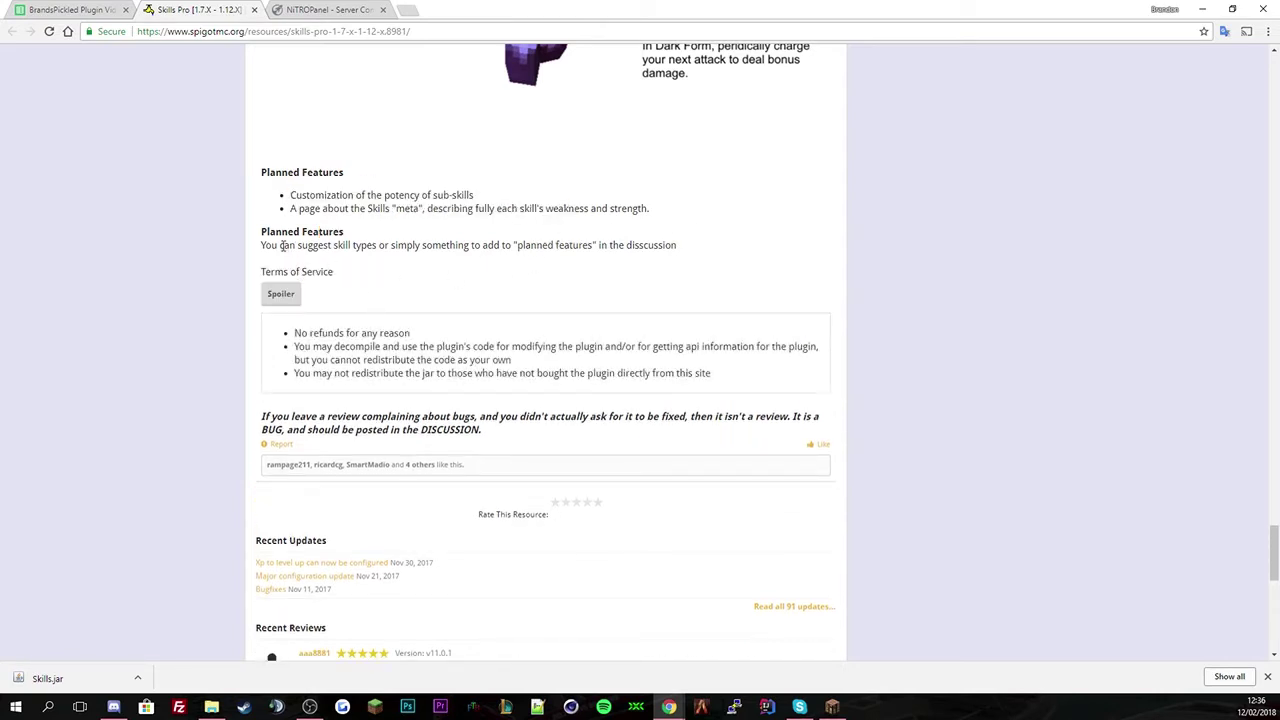
left_click_drag(280, 245, 805, 258)
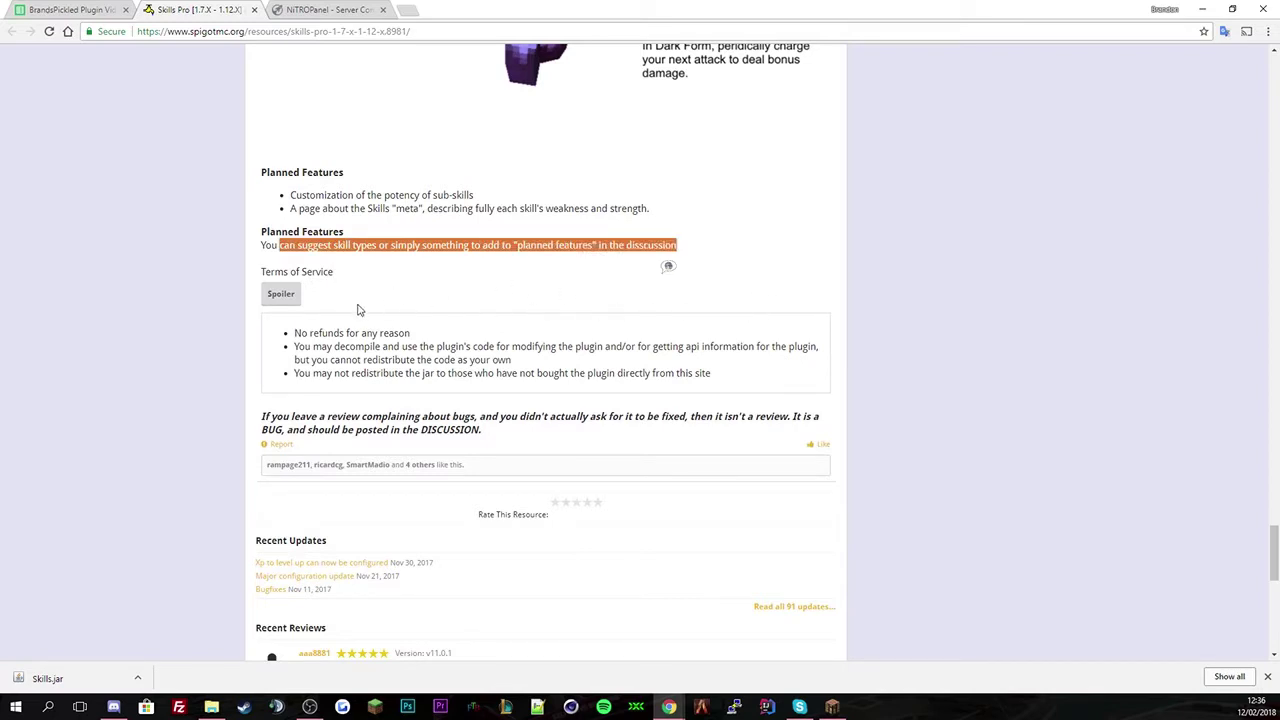
triple_click(409, 433)
left_click(460, 315)
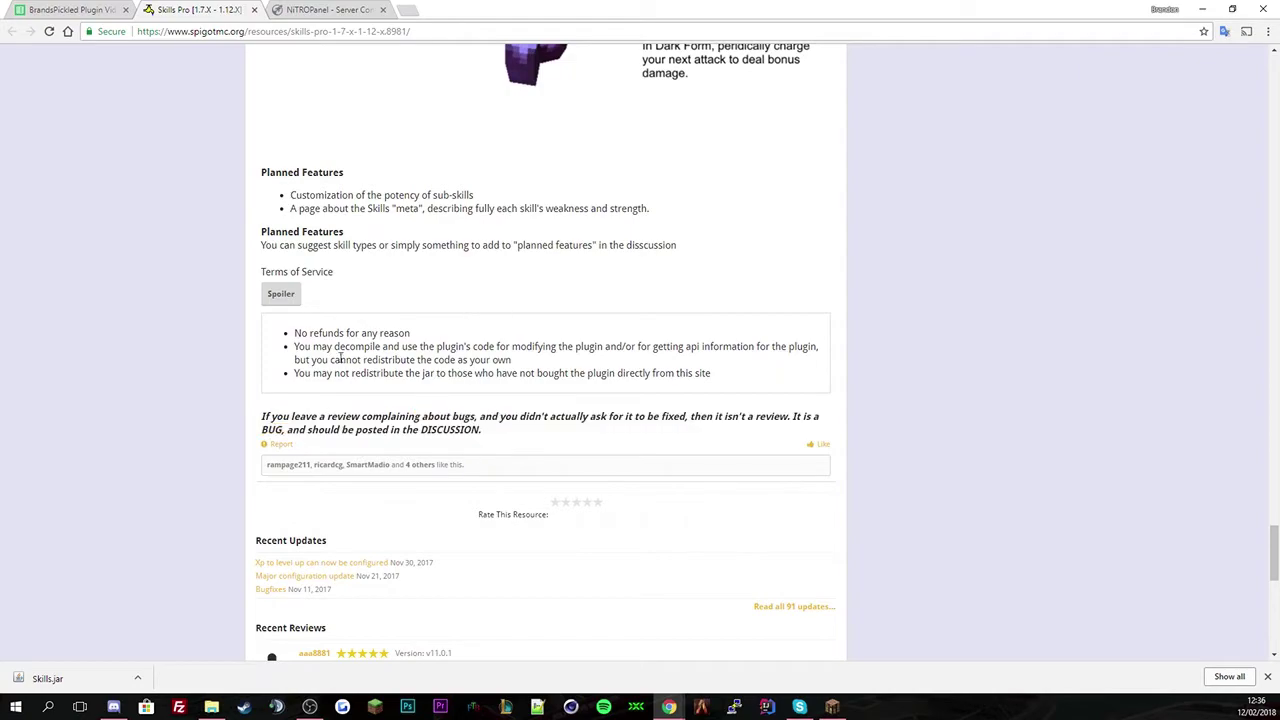
left_click_drag(296, 346, 408, 348)
scroll(740, 320, "down", 3)
scroll(720, 326, "up", 3)
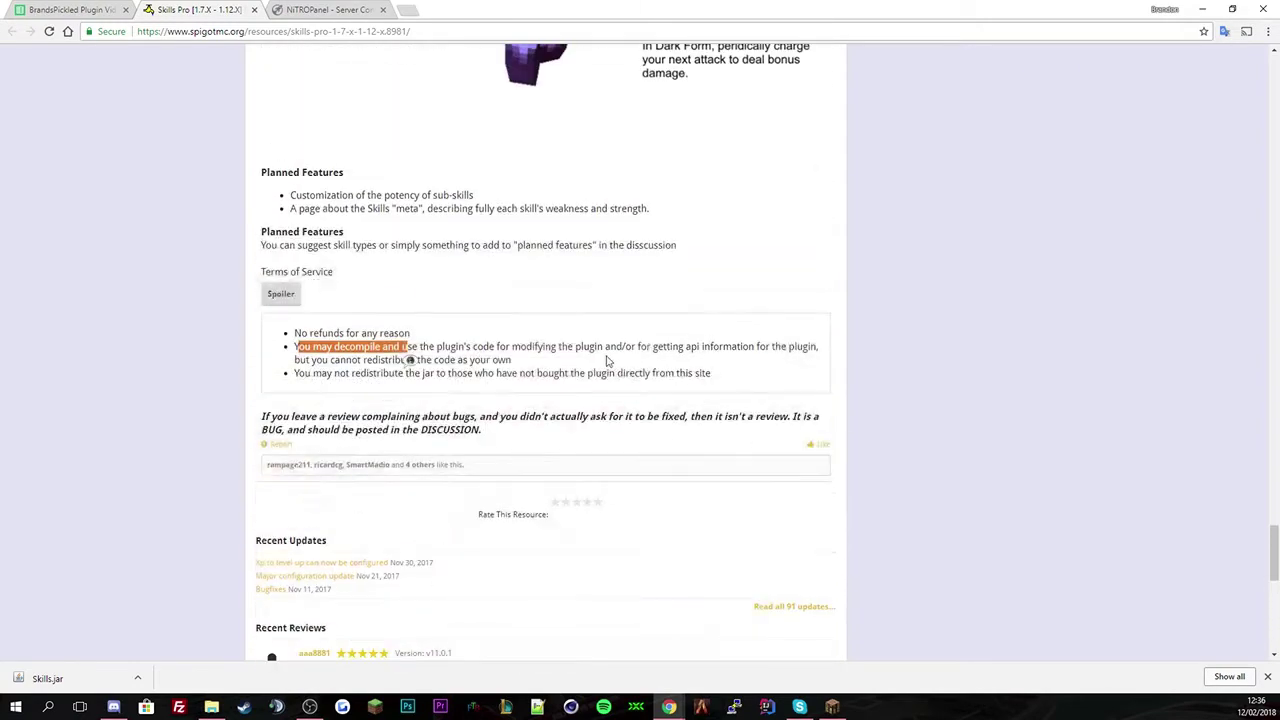
Step: Return to the start of the Skills Pro page and check the plugin's rating and total downloads
scroll(565, 358, "up", 20)
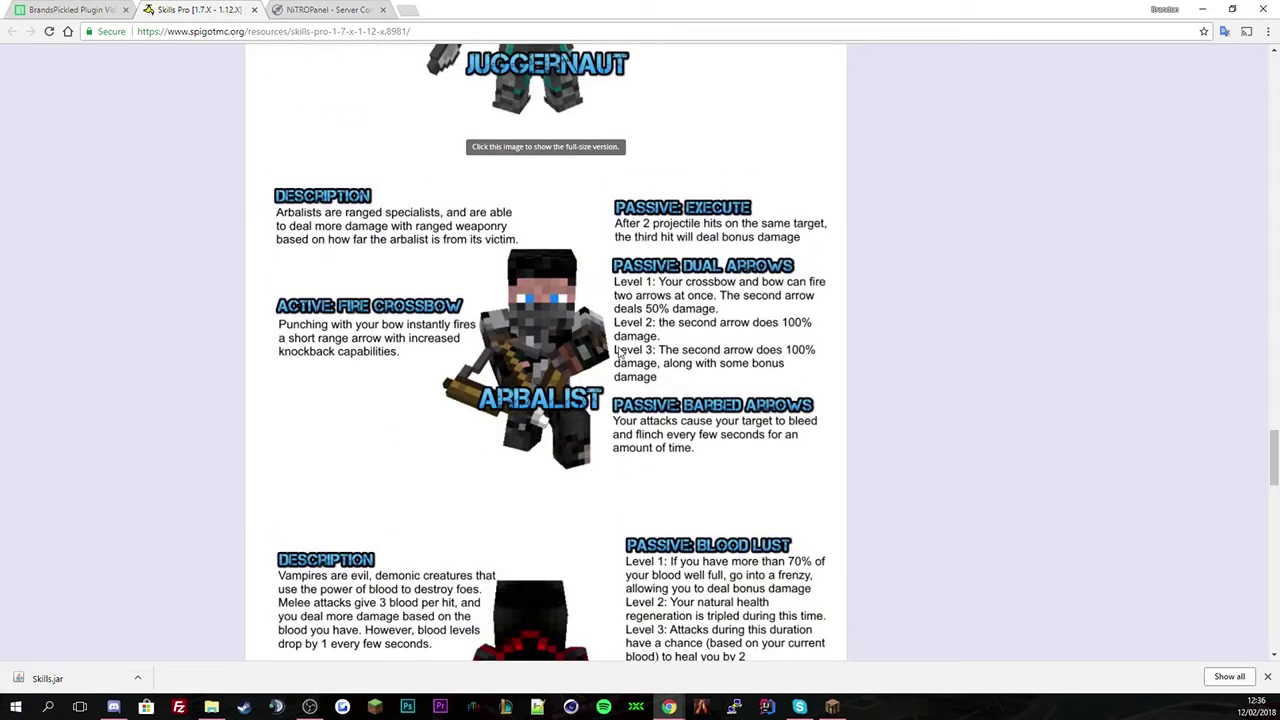
scroll(618, 352, "up", 4)
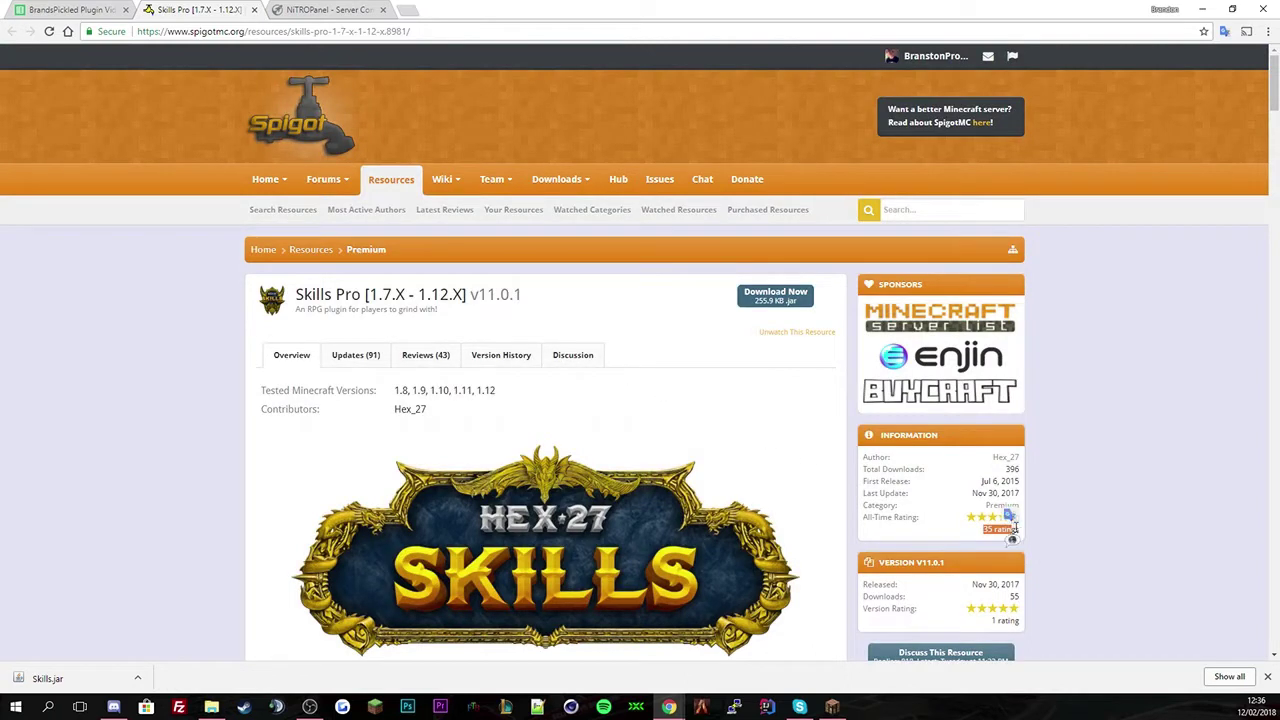
left_click_drag(1012, 470, 1133, 467)
left_click(1133, 467)
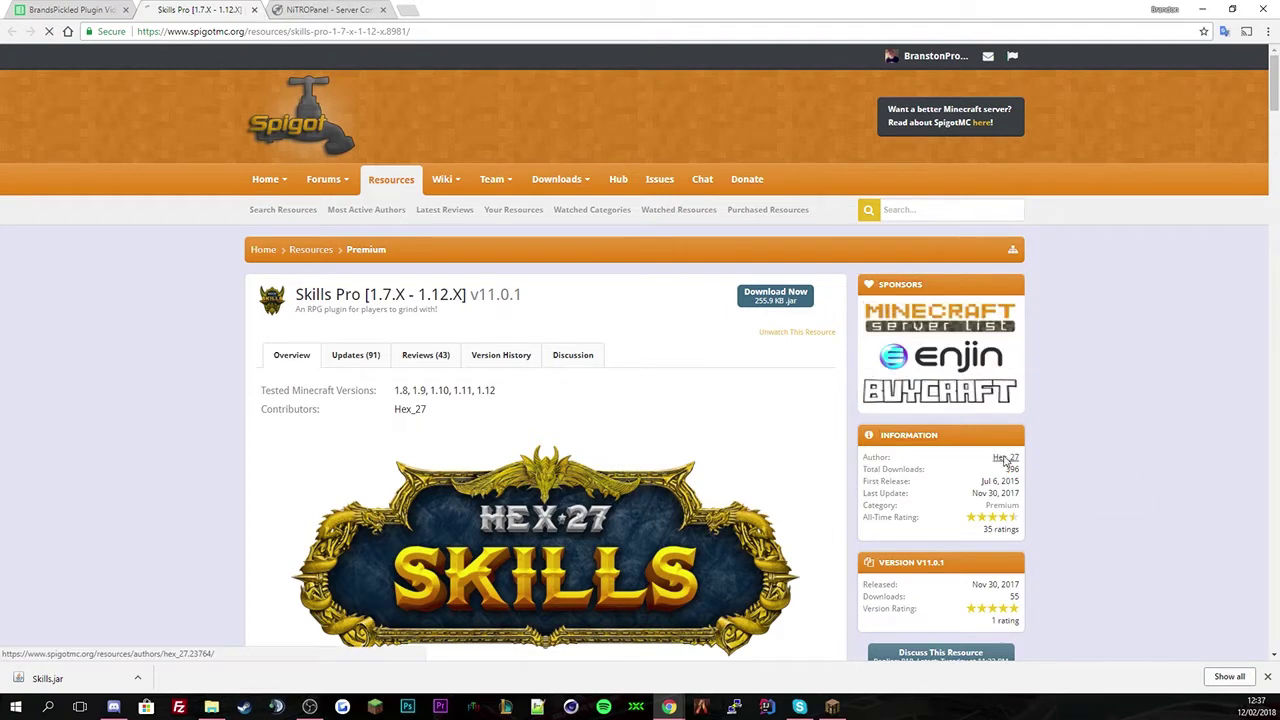
Step: View the author's other resources, including Skills Lite, and return to the Skills Pro page
left_click(1005, 457)
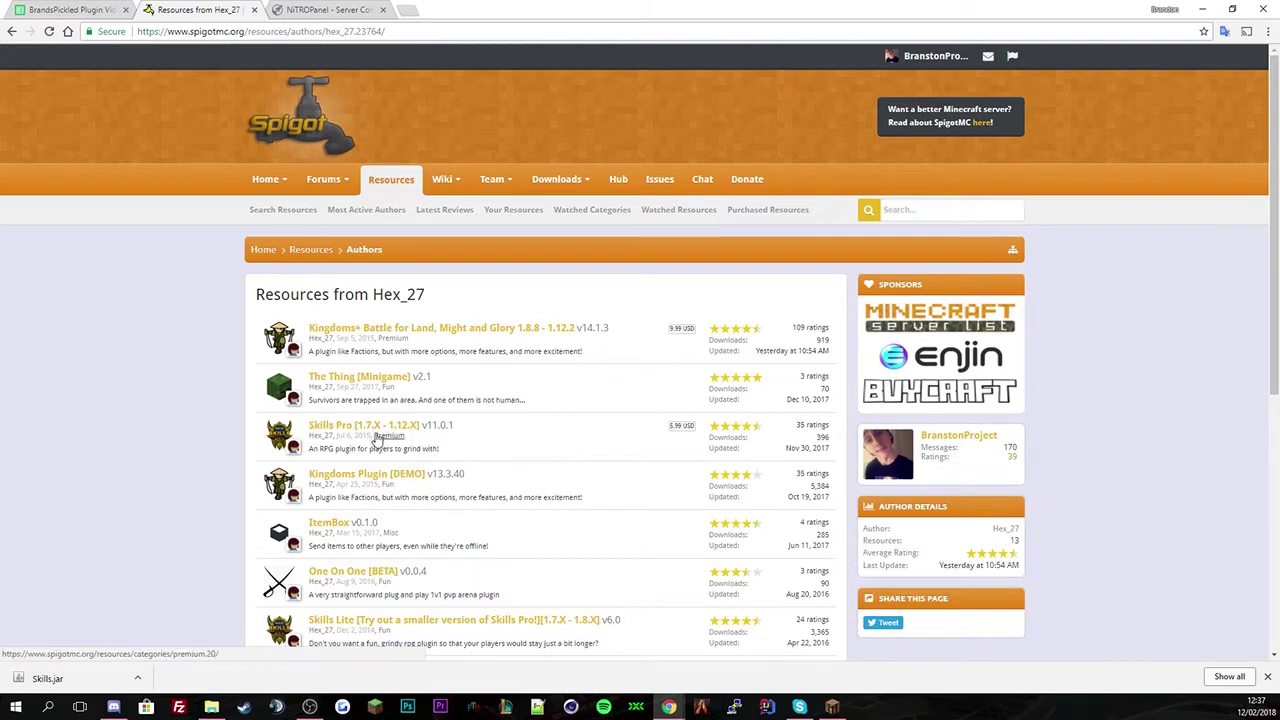
scroll(440, 480, "down", 1)
scroll(444, 481, "down", 1)
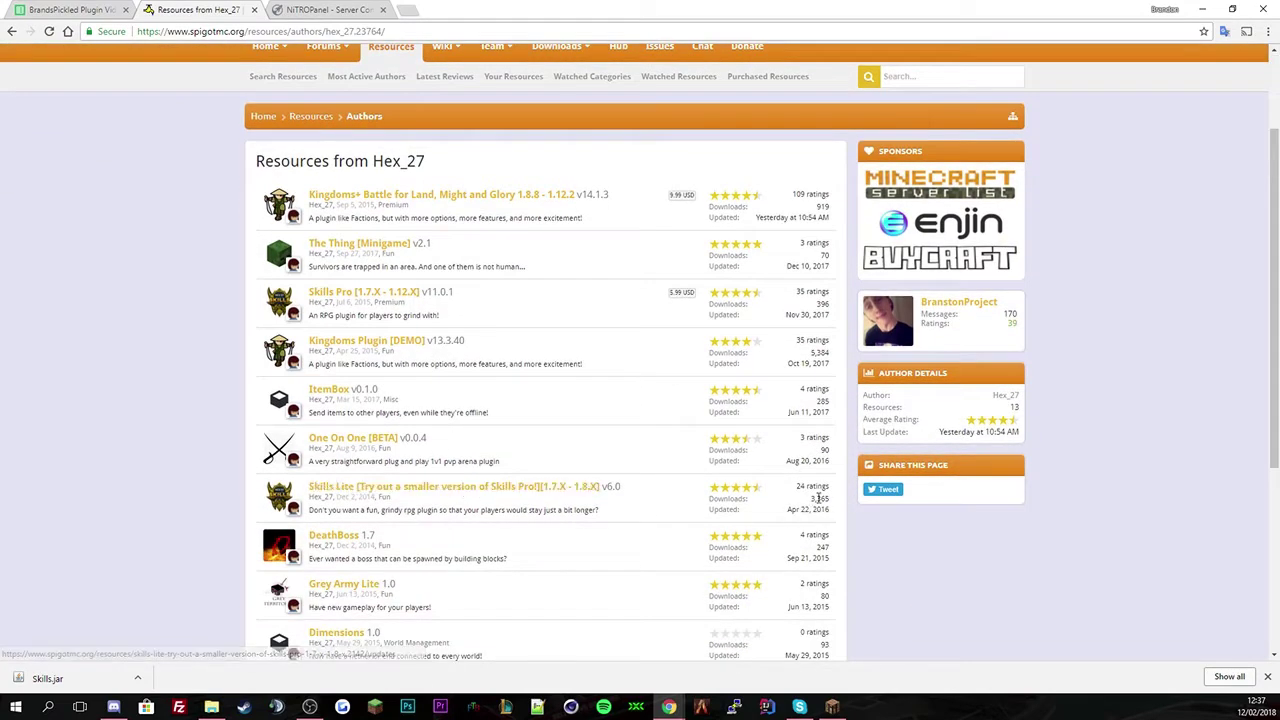
left_click(668, 320)
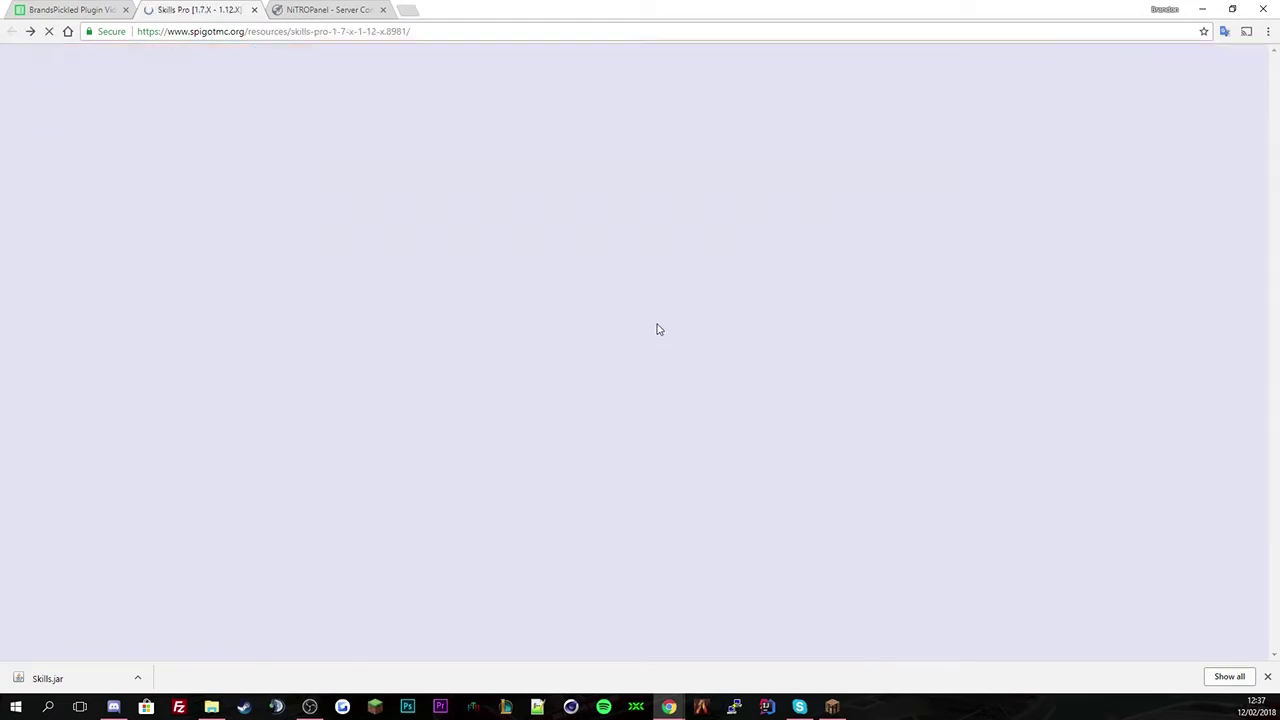
Step: Switch to NiTROPanel and open config.yml from the plugins/Skills folder for editing
left_click(333, 10)
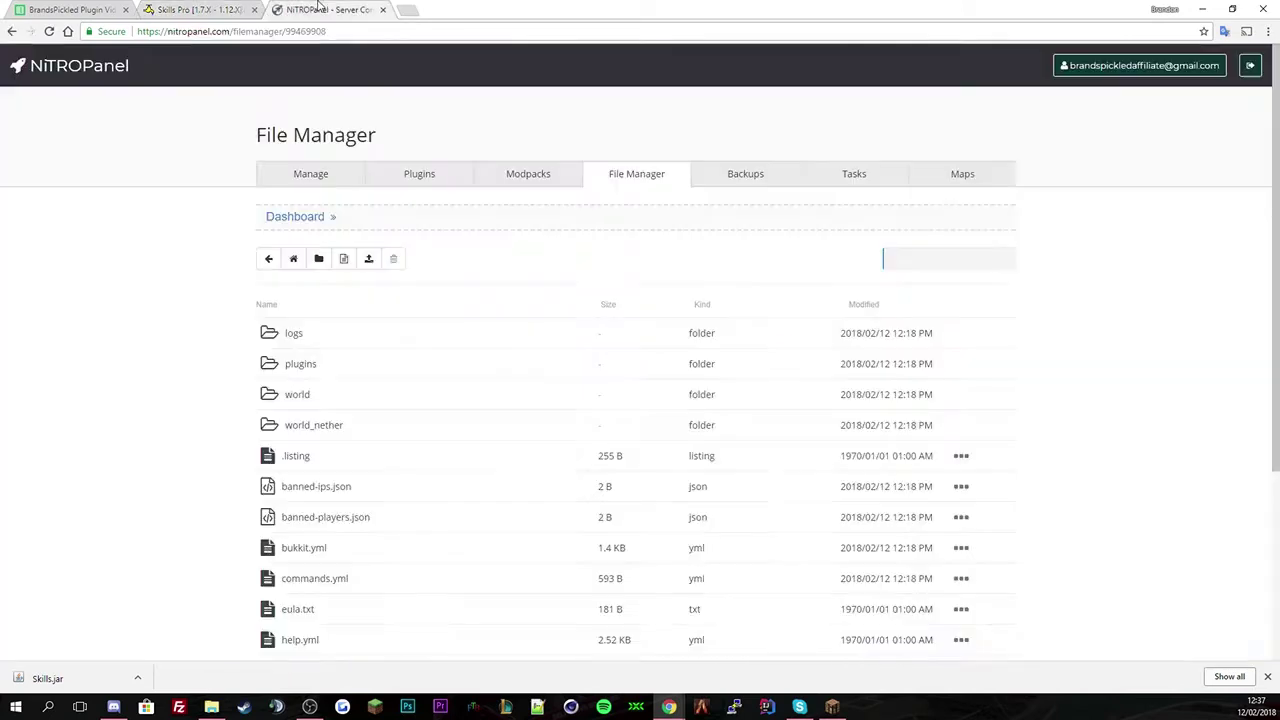
left_click(320, 364)
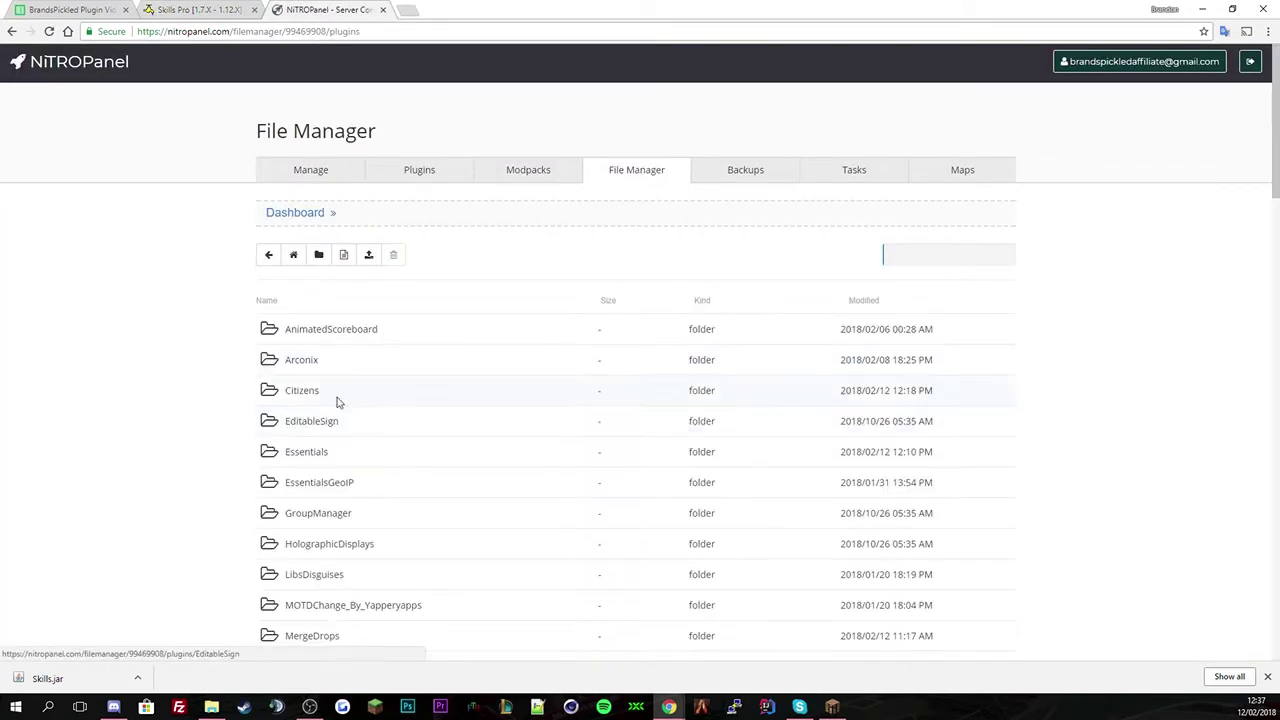
scroll(403, 343, "down", 4)
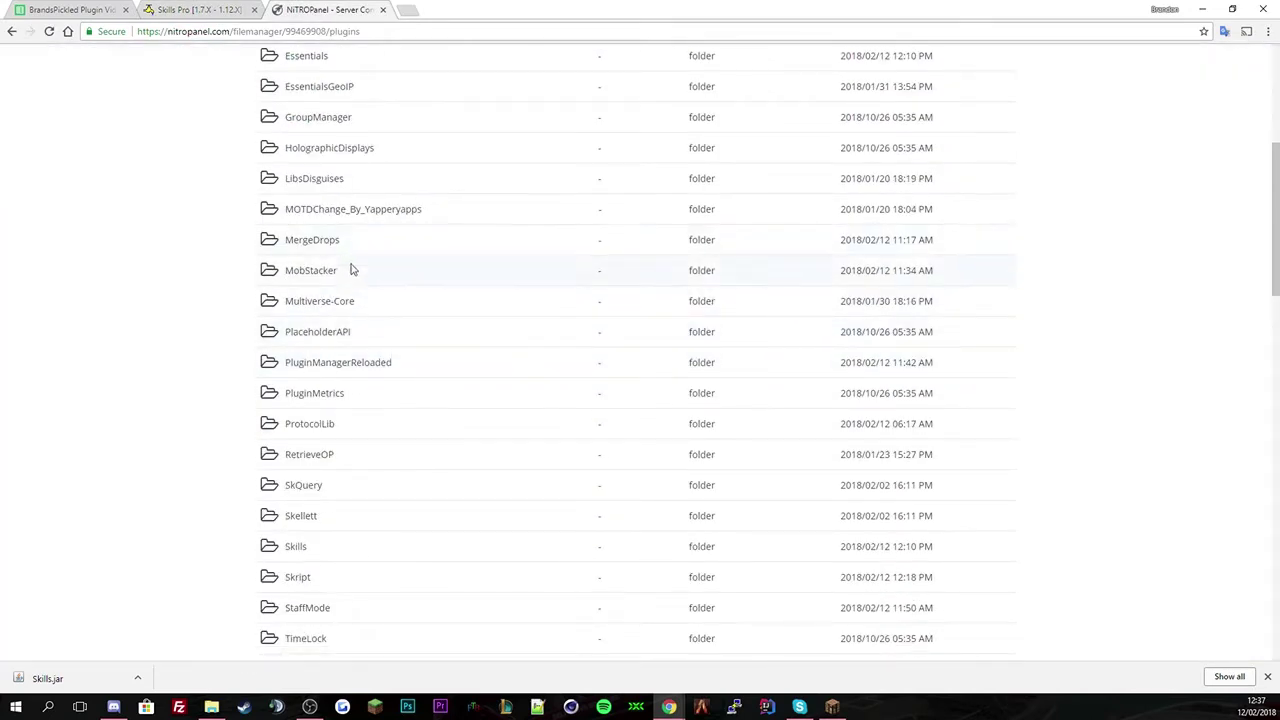
scroll(350, 285, "down", 2)
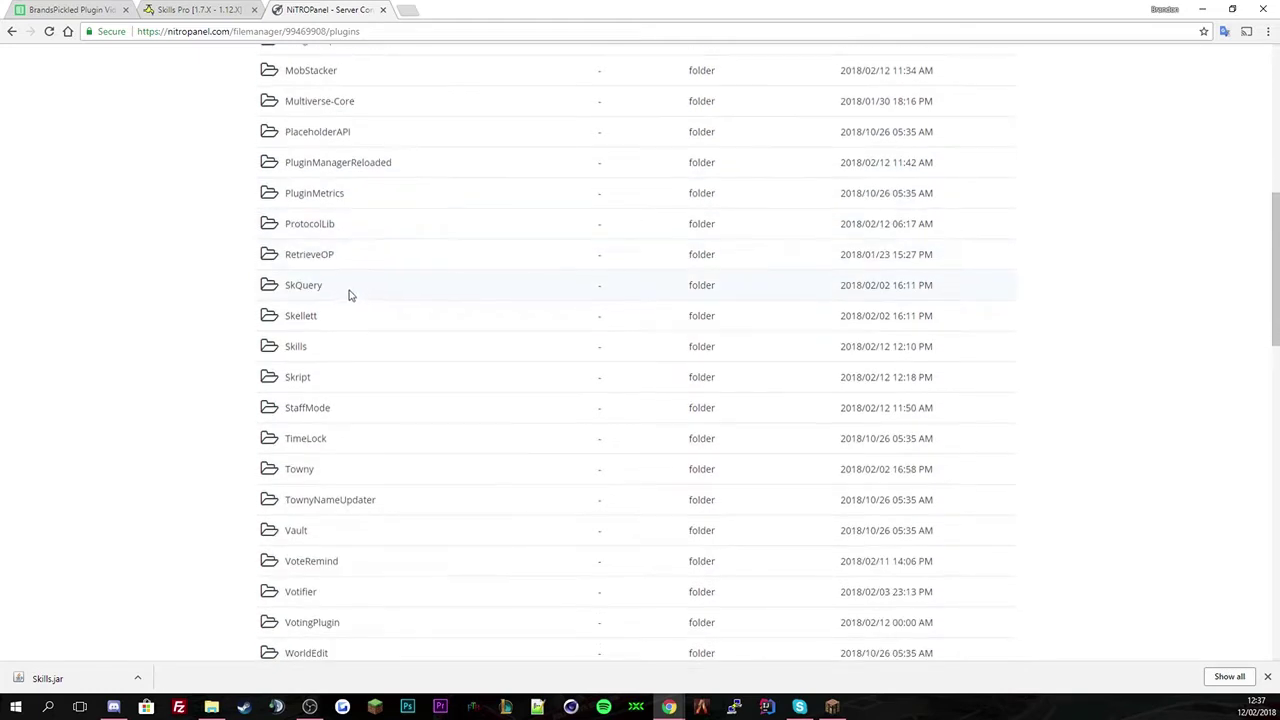
left_click(296, 347)
right_click(386, 398)
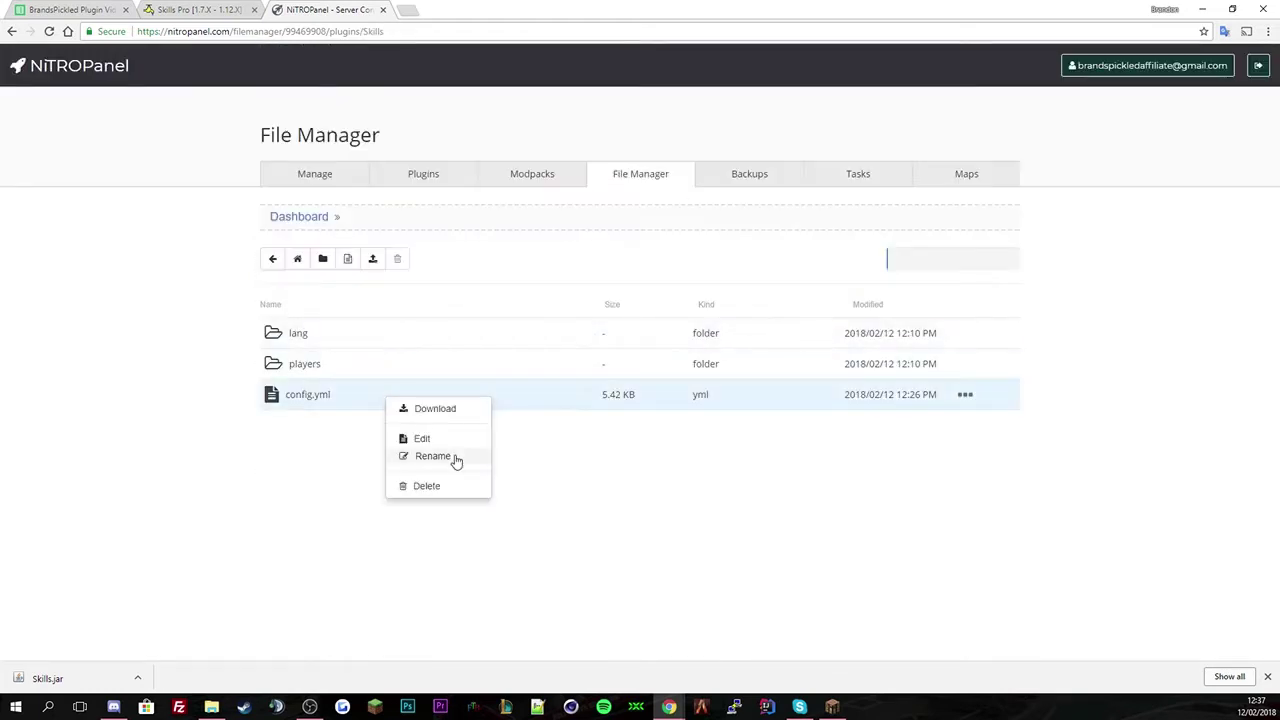
left_click(447, 442)
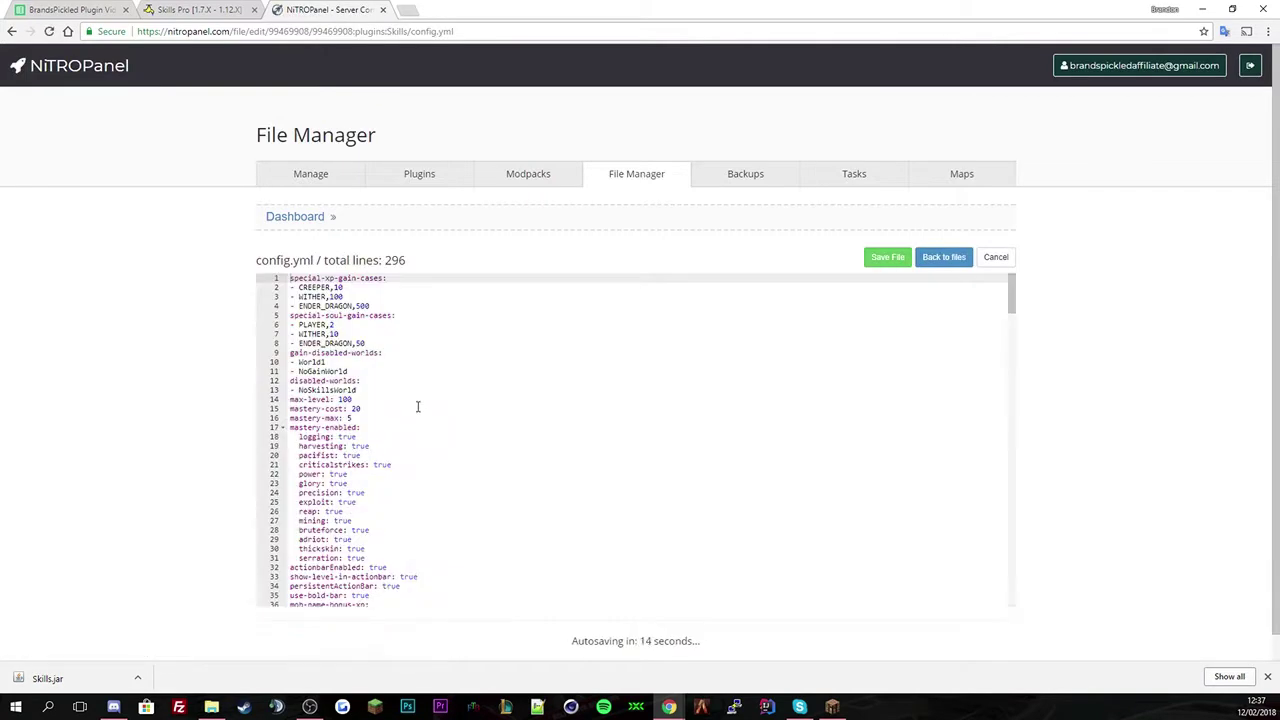
Step: Examine the special XP and soul gain cases, the disabled worlds and the start of the mastery settings in config.yml
left_click(353, 299)
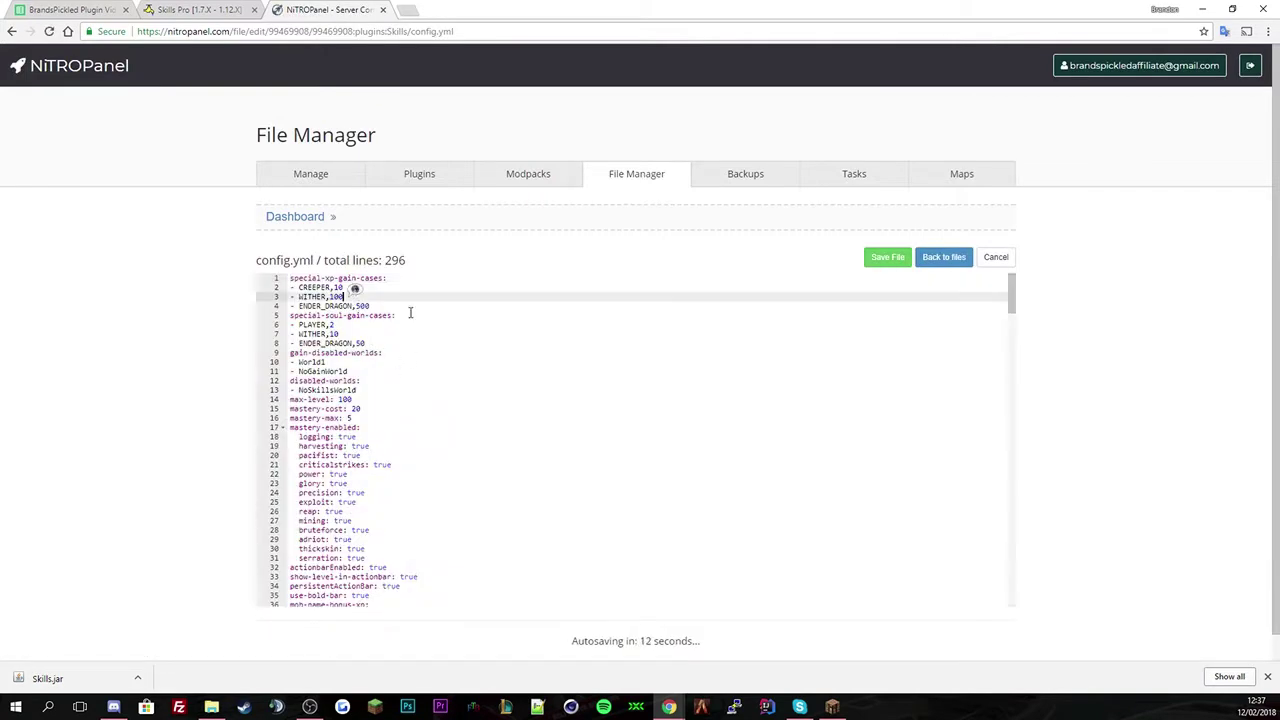
left_click(493, 317)
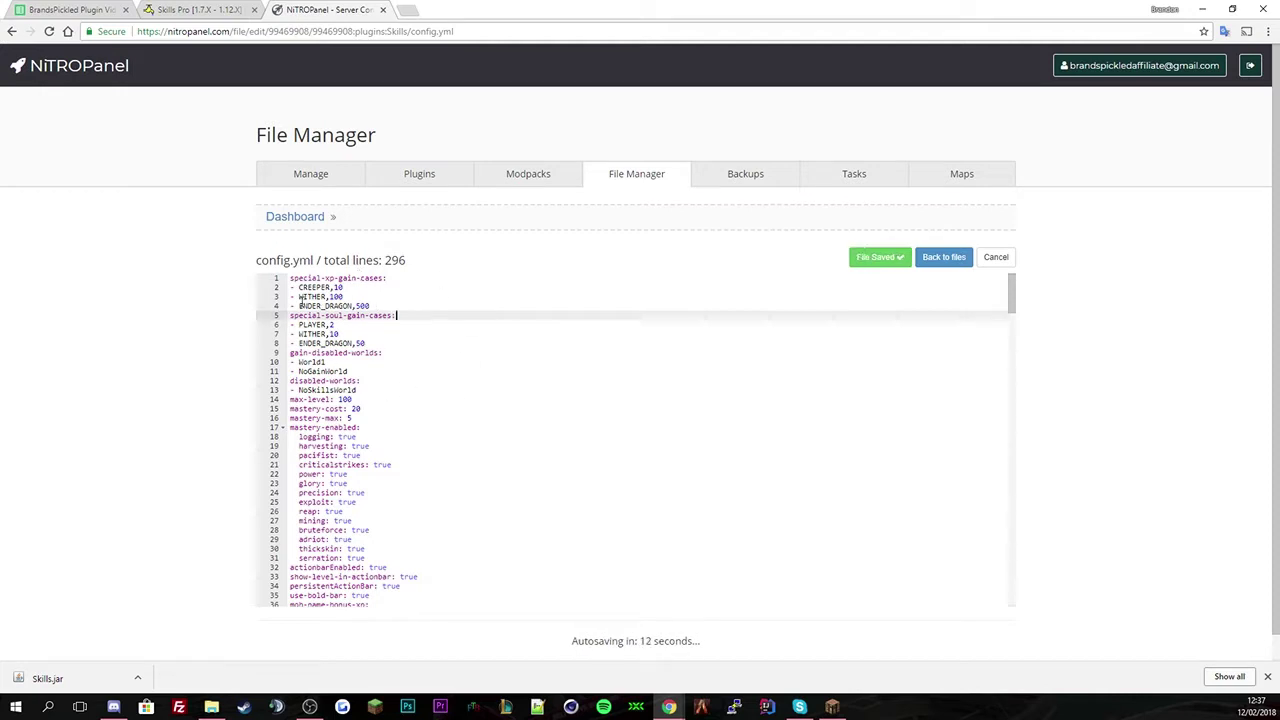
left_click(300, 305)
key("Down")
key("Down")
key("Down")
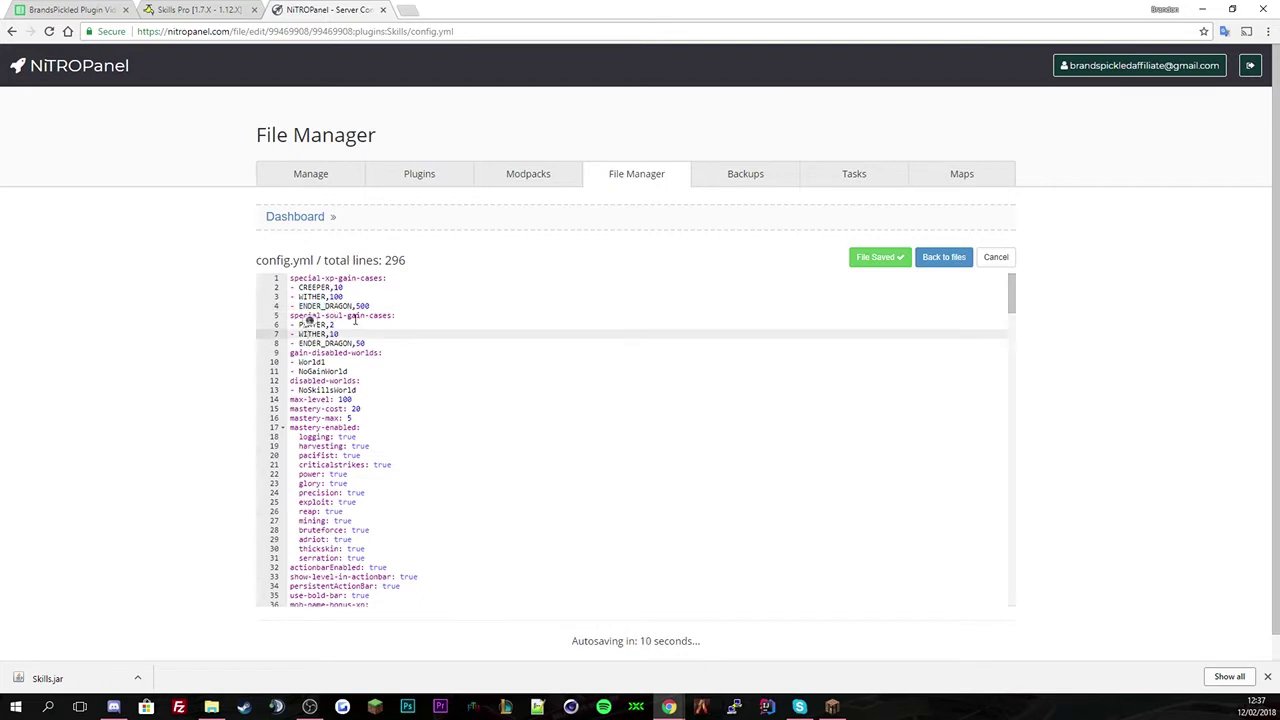
left_click(337, 363)
left_click(320, 324)
left_click(396, 388)
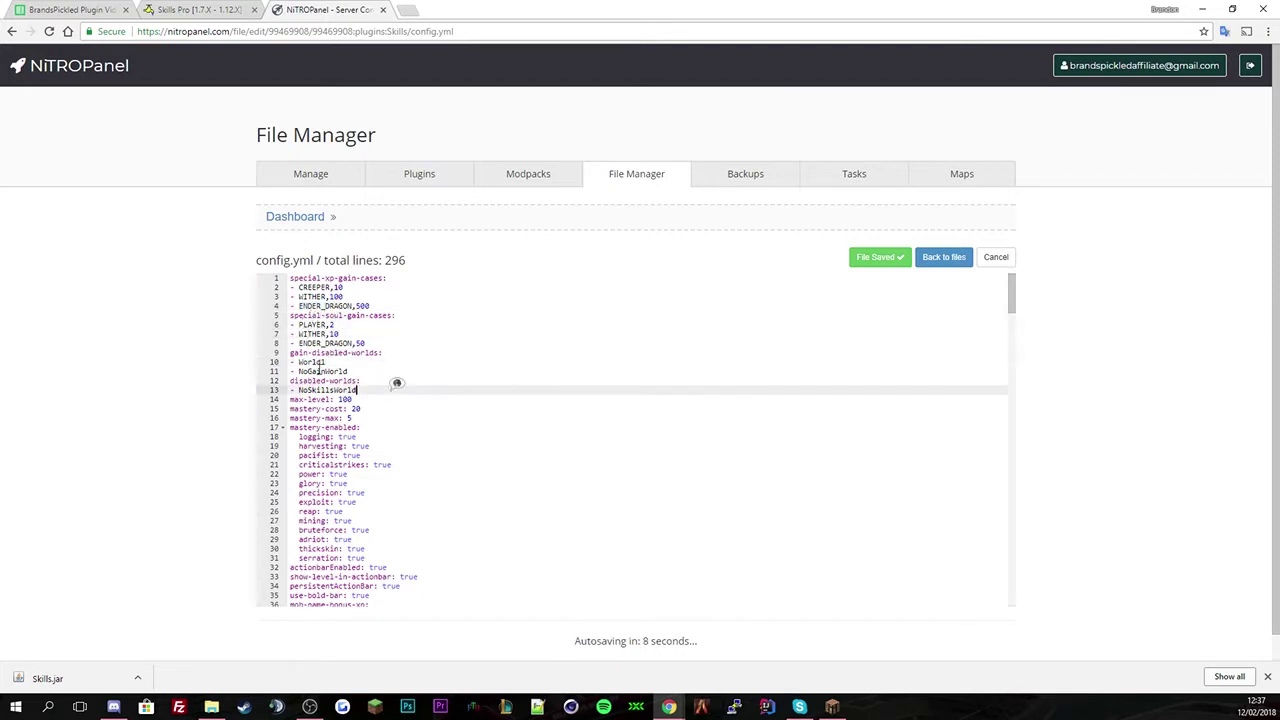
left_click(308, 336)
left_click(370, 433)
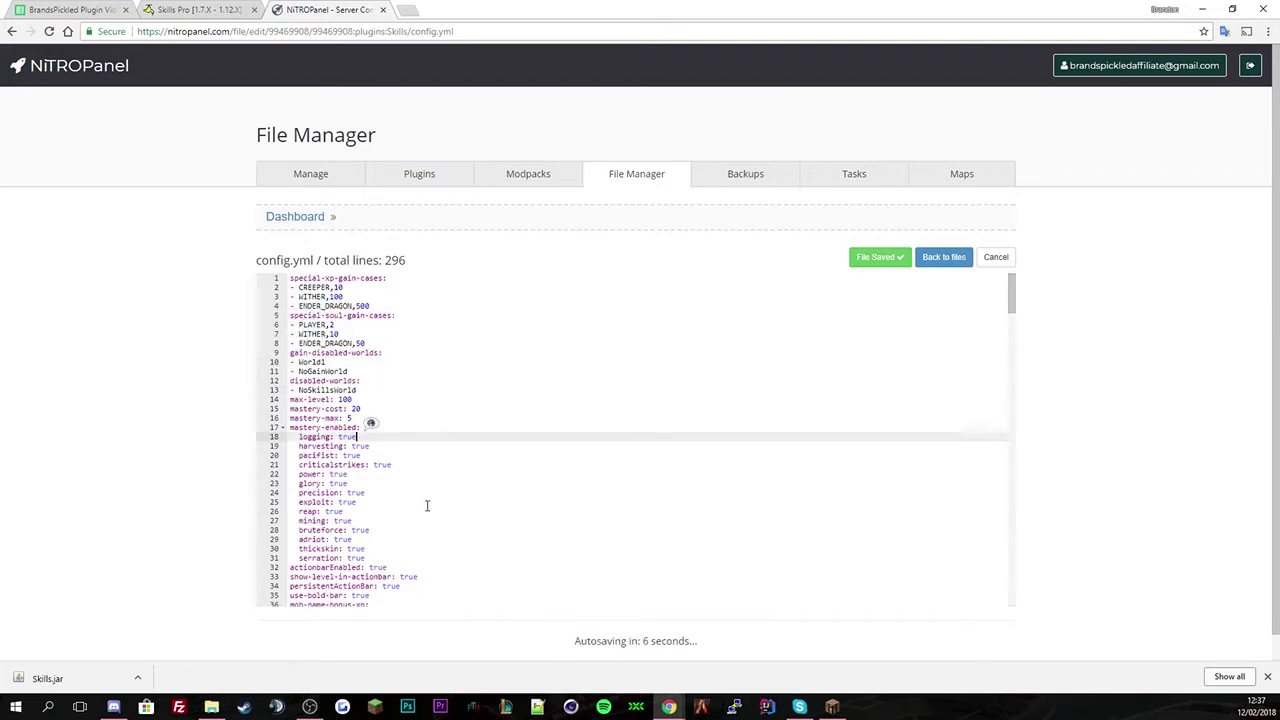
Step: Examine the gain-disabled-worlds setting and its World1 and NoGainWorld entries
left_click(278, 353)
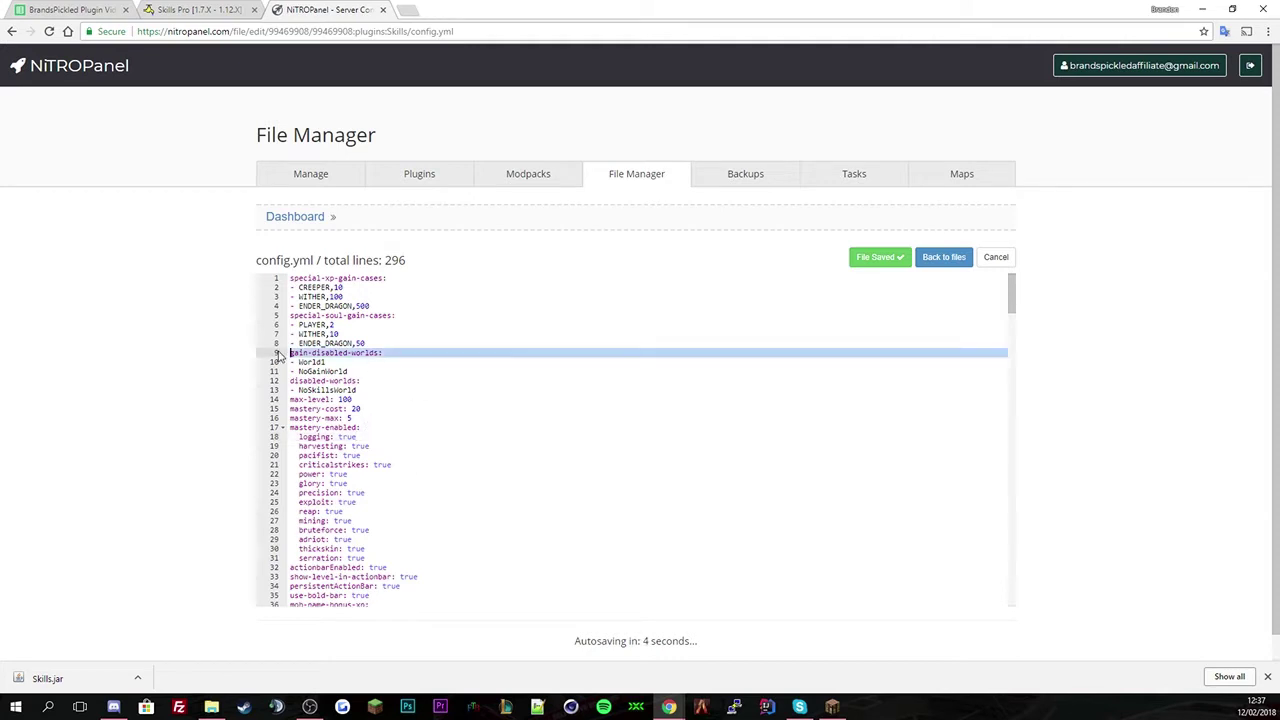
left_click(330, 352)
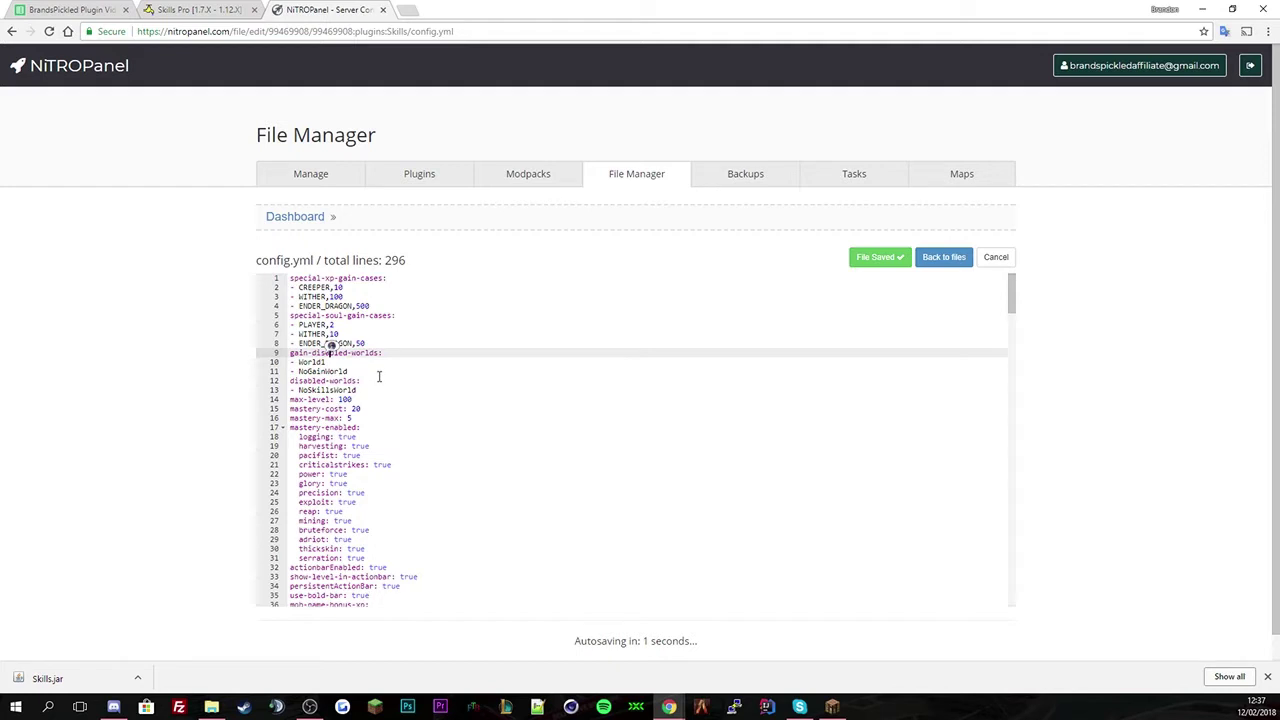
left_click(370, 374)
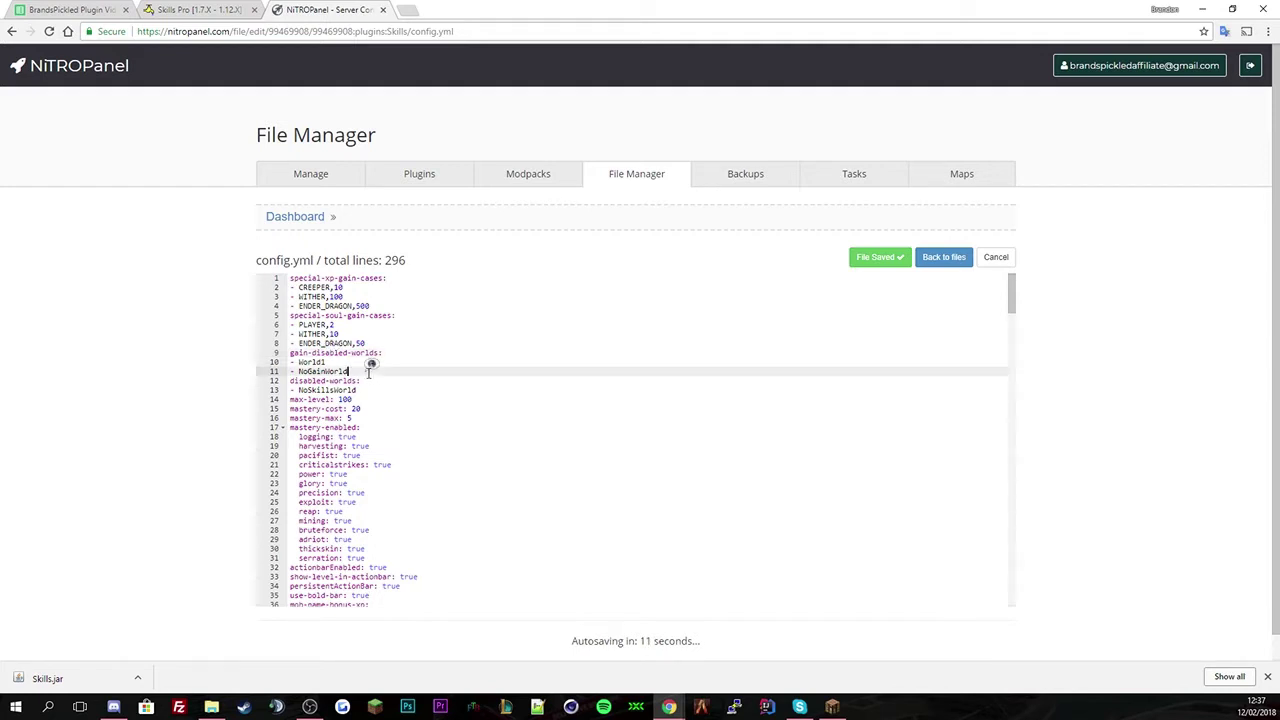
left_click(298, 362)
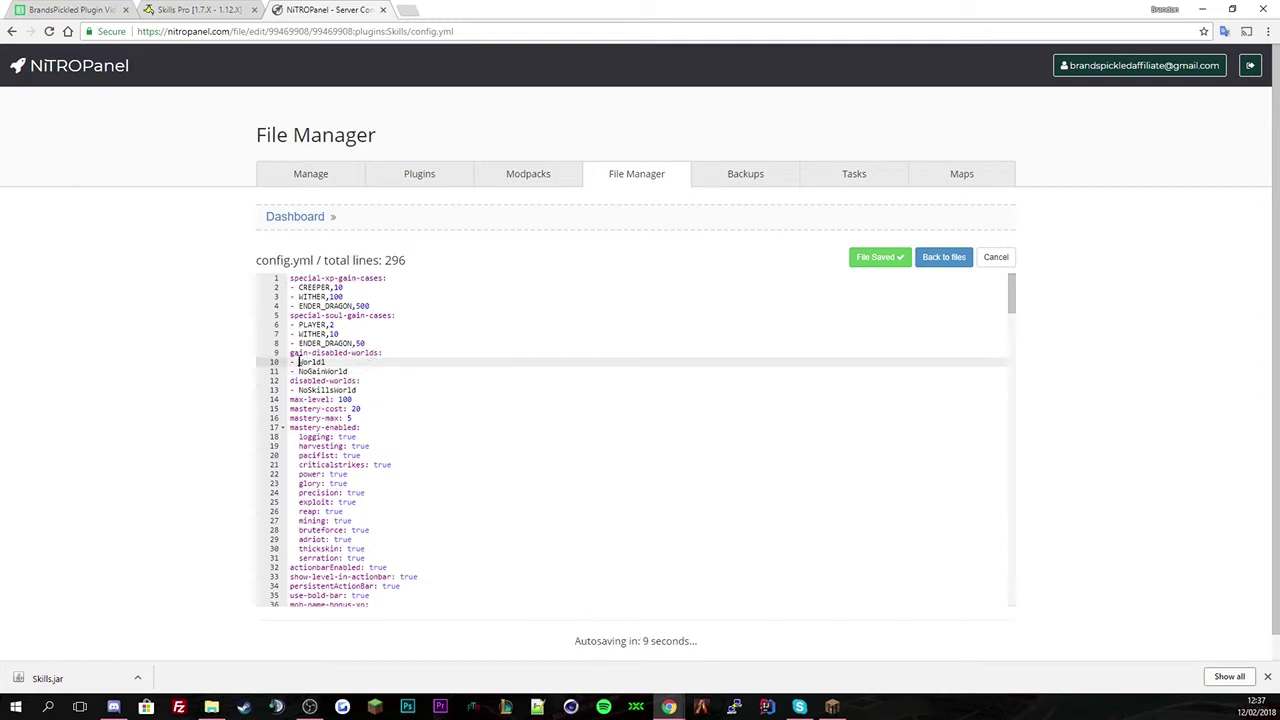
Step: Examine the World1 entry under gain-disabled-worlds and the NoSkillsWorld entry under disabled-worlds in config.yml
left_click_drag(298, 362, 337, 362)
left_click_drag(355, 391, 299, 390)
left_click(497, 416)
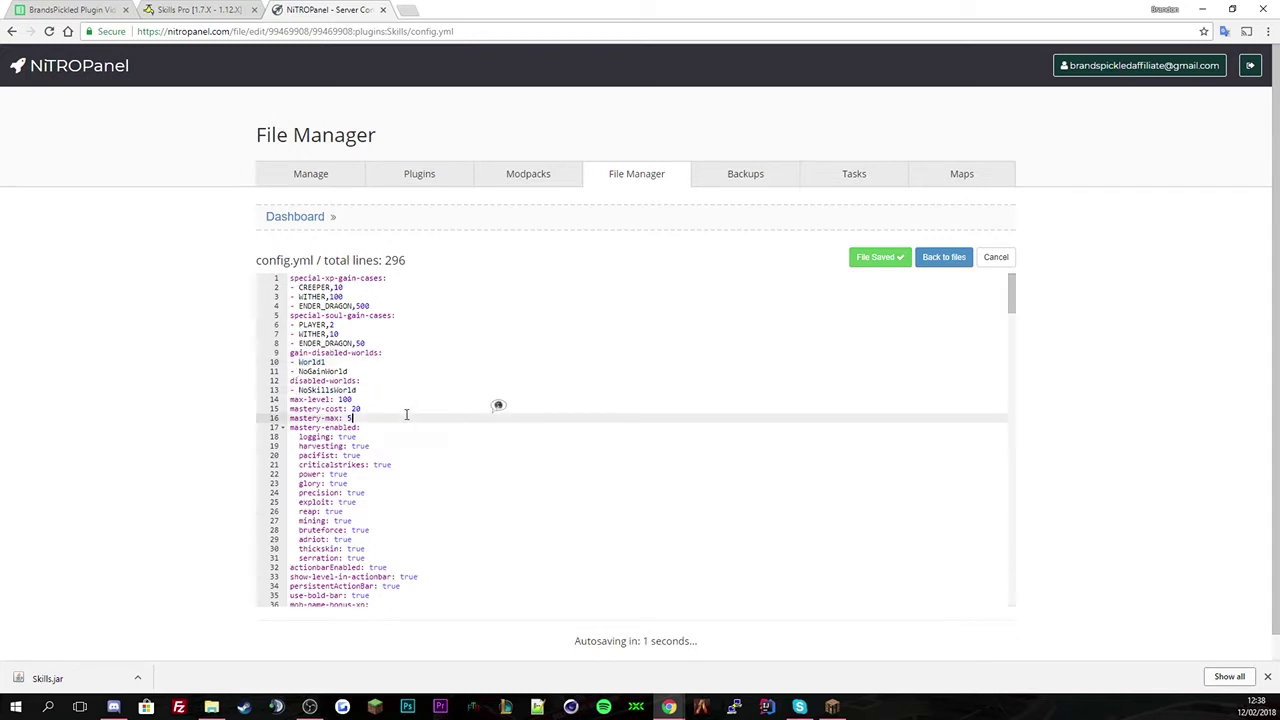
Step: Examine the max-level, mastery-cost and mastery-max settings in config.yml
scroll(406, 414, "down", 1)
left_click(362, 360)
left_click(428, 369)
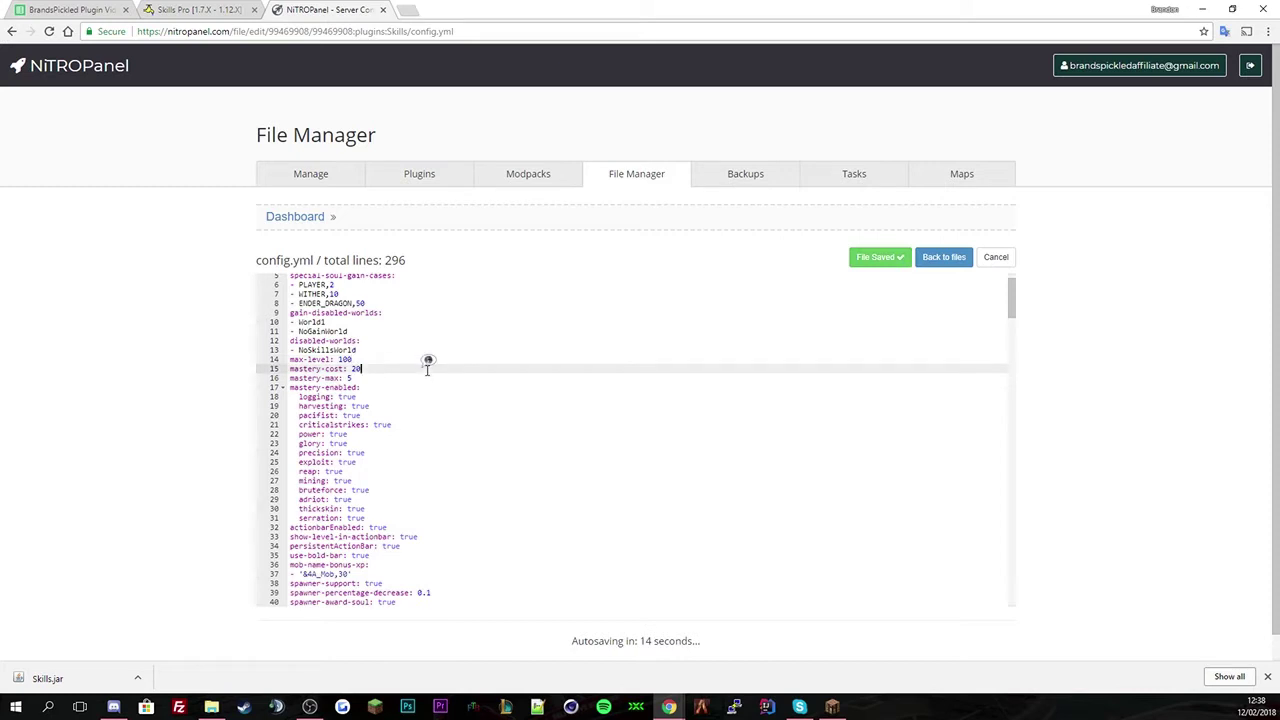
left_click(371, 360)
left_click(374, 369)
left_click(375, 378)
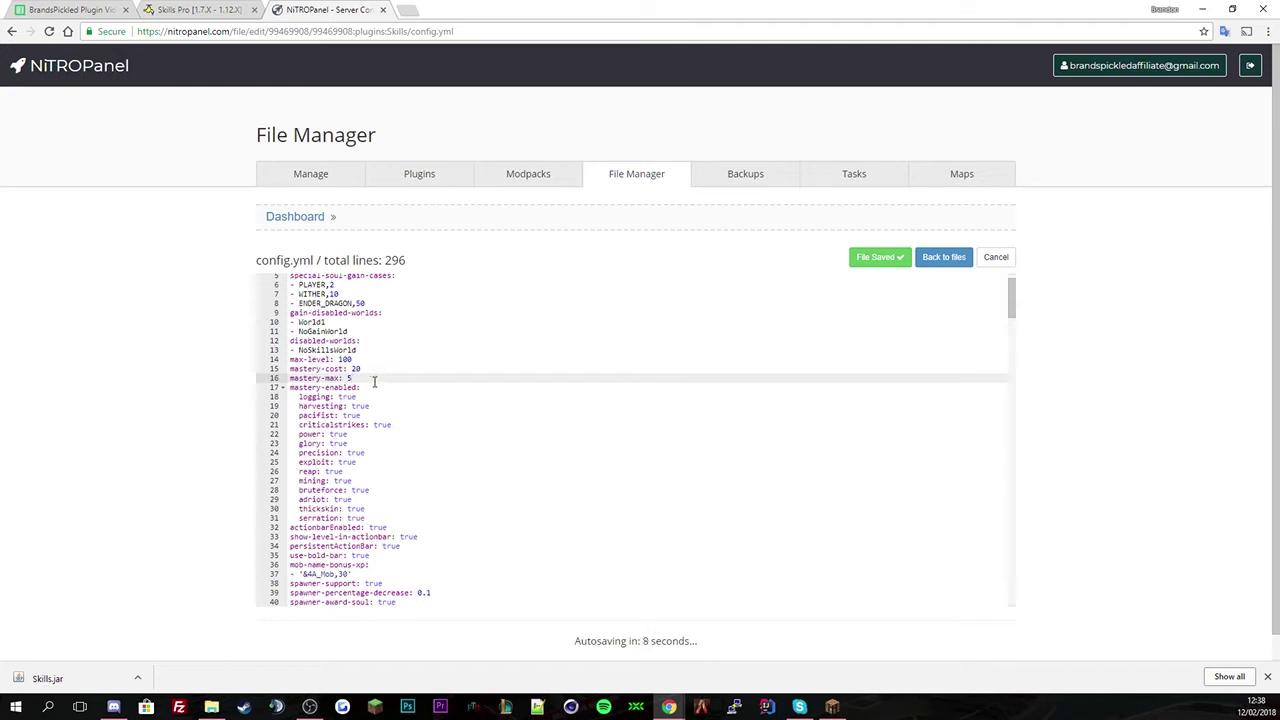
Step: Review the list of skills under mastery-enabled and the action bar settings that follow it
scroll(375, 382, "down", 1)
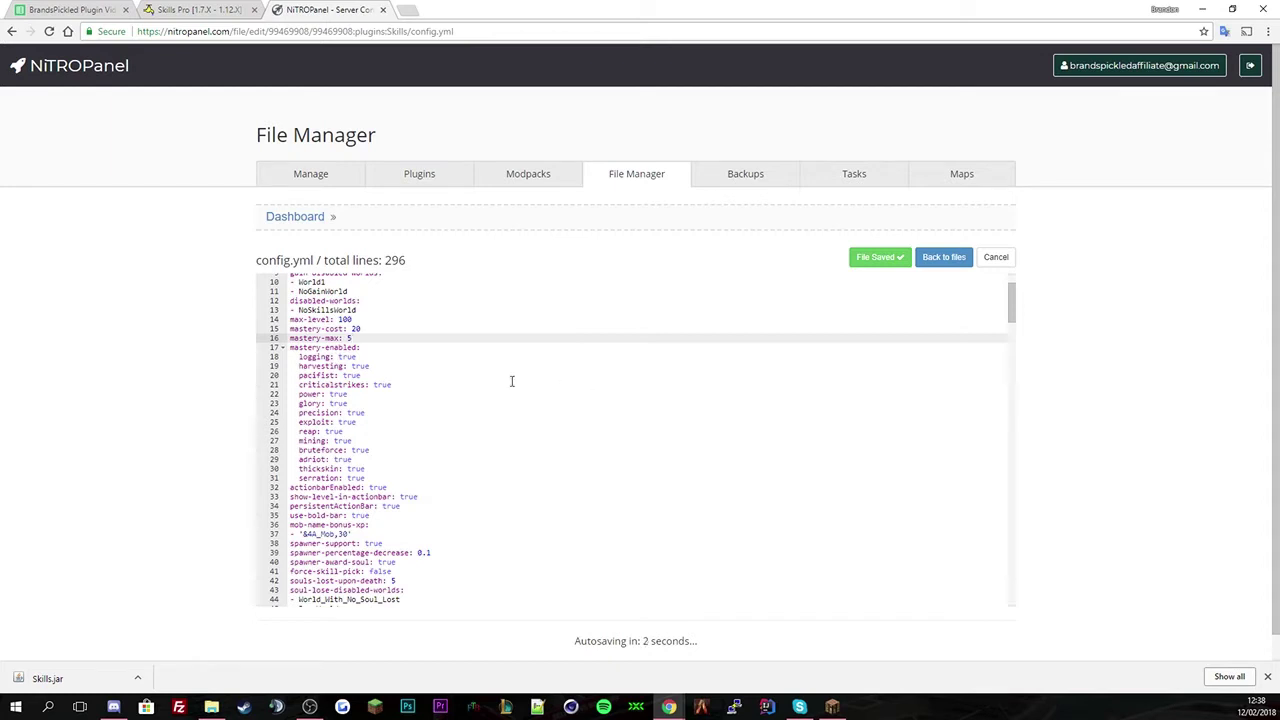
scroll(466, 384, "down", 1)
scroll(374, 371, "down", 1)
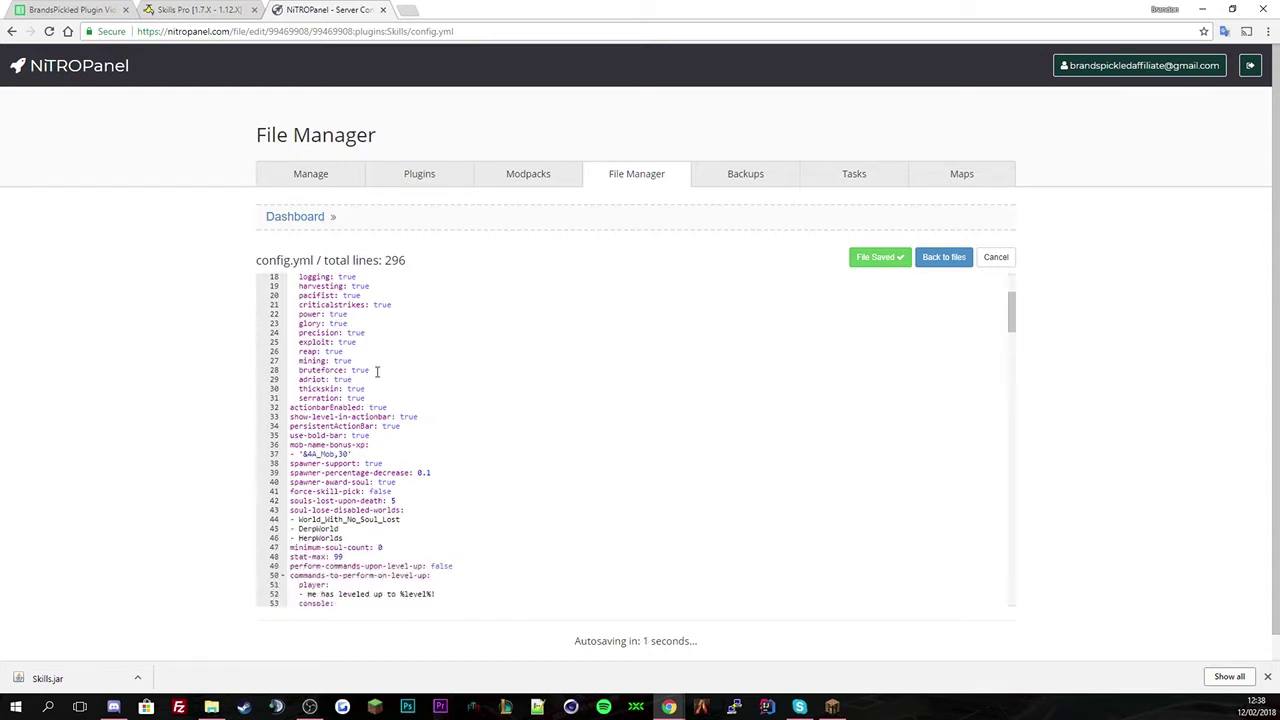
left_click_drag(391, 398, 291, 278)
scroll(398, 397, "down", 1)
left_click(409, 377)
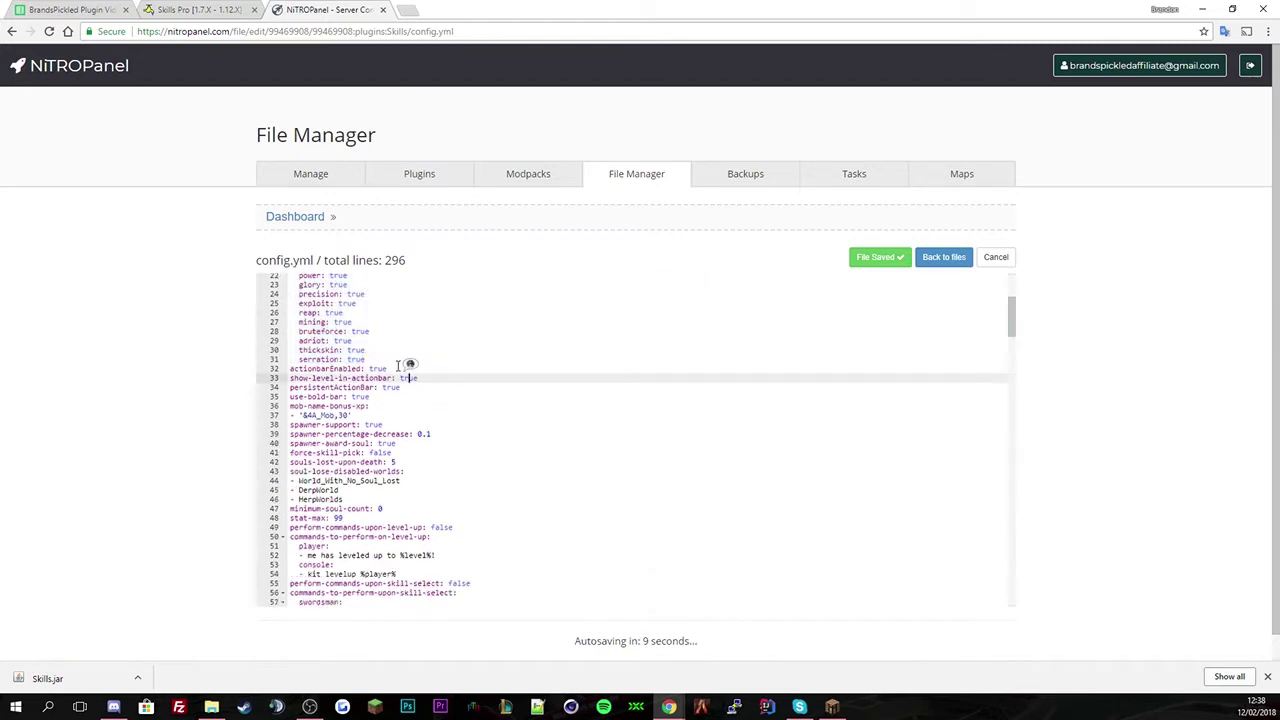
Step: Examine the mob-name-bonus-xp entry and the spawner settings below it
scroll(460, 329, "down", 1)
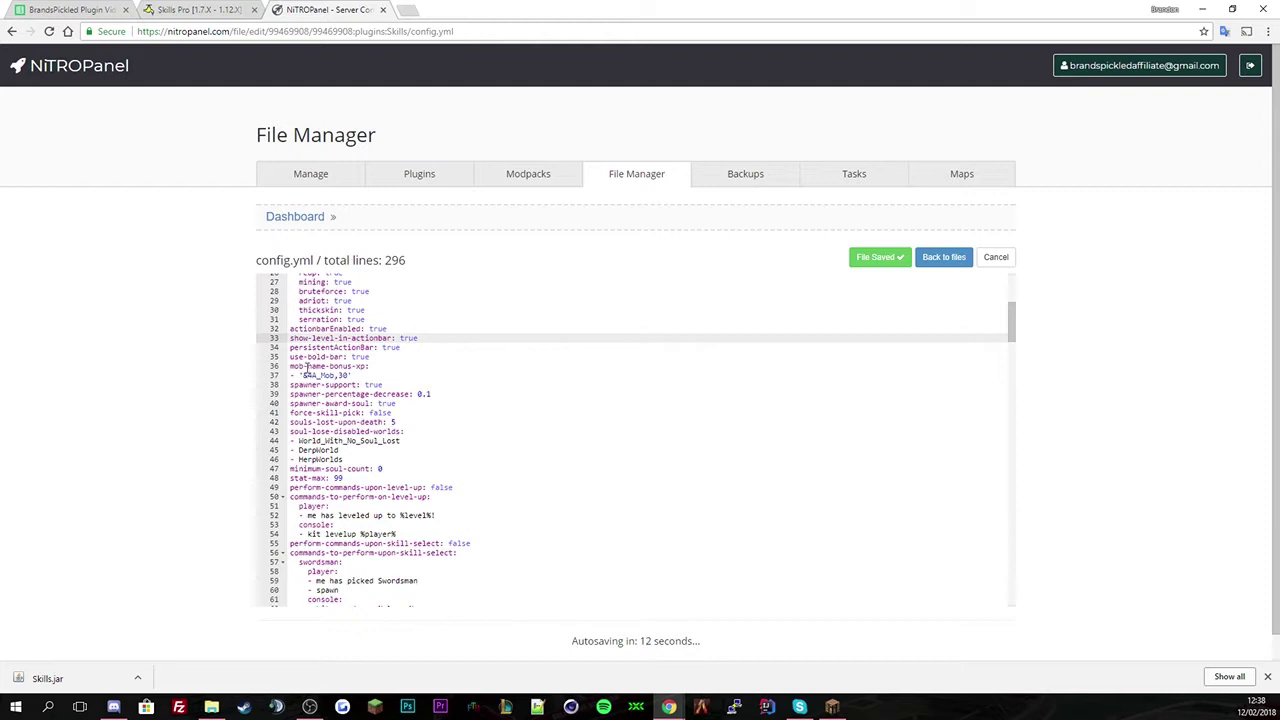
left_click_drag(305, 366, 352, 360)
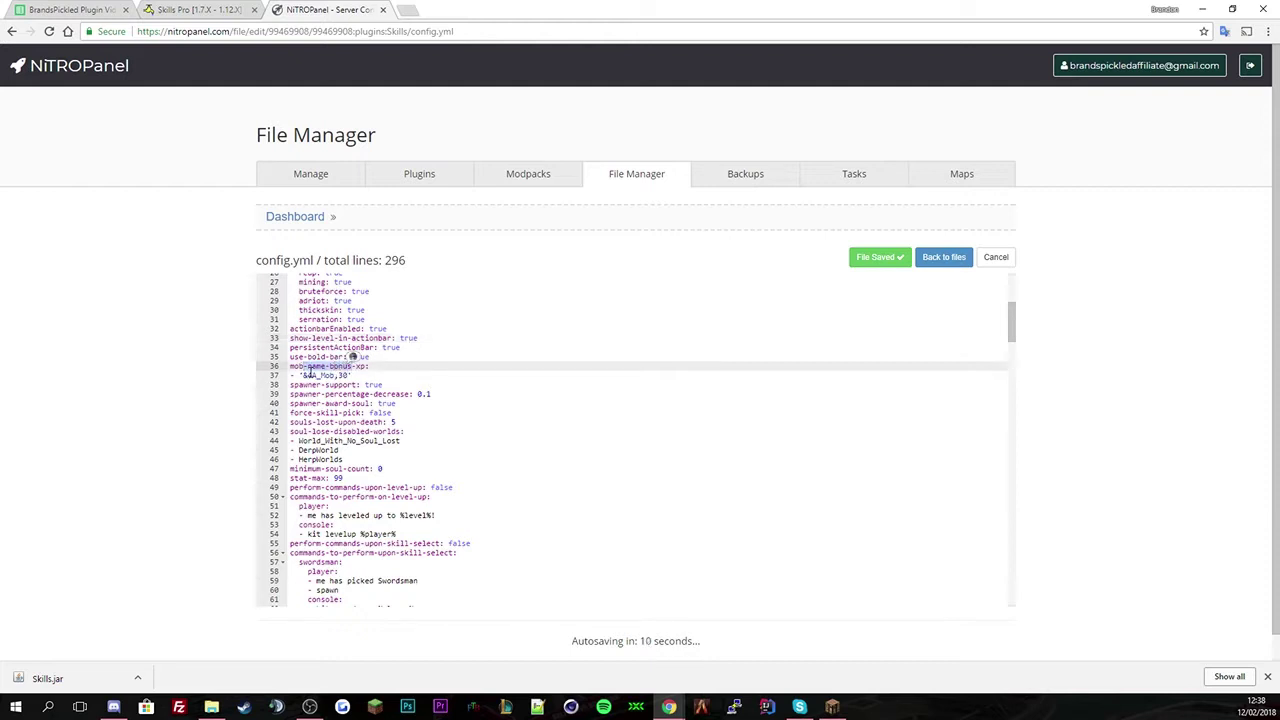
left_click(348, 375)
left_click(451, 382)
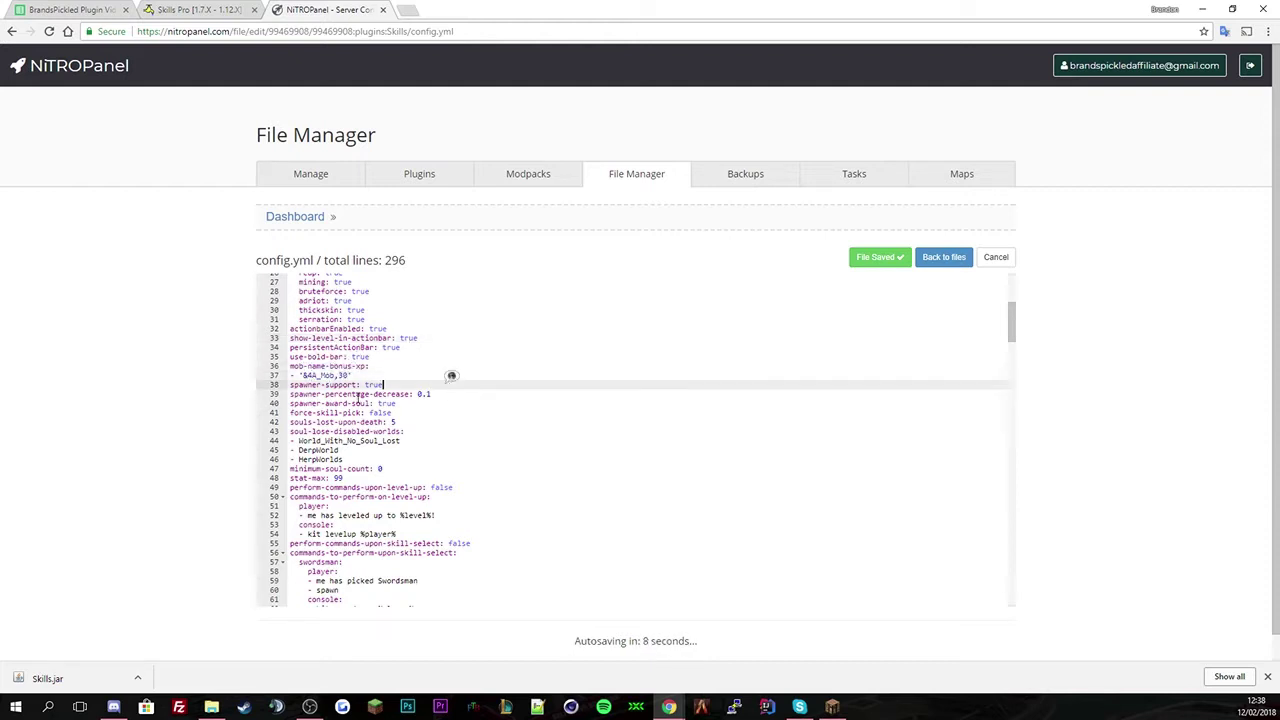
scroll(352, 399, "down", 1)
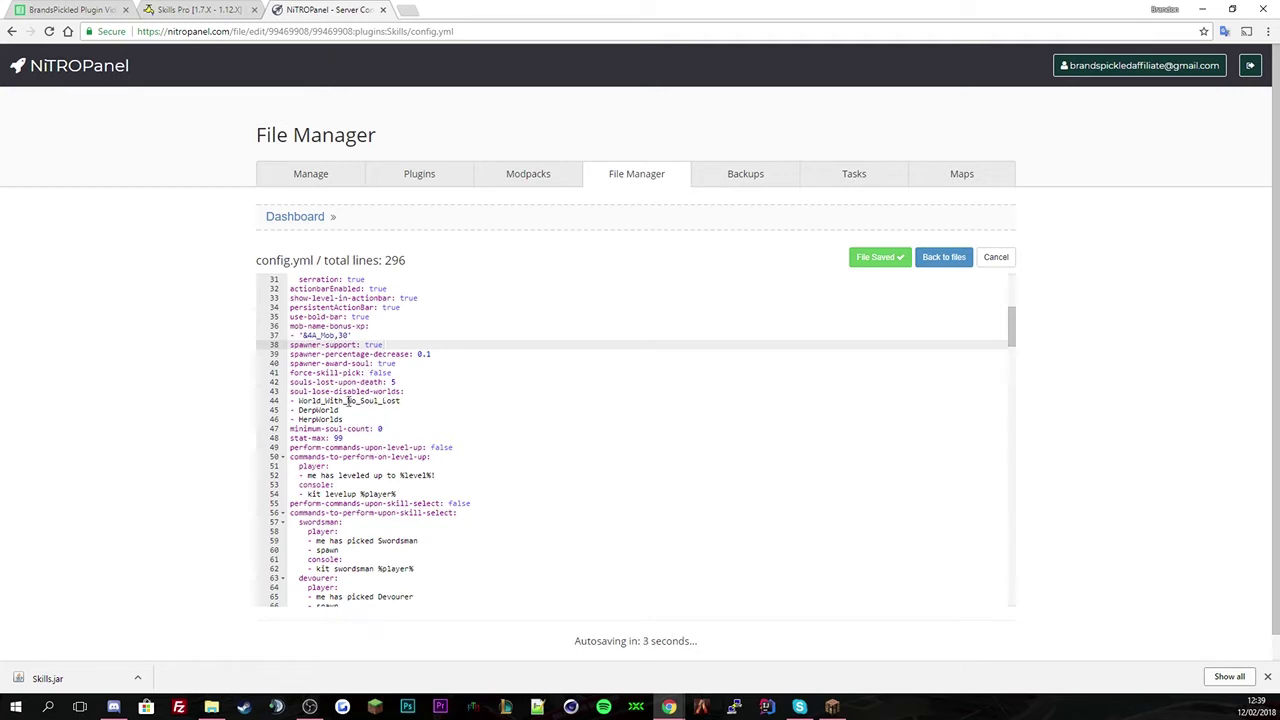
Step: Examine the soul-lose-disabled-worlds entries and the minimum-soul-count and stat-max settings
left_click_drag(297, 400, 412, 405)
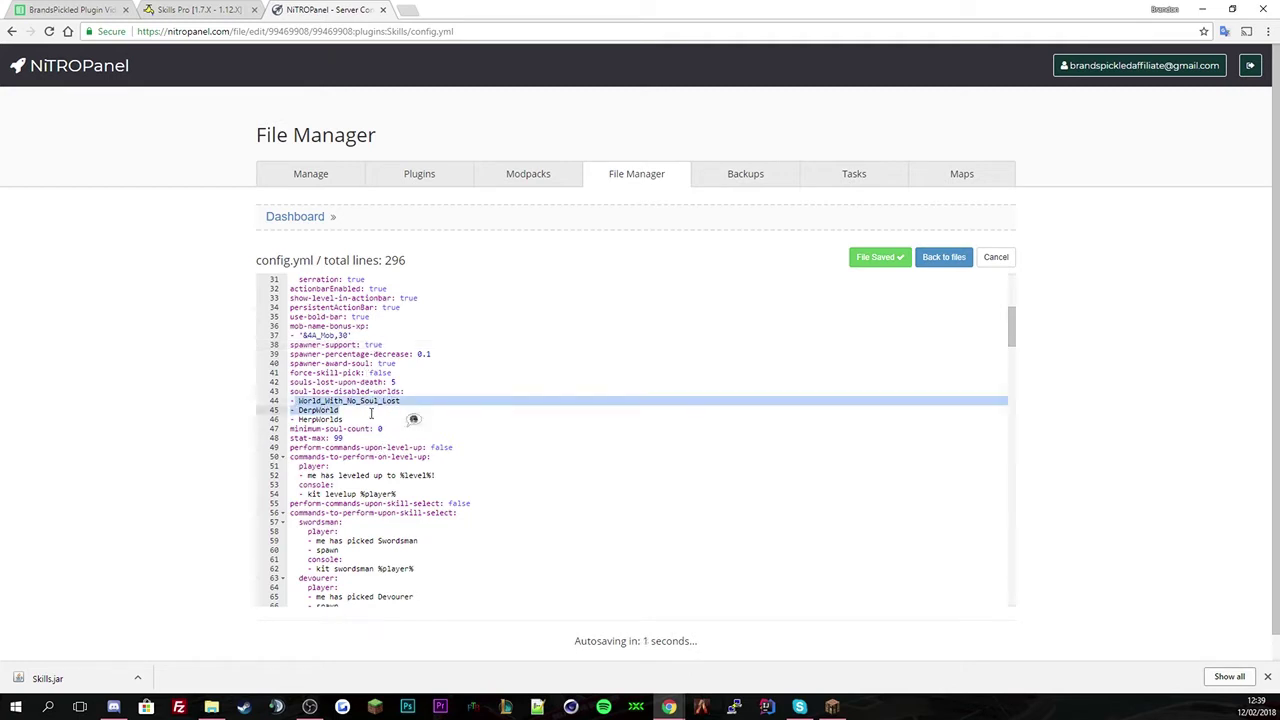
left_click(410, 429)
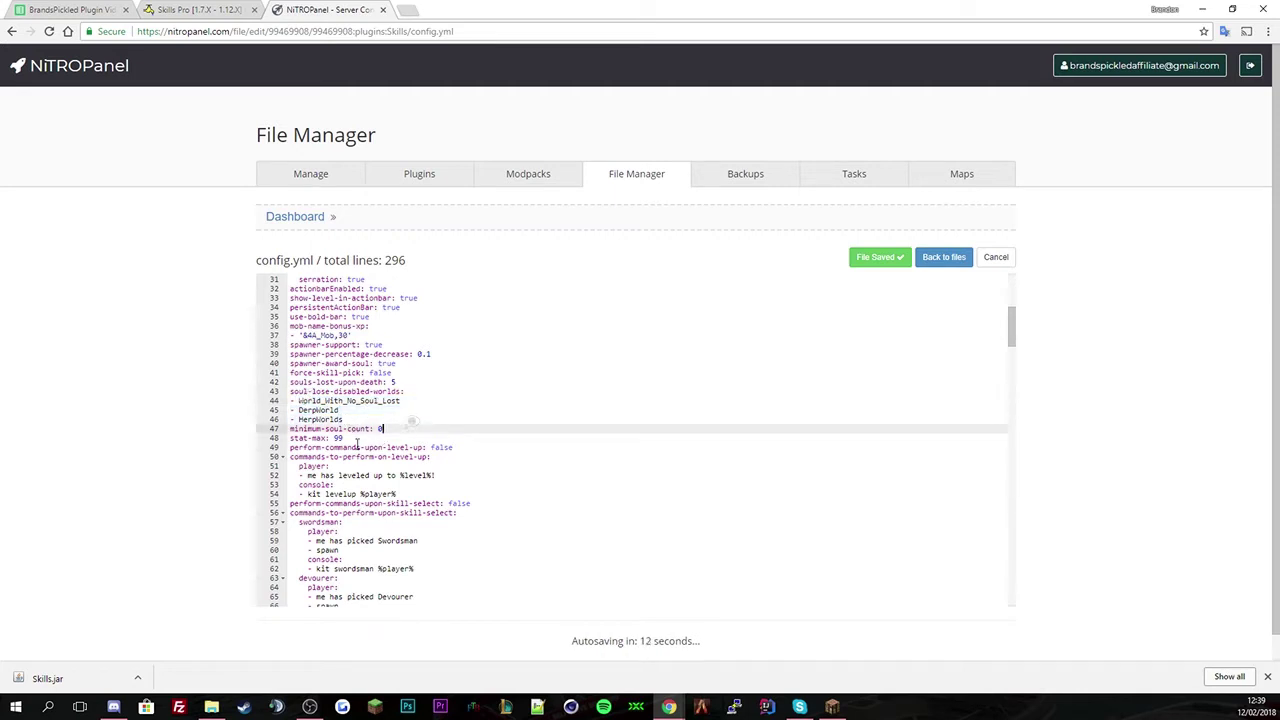
left_click(312, 438)
left_click(375, 456)
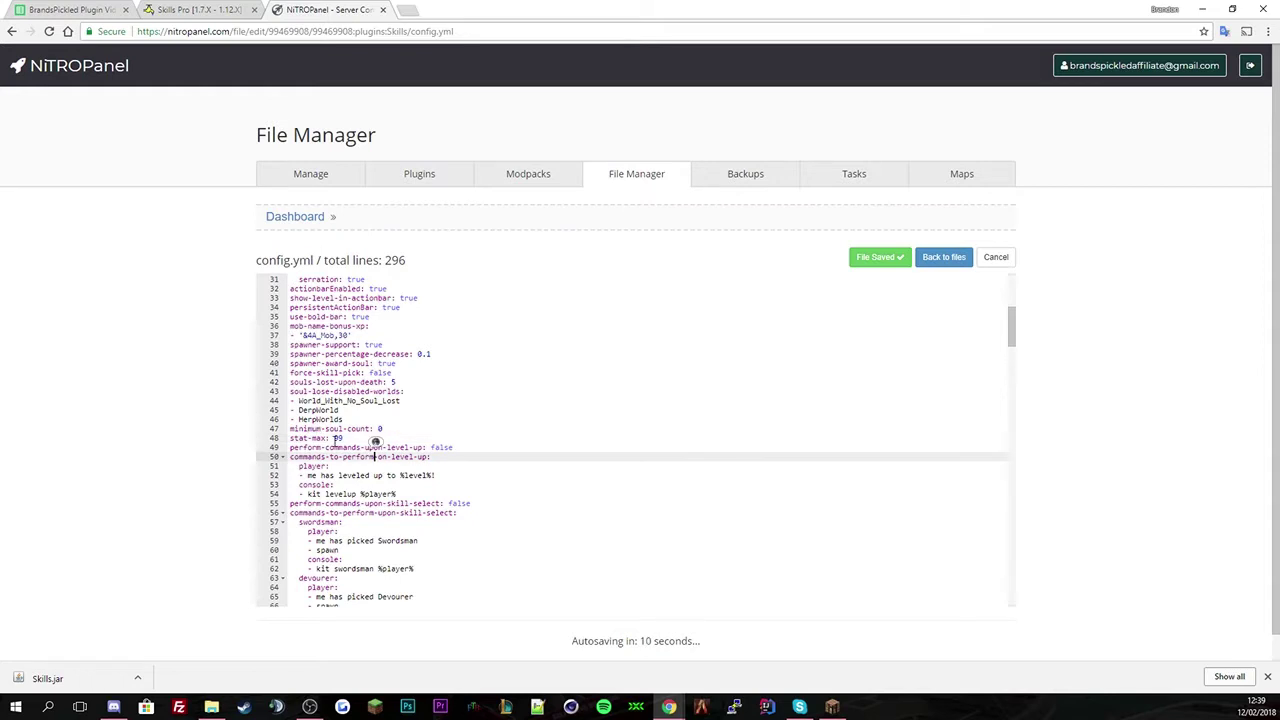
left_click(335, 438)
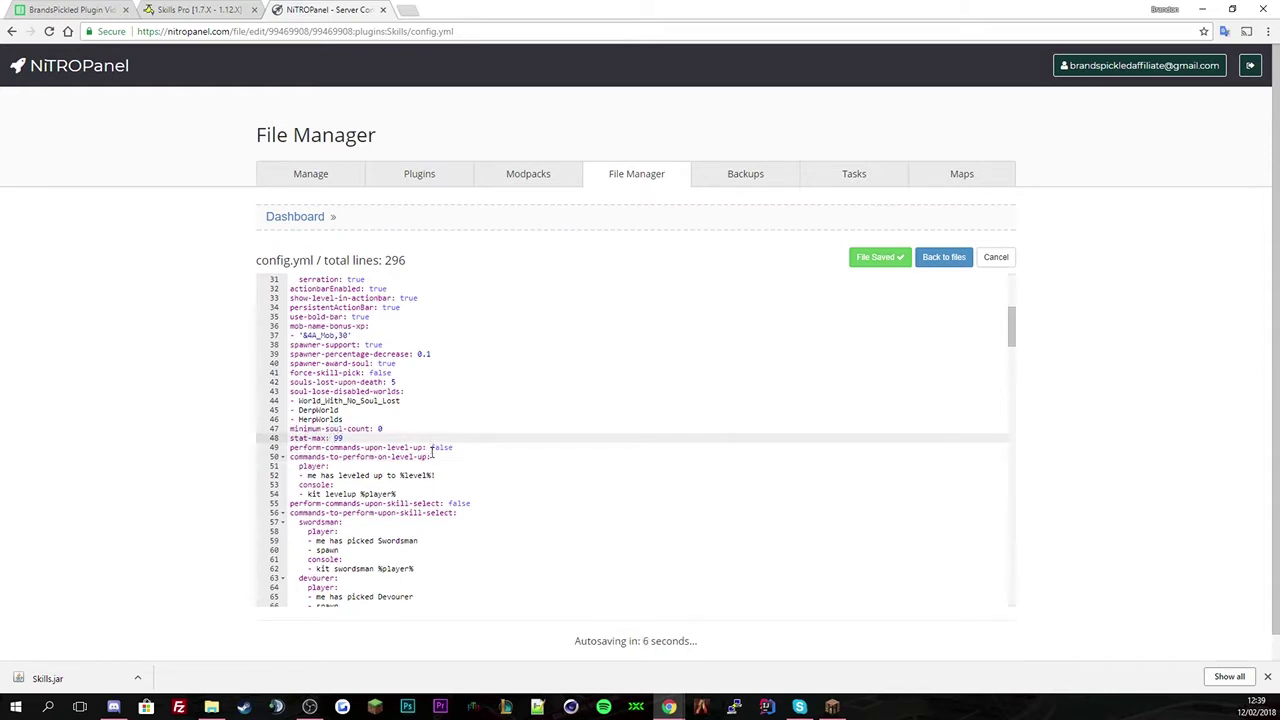
Step: Examine the player and console commands under commands-to-perform-on-level-up
scroll(432, 452, "down", 1)
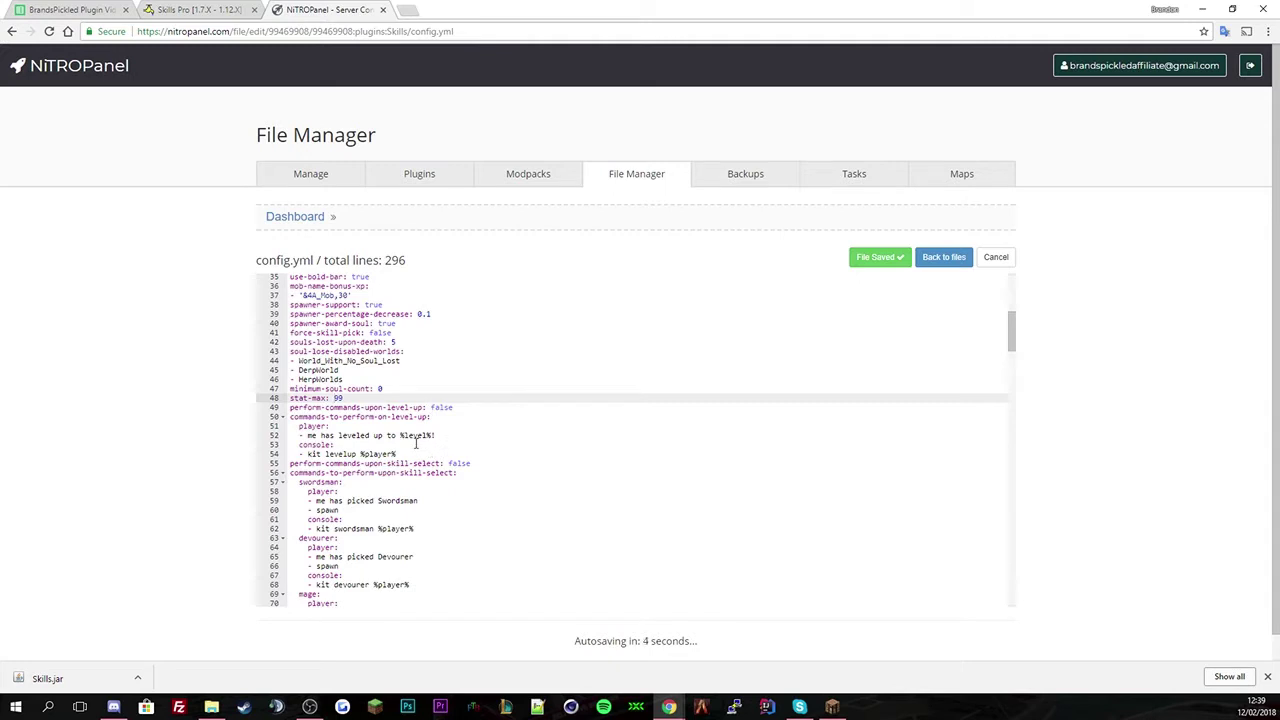
left_click(305, 419)
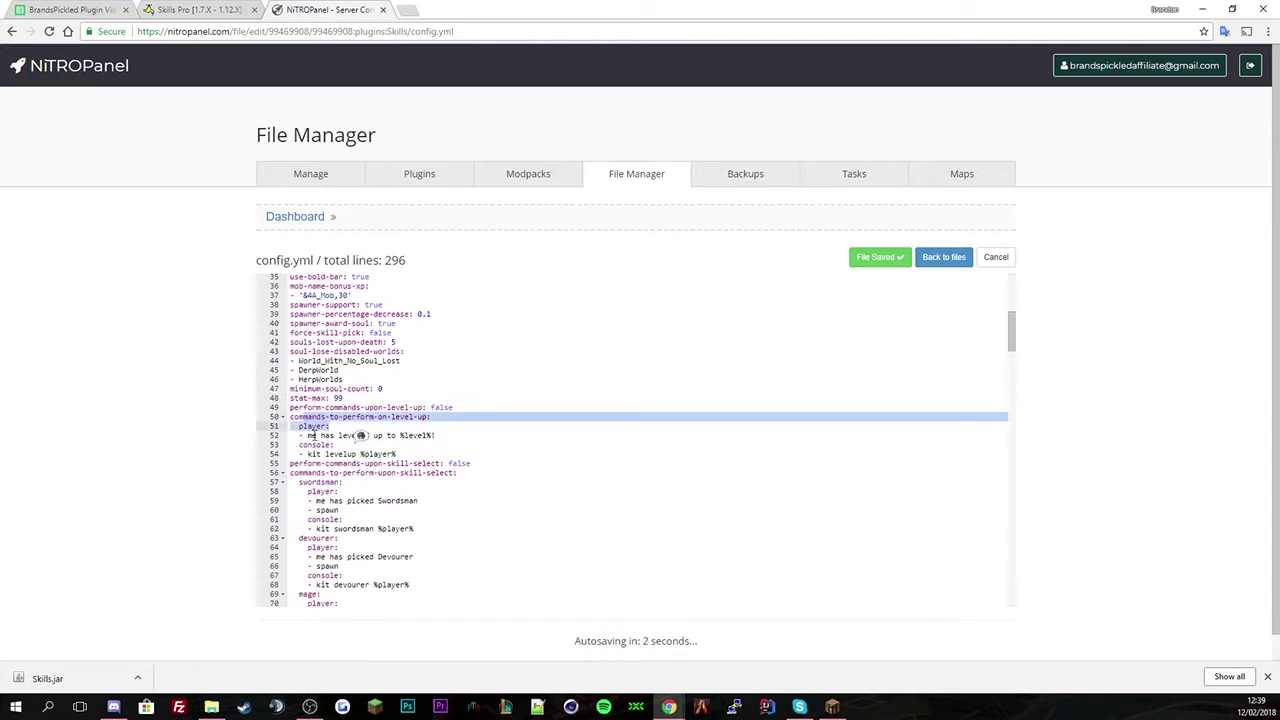
left_click_drag(307, 435, 437, 438)
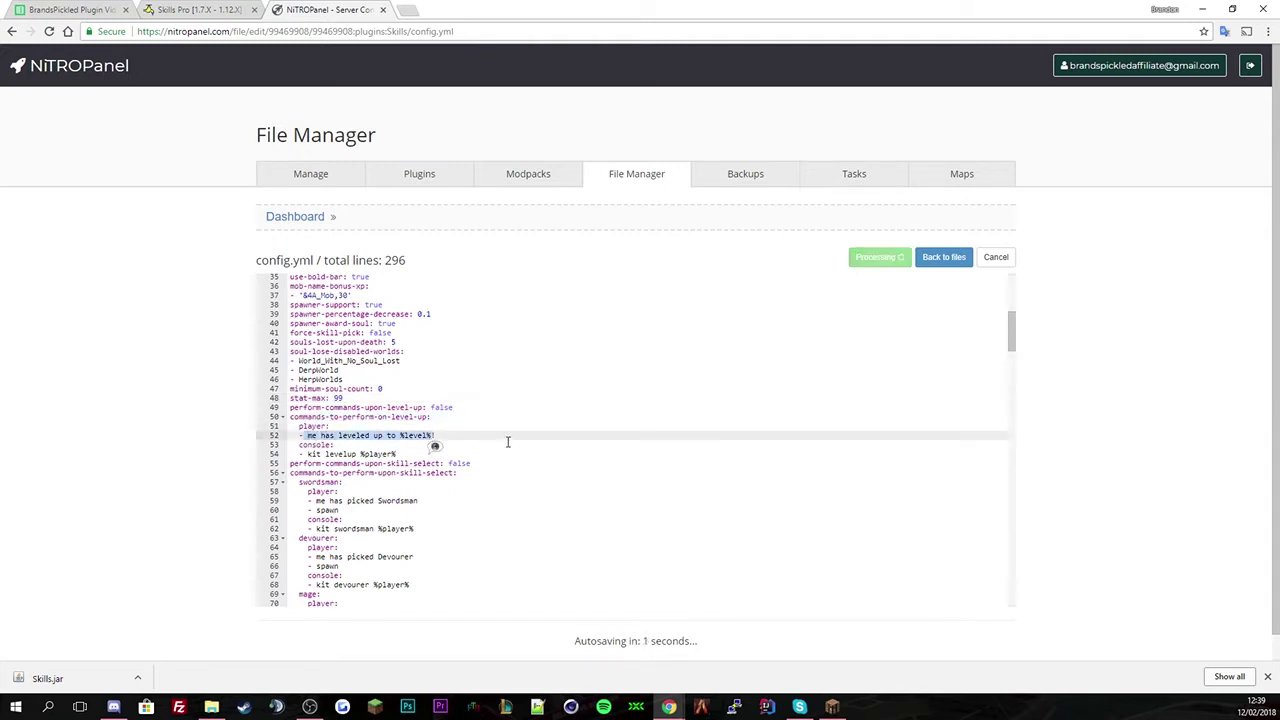
left_click(545, 444)
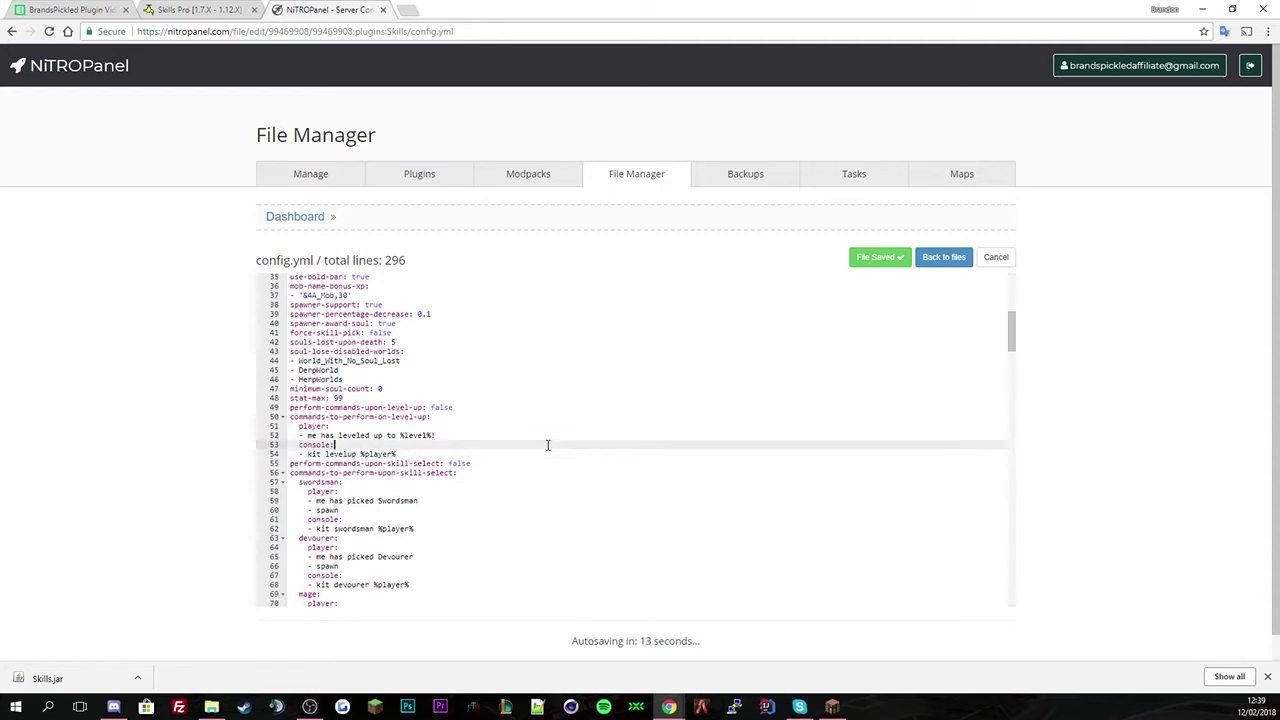
Step: Examine the swordsman player and console commands under commands-to-perform-upon-skill-select
middle_click(493, 452)
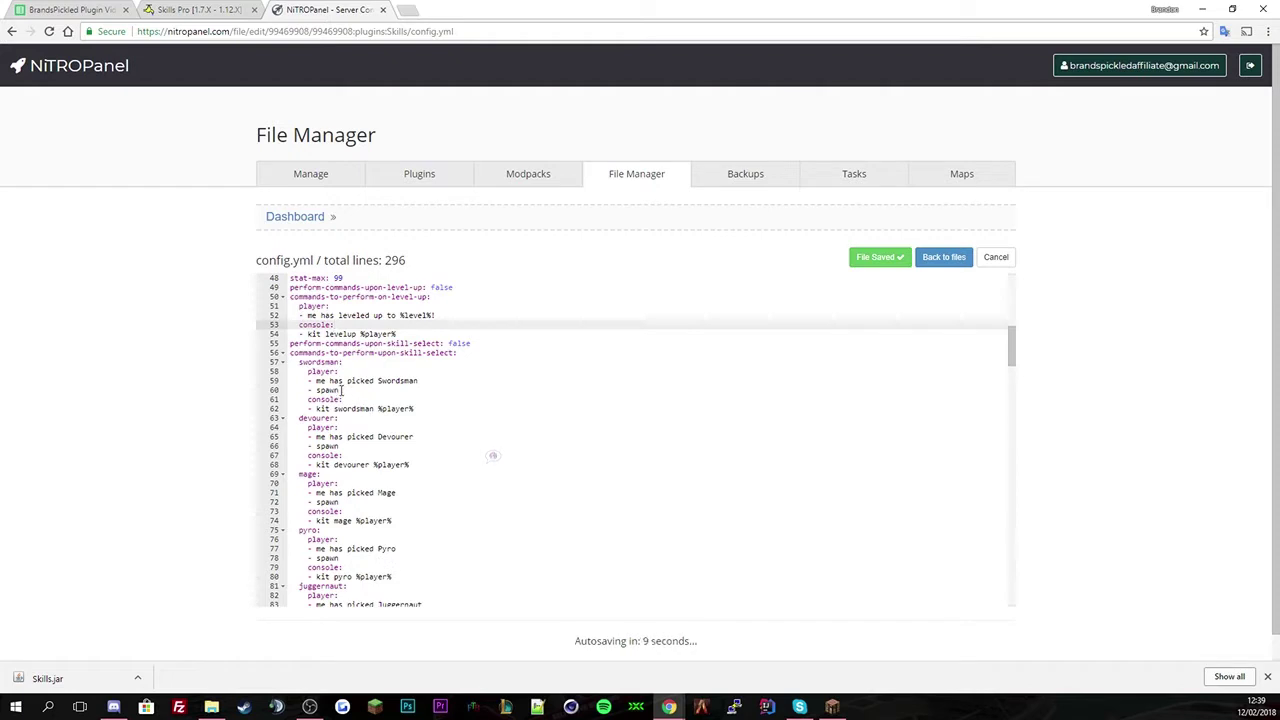
left_click_drag(305, 375, 356, 400)
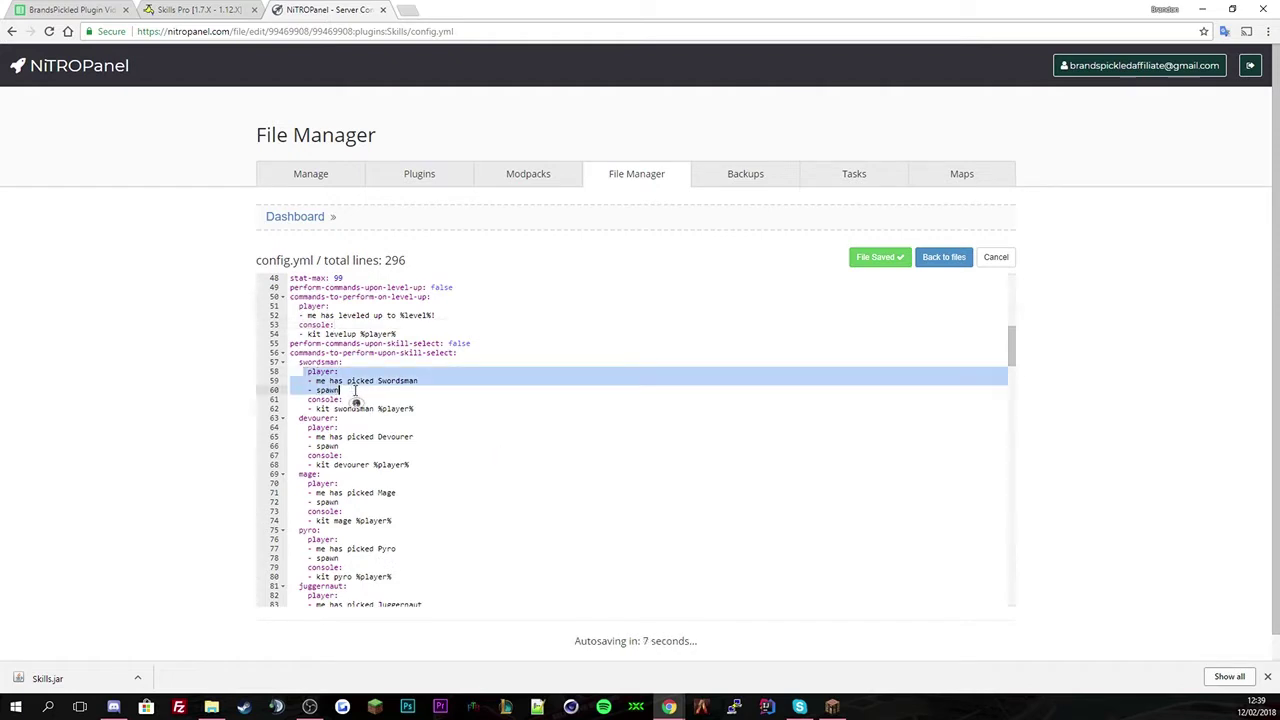
left_click(316, 380)
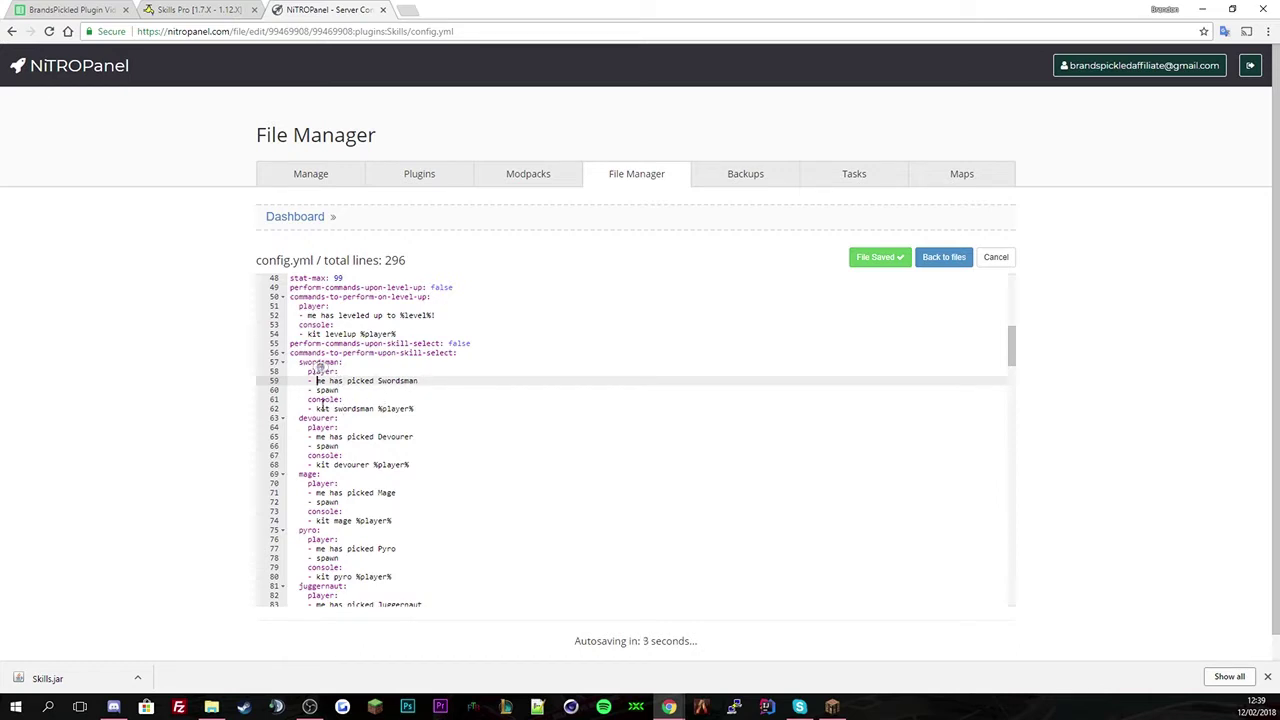
scroll(422, 424, "down", 1)
scroll(330, 415, "up", 3)
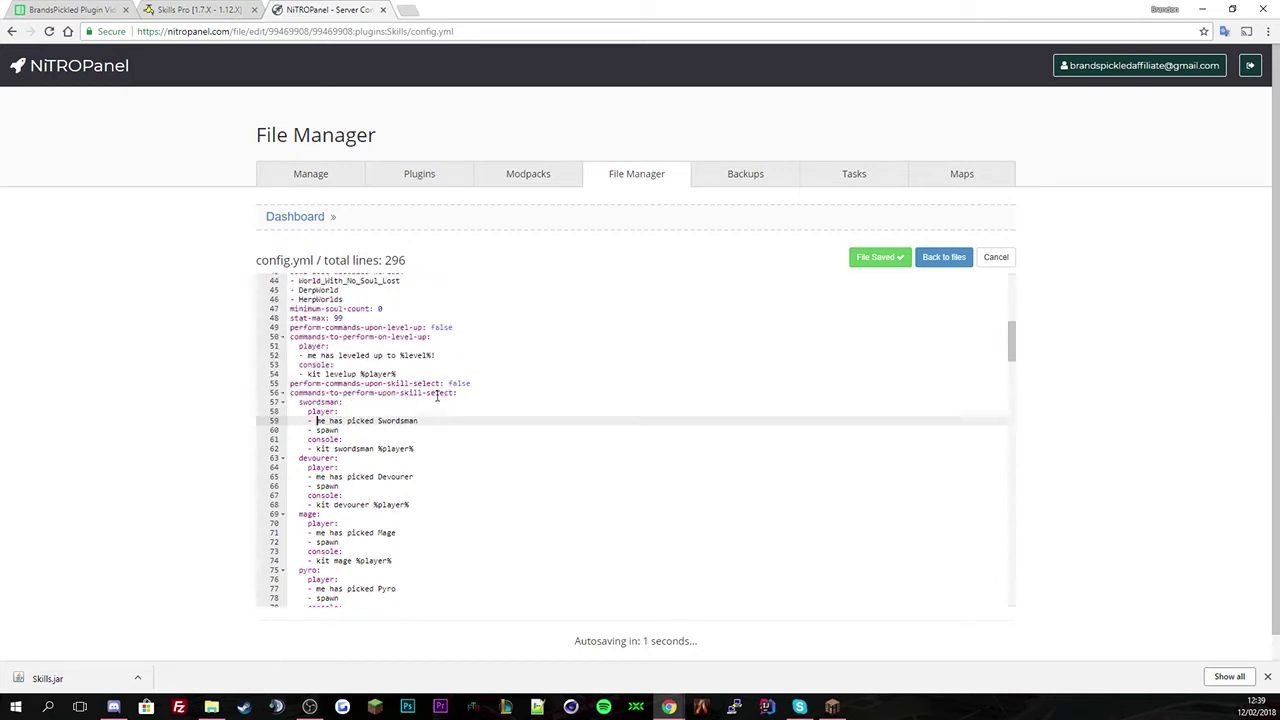
Step: Review the remaining skill-select commands and the swordsman entries under commands-to-perform-upon-skill-change
scroll(437, 400, "down", 10)
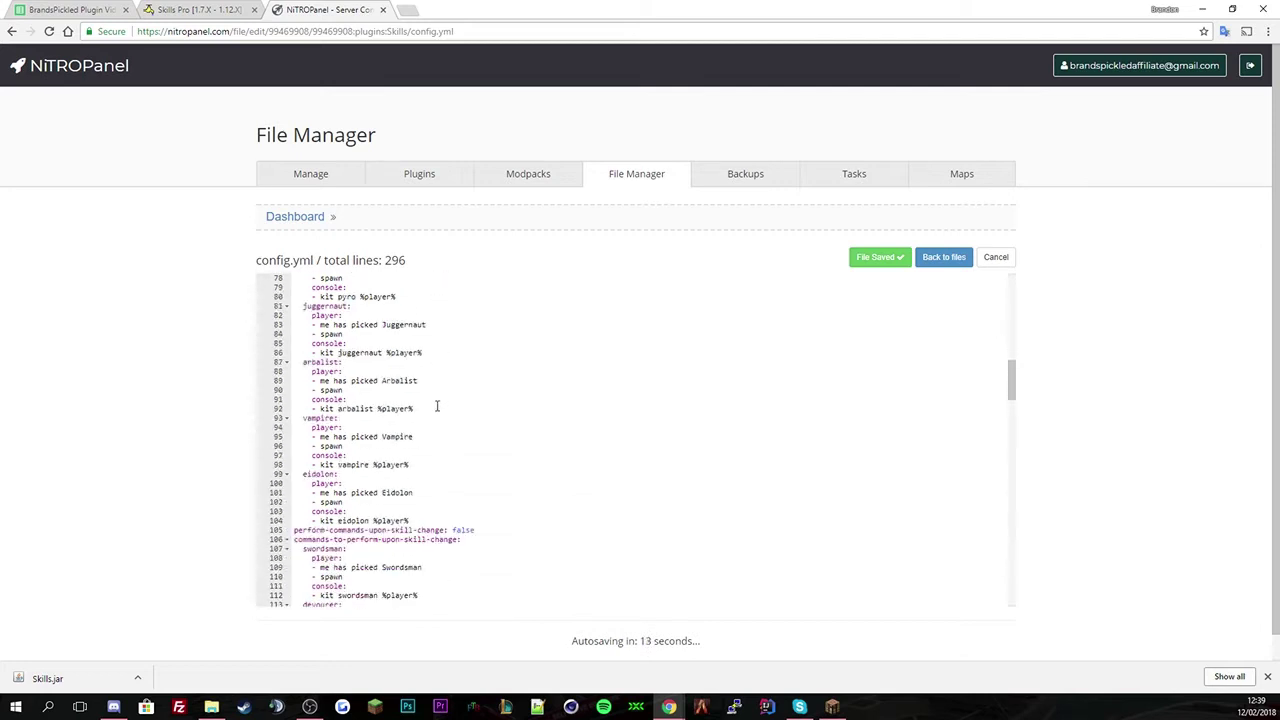
scroll(437, 406, "down", 1)
scroll(432, 409, "down", 1)
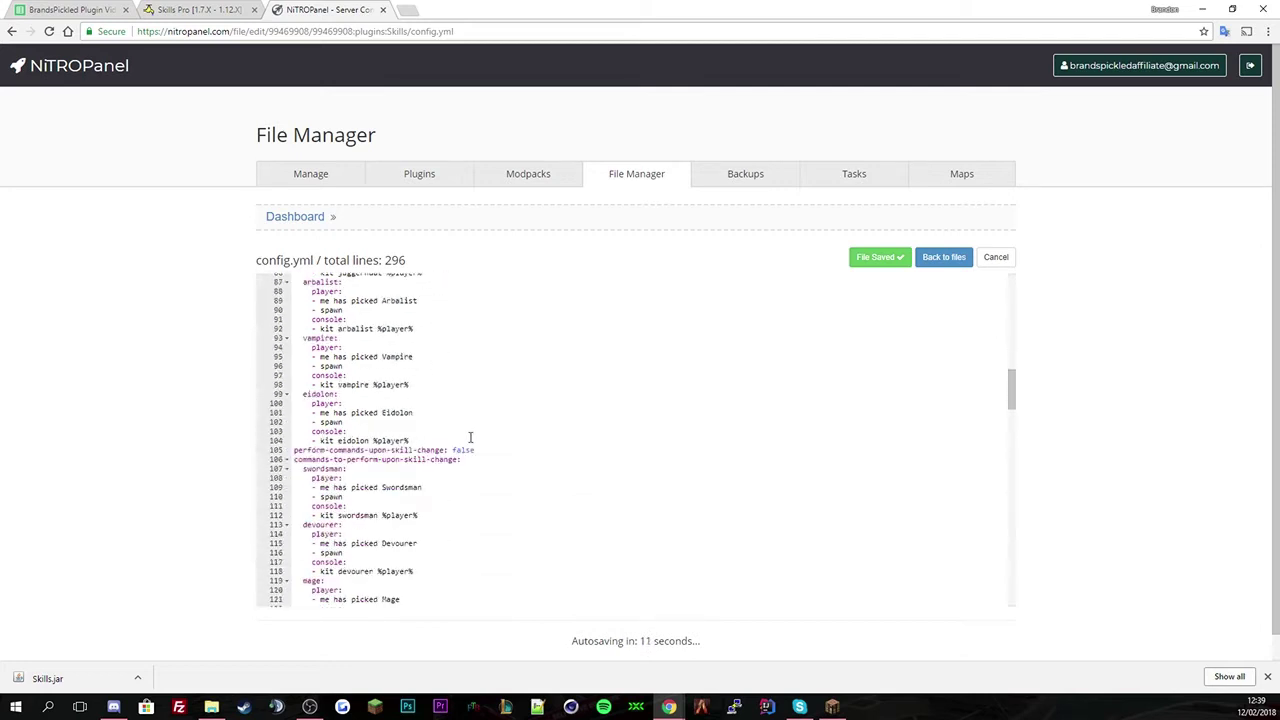
scroll(470, 437, "down", 2)
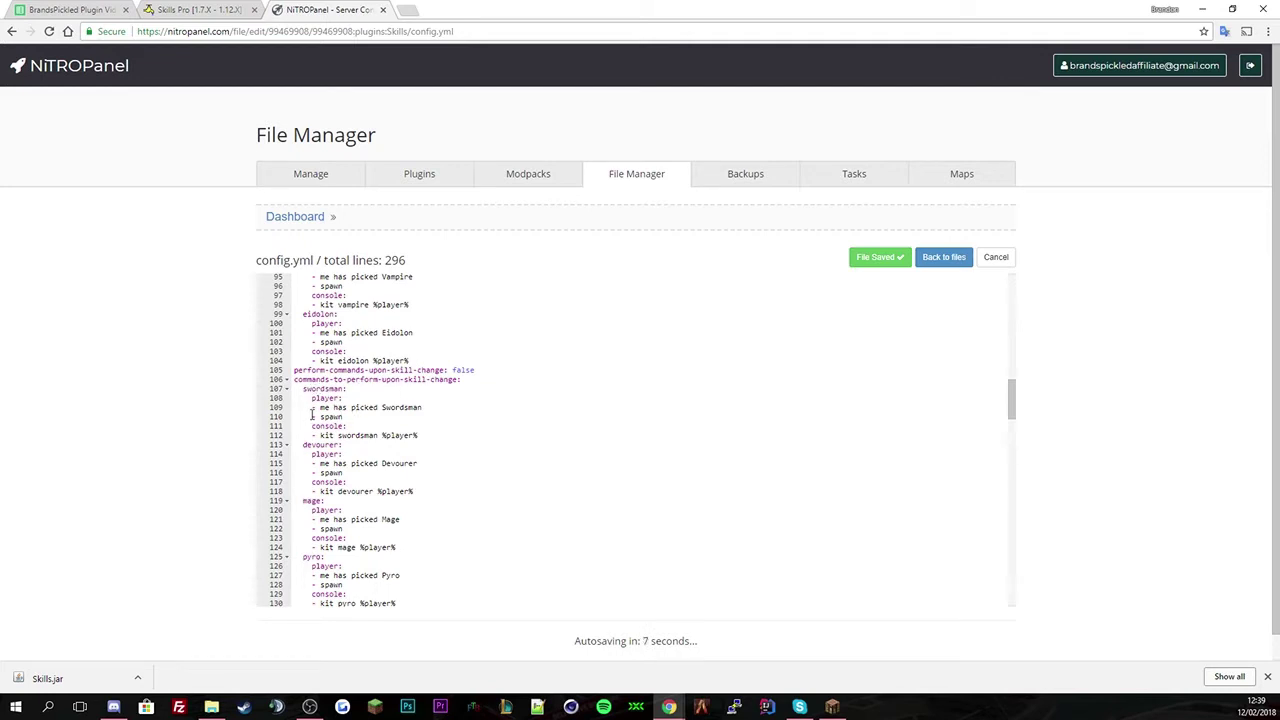
left_click(325, 406)
left_click(323, 414)
scroll(430, 399, "down", 3)
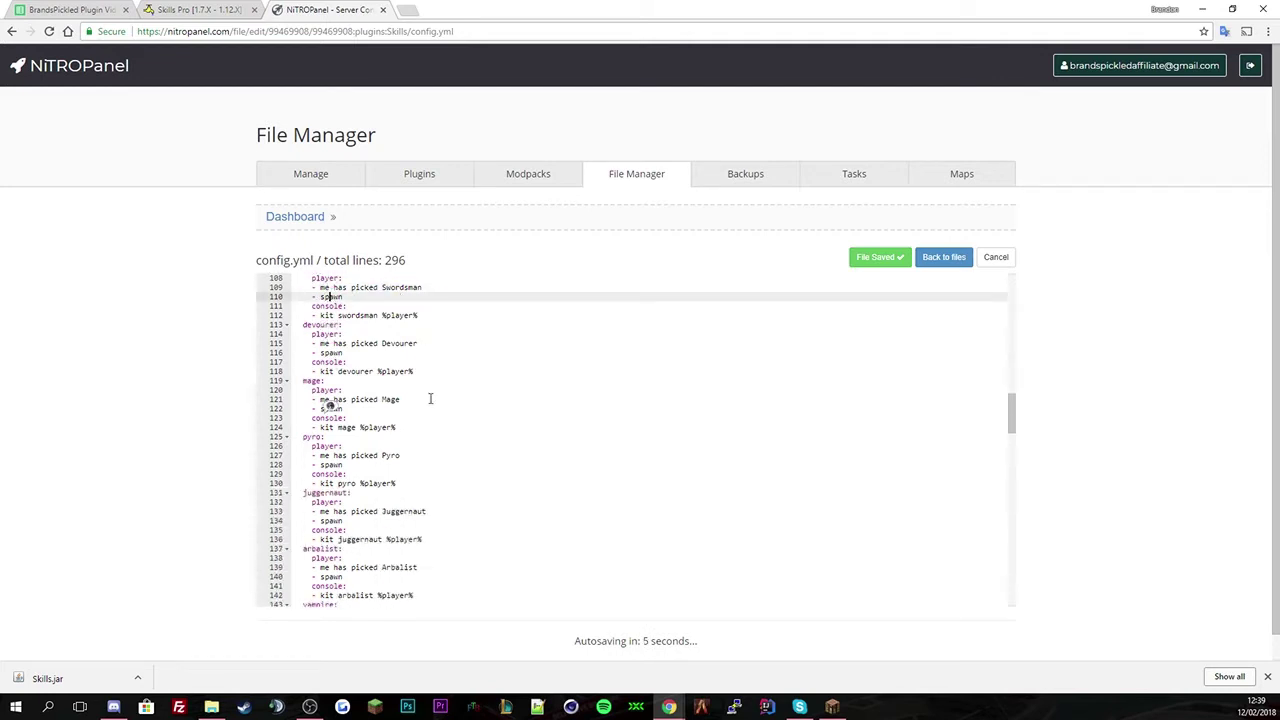
Step: Examine the manaregeneration values for the swordsman, mage, arbalist and other listed skills
scroll(432, 405, "down", 10)
left_click(342, 328)
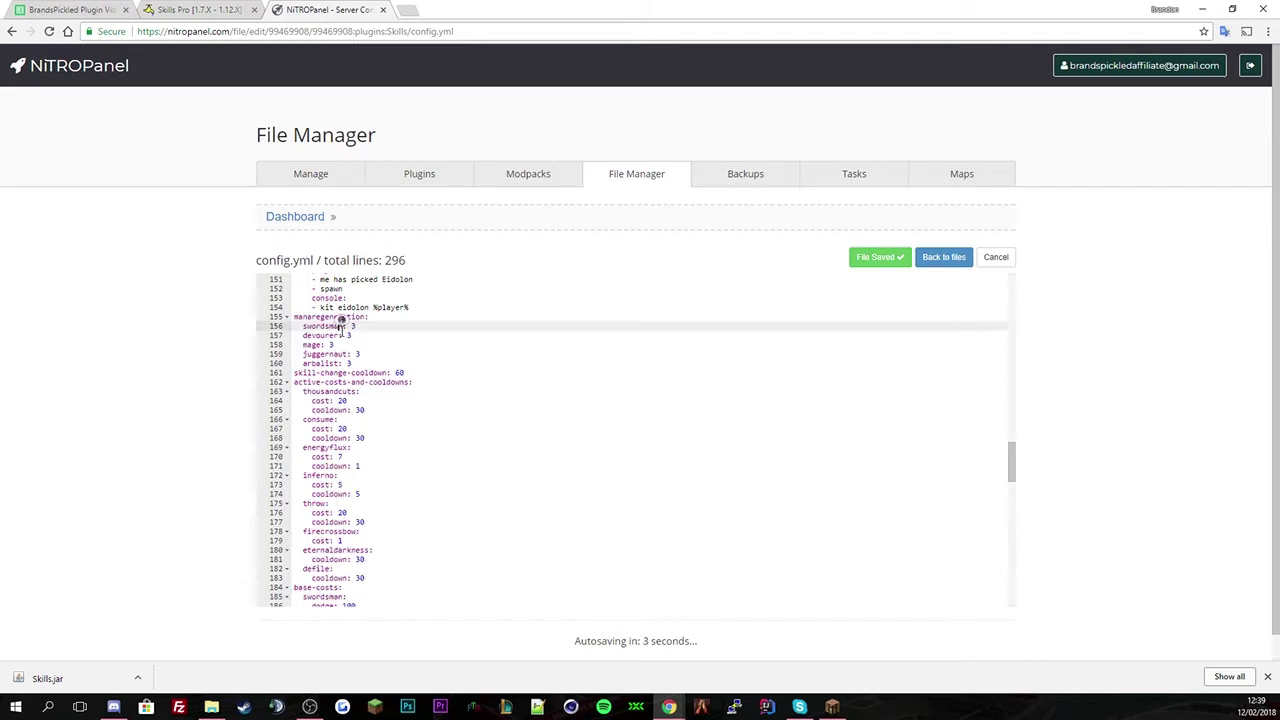
left_click(380, 344)
left_click(357, 326)
left_click(363, 345)
left_click(349, 363)
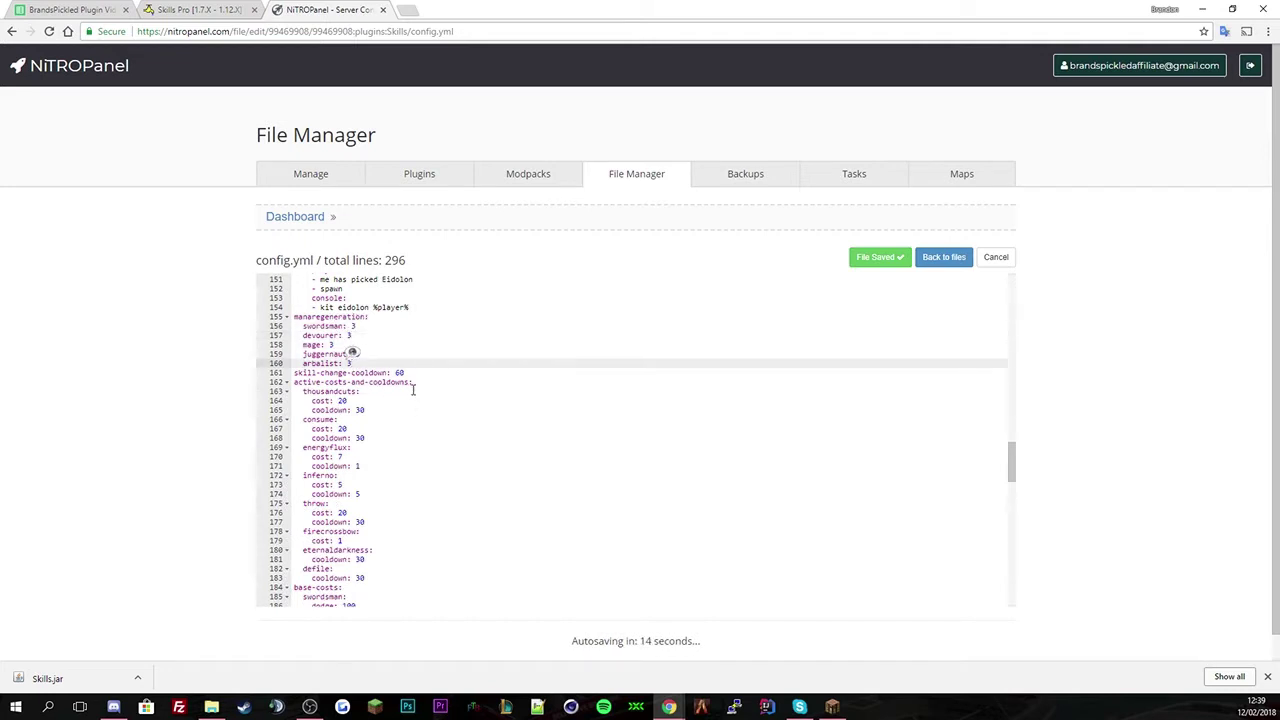
Step: Examine the active-costs-and-cooldowns section, including the thousandcuts, consume and energyflux entries
left_click(391, 400)
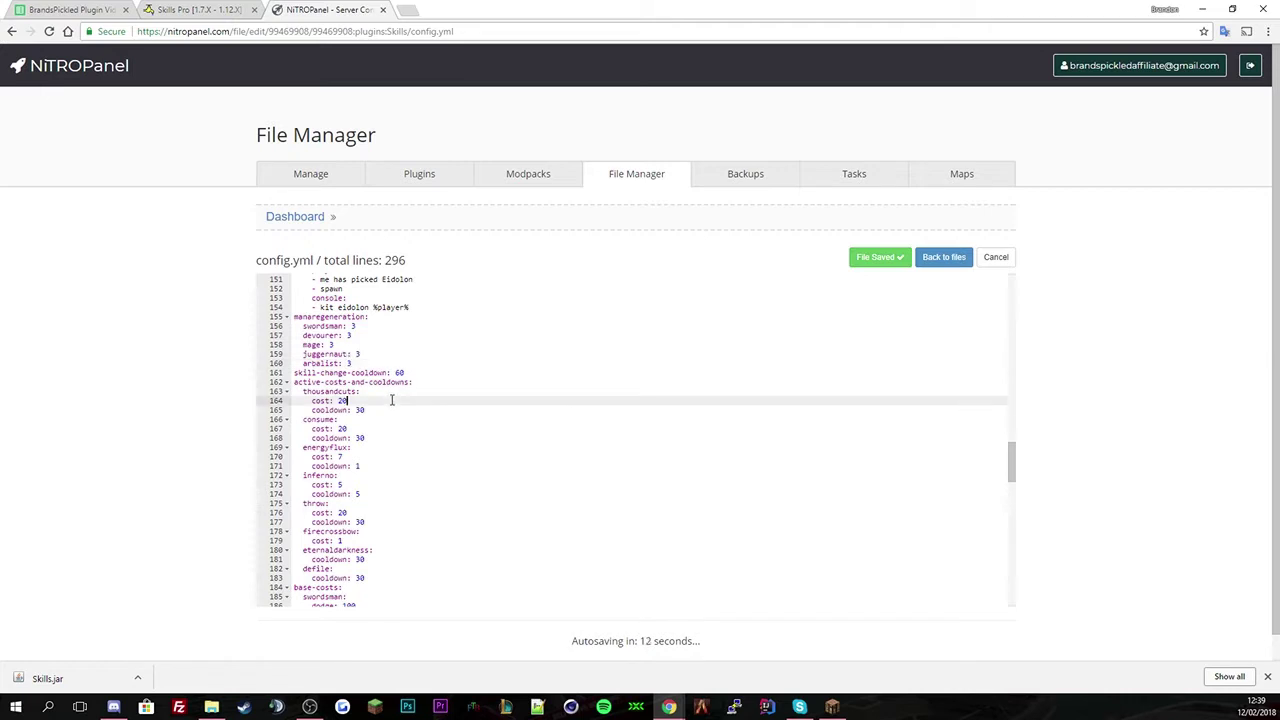
left_click_drag(298, 381, 390, 385)
left_click(354, 390)
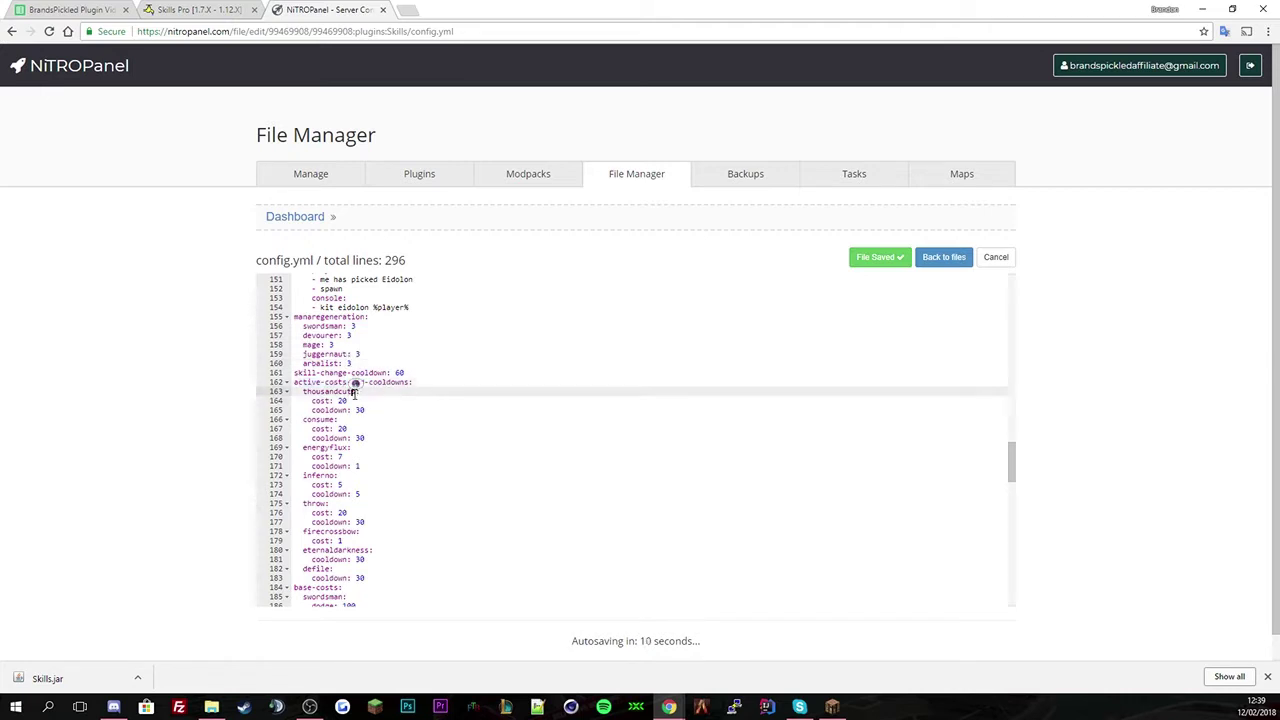
left_click(394, 410)
left_click(383, 410)
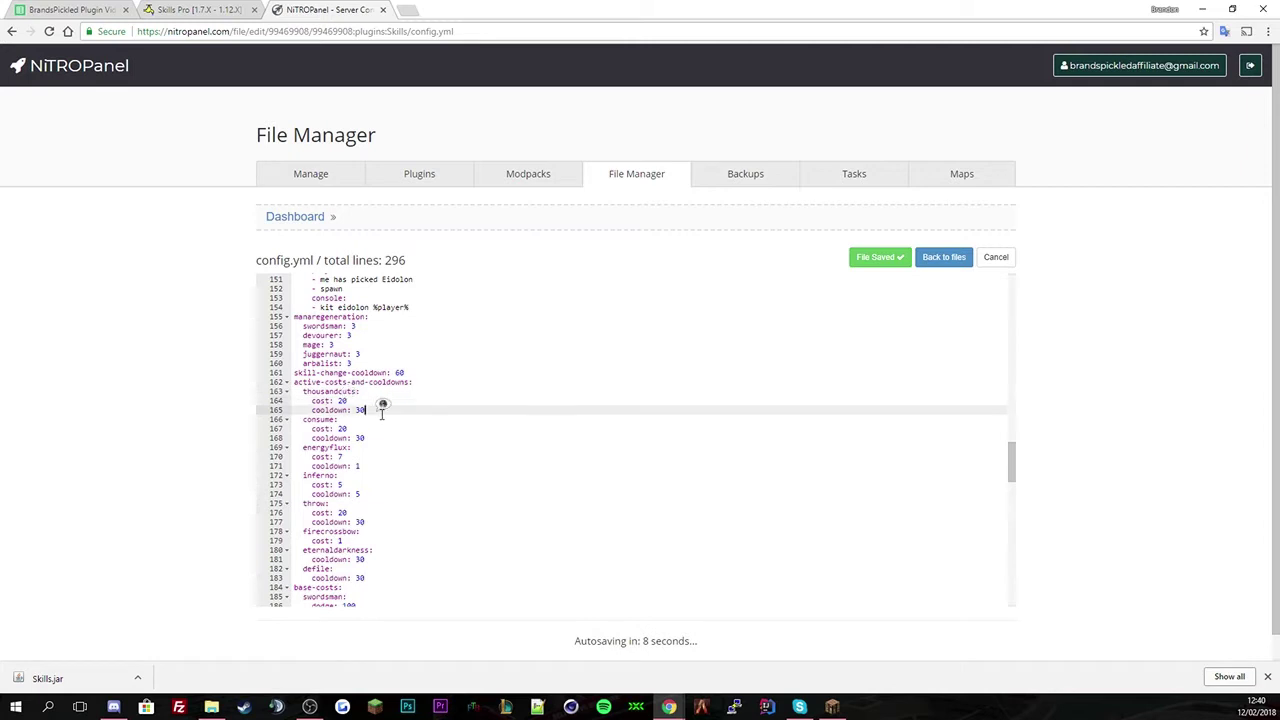
scroll(343, 450, "down", 1)
left_click(330, 387)
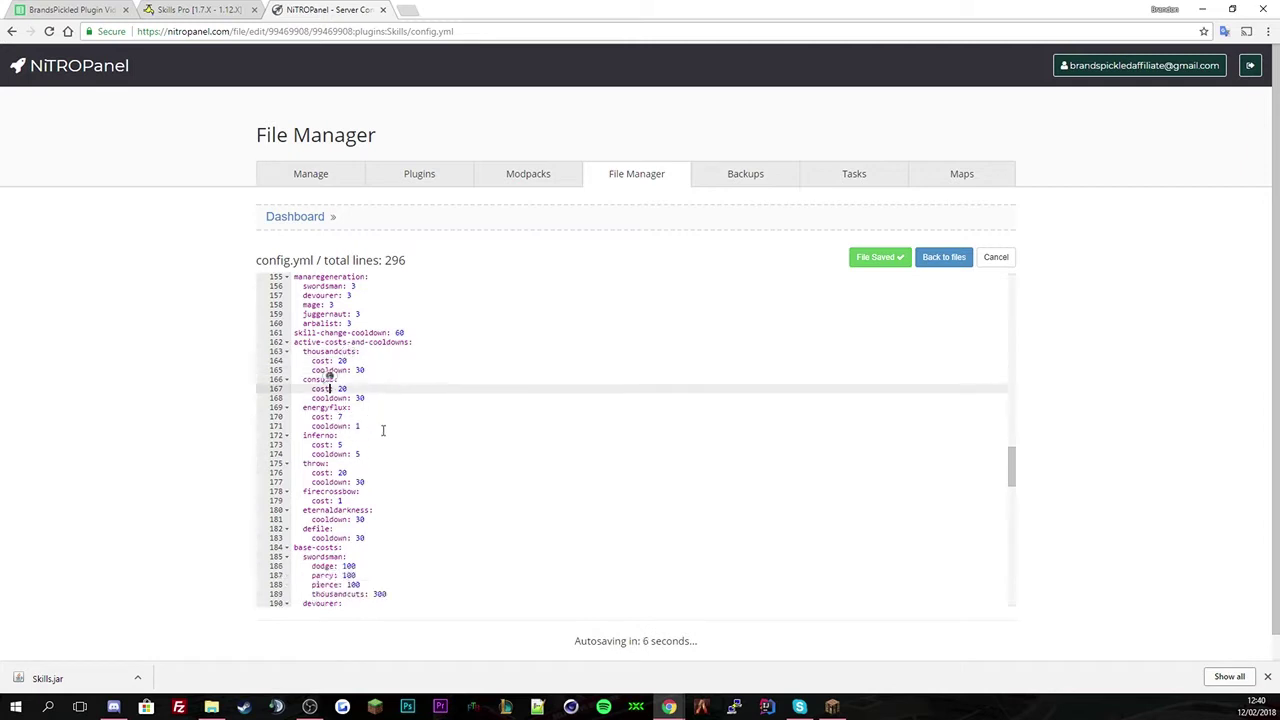
left_click(343, 418)
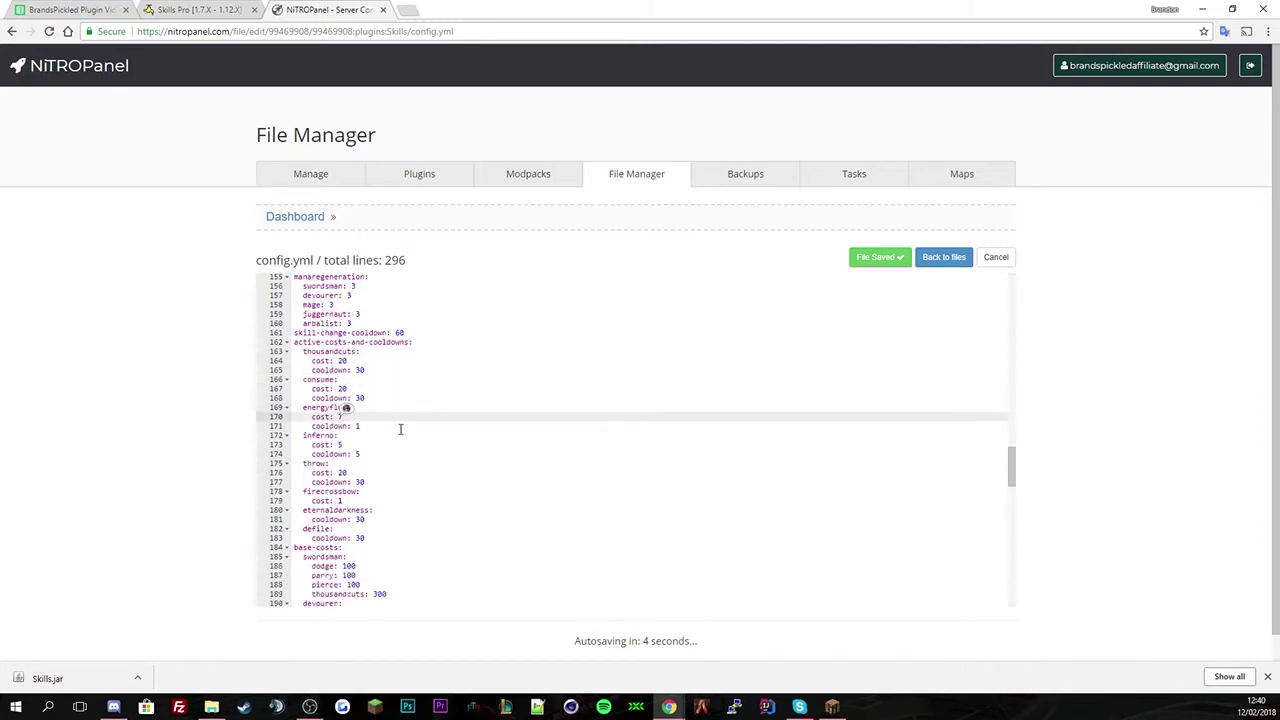
Step: Examine the base-costs values for the swordsman's dodge, parry, pierce and thousandcuts abilities
scroll(403, 420, "down", 2)
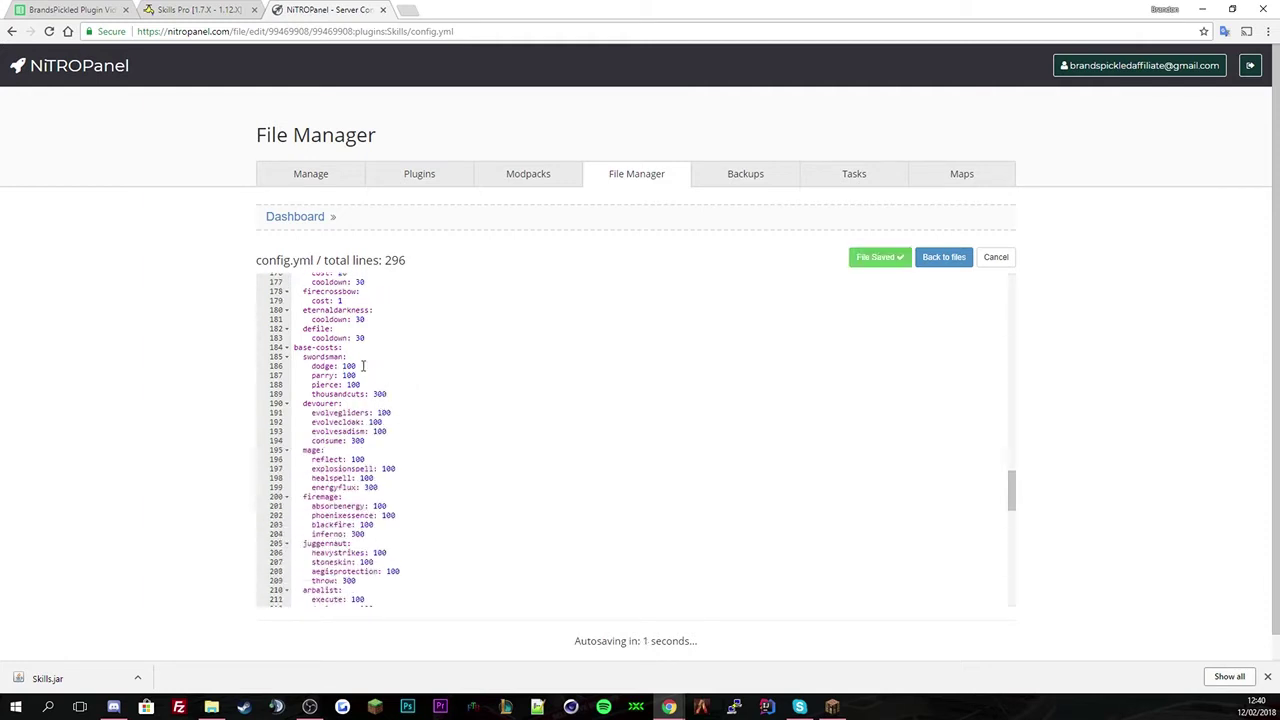
double_click(350, 366)
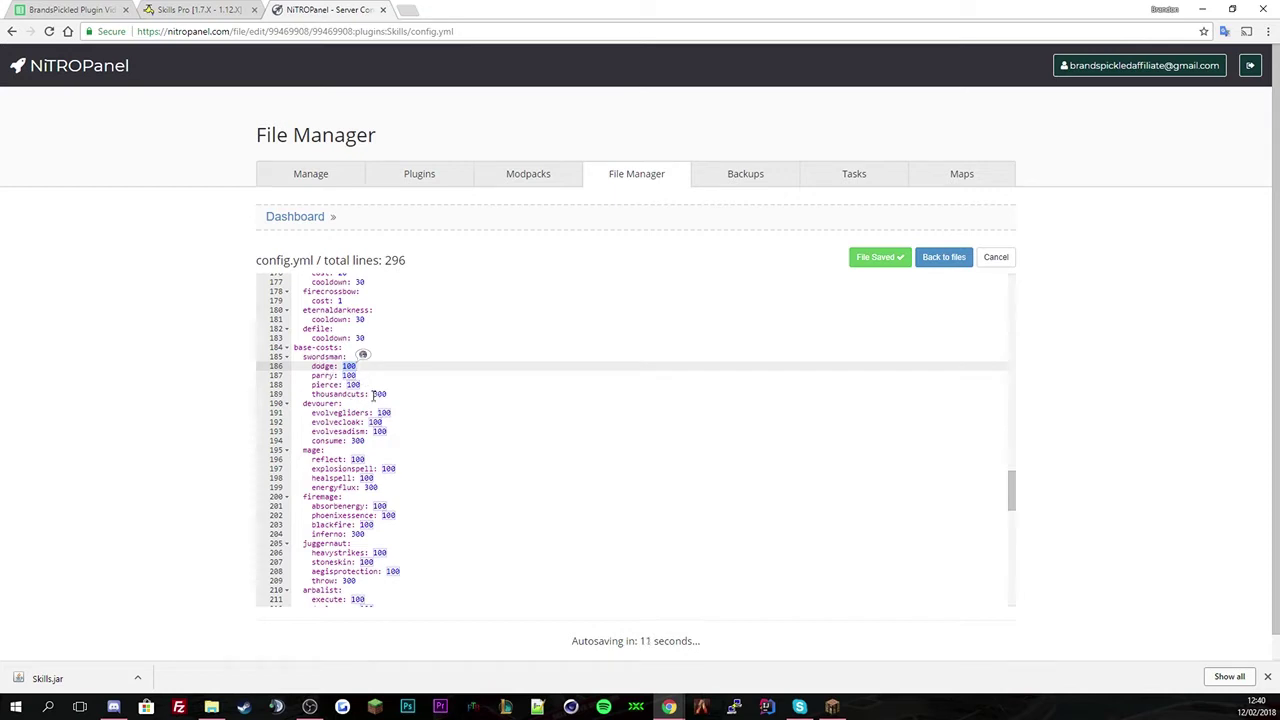
left_click(389, 394)
left_click(350, 375)
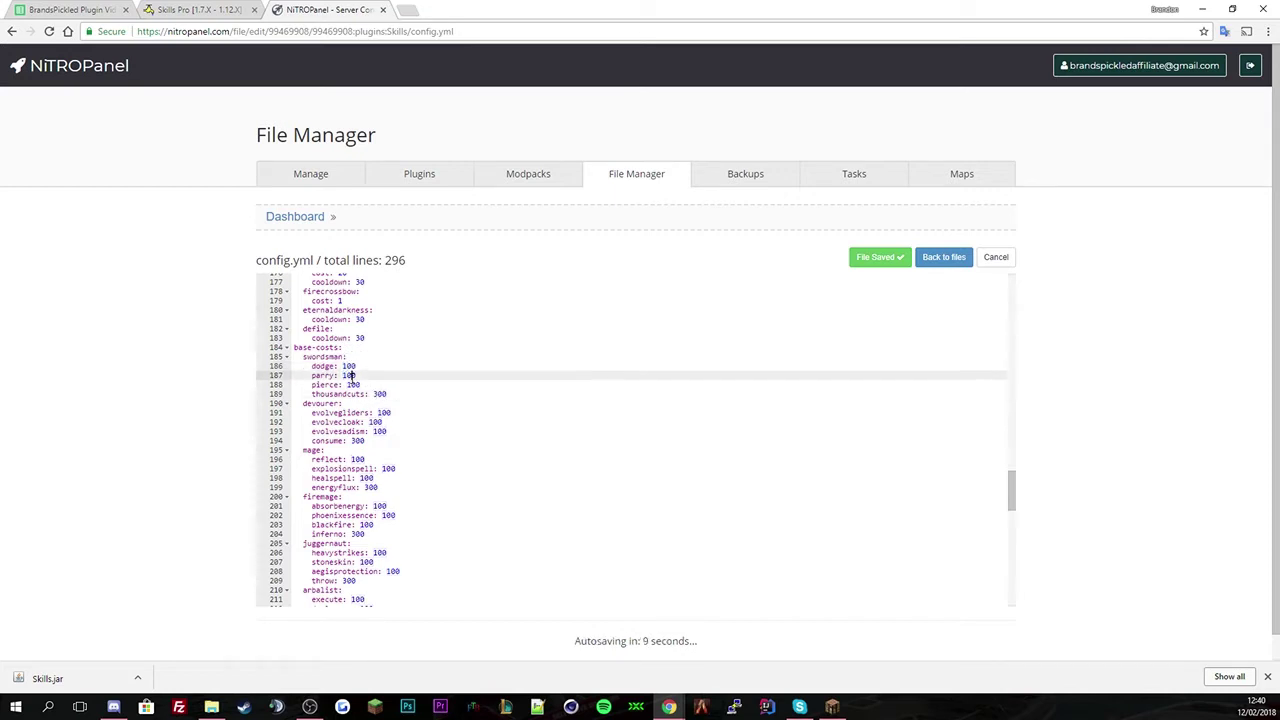
left_click(352, 384)
left_click(380, 373)
left_click(364, 366)
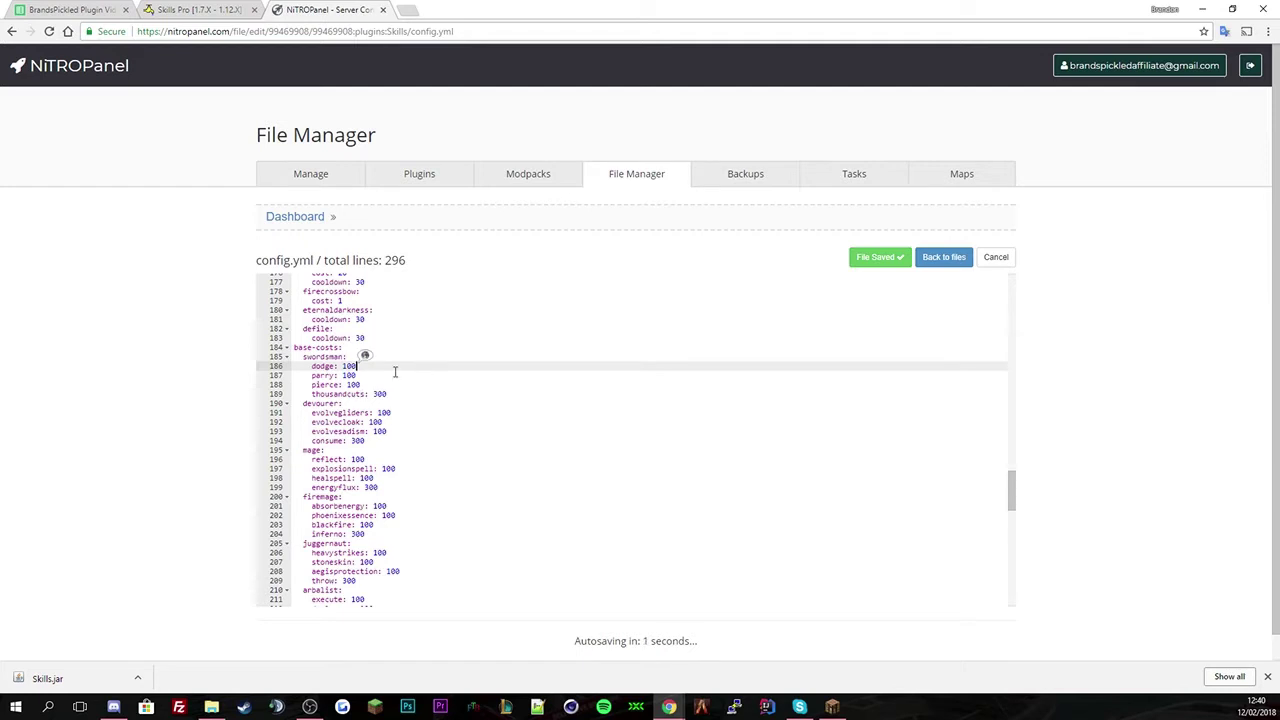
left_click(341, 364)
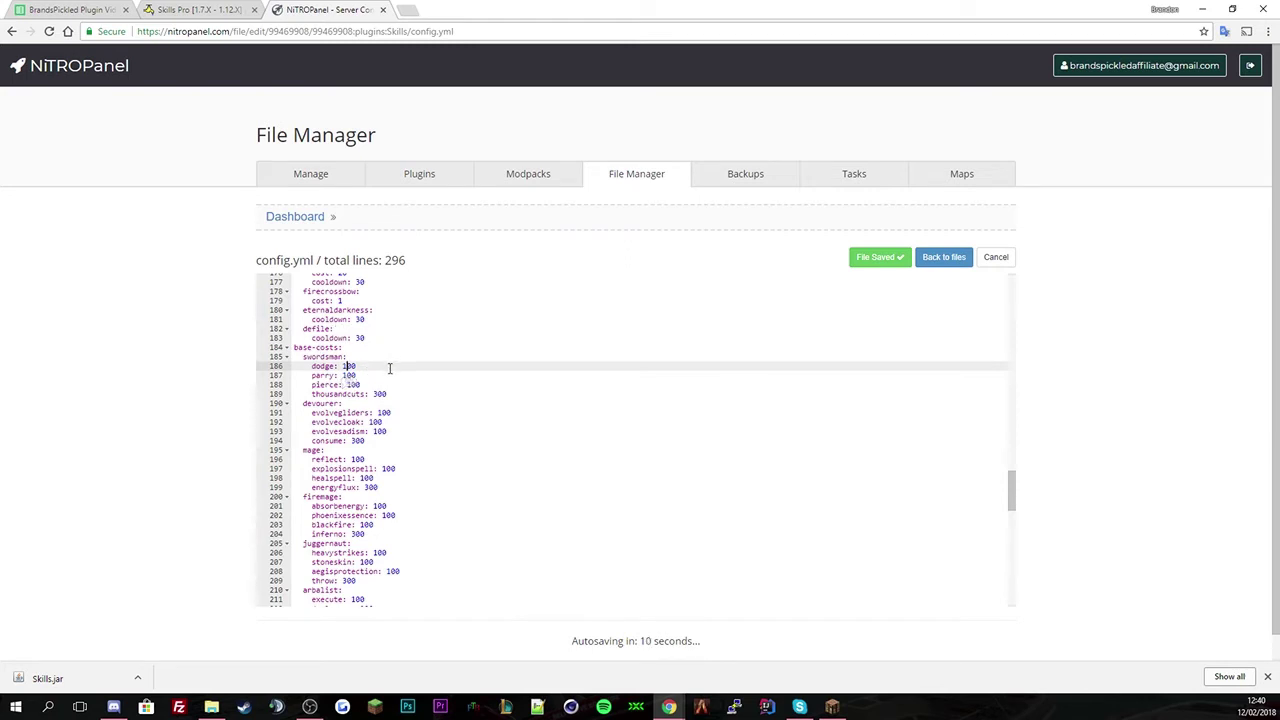
left_click(385, 392)
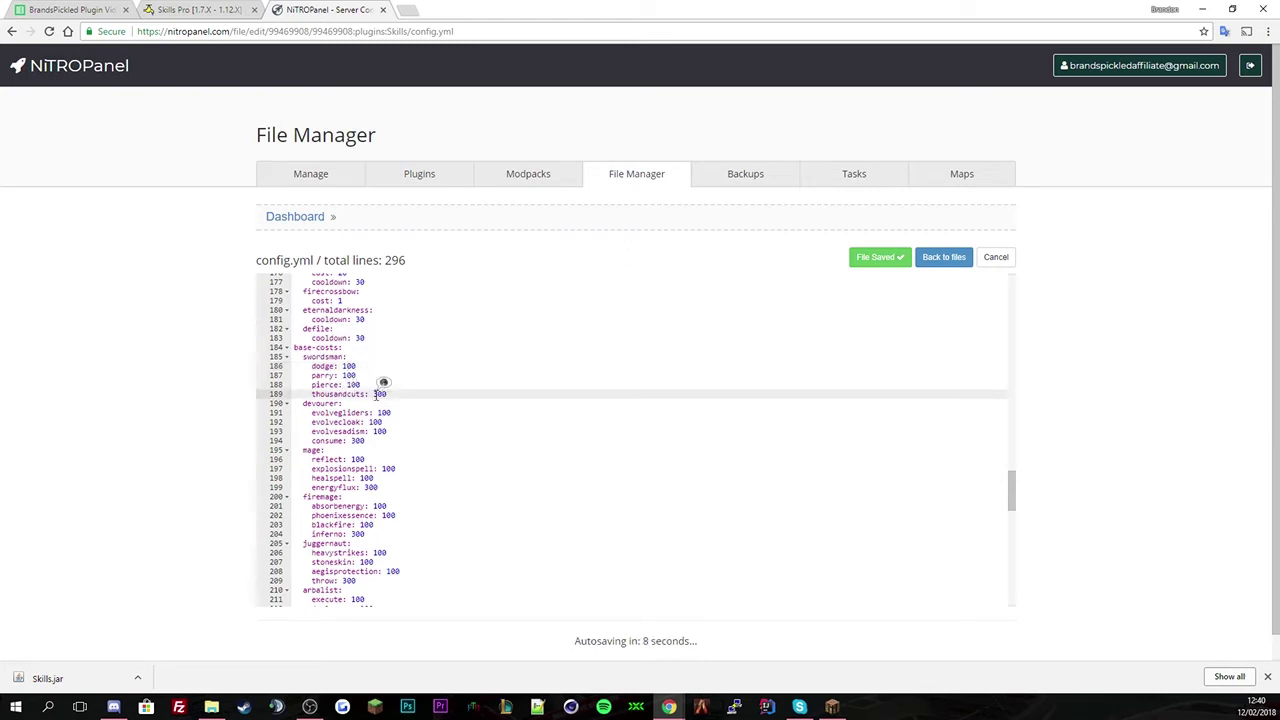
Step: Review the remaining base-costs, the enabled skills, and the lists of items and blocks that cannot trigger active abilities
scroll(398, 440, "down", 2)
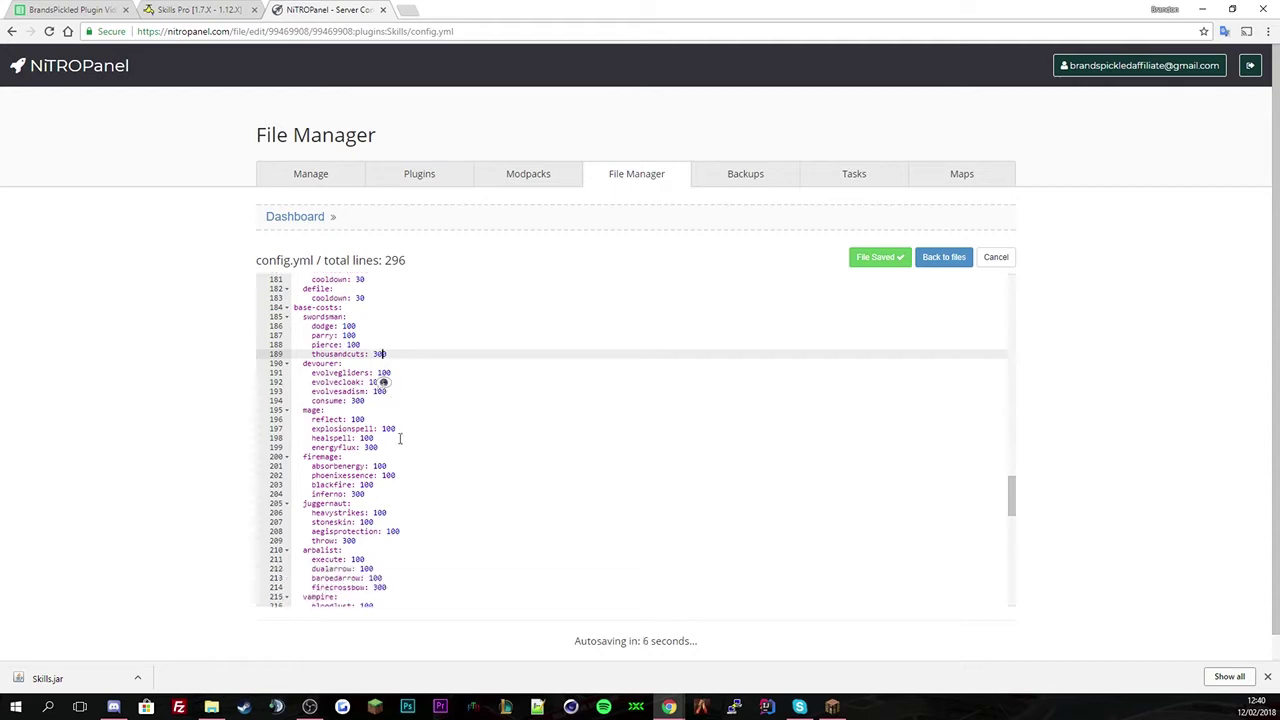
scroll(394, 502, "down", 6)
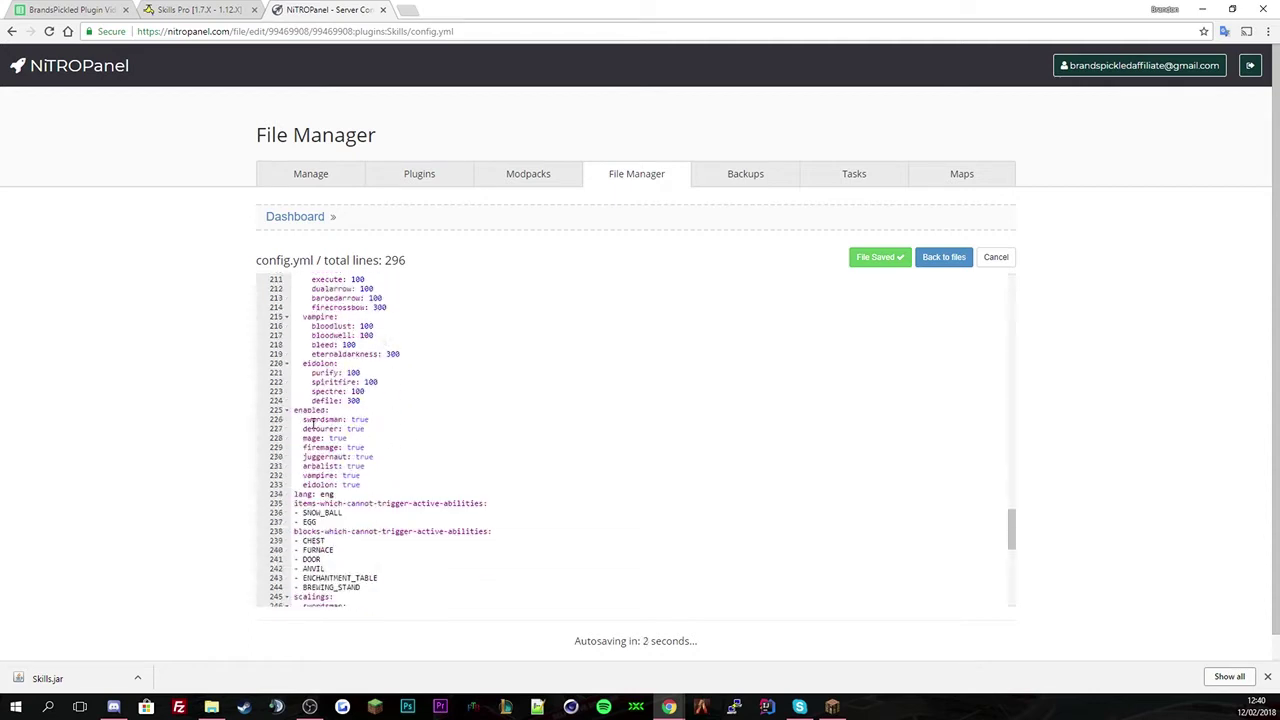
scroll(340, 455, "down", 2)
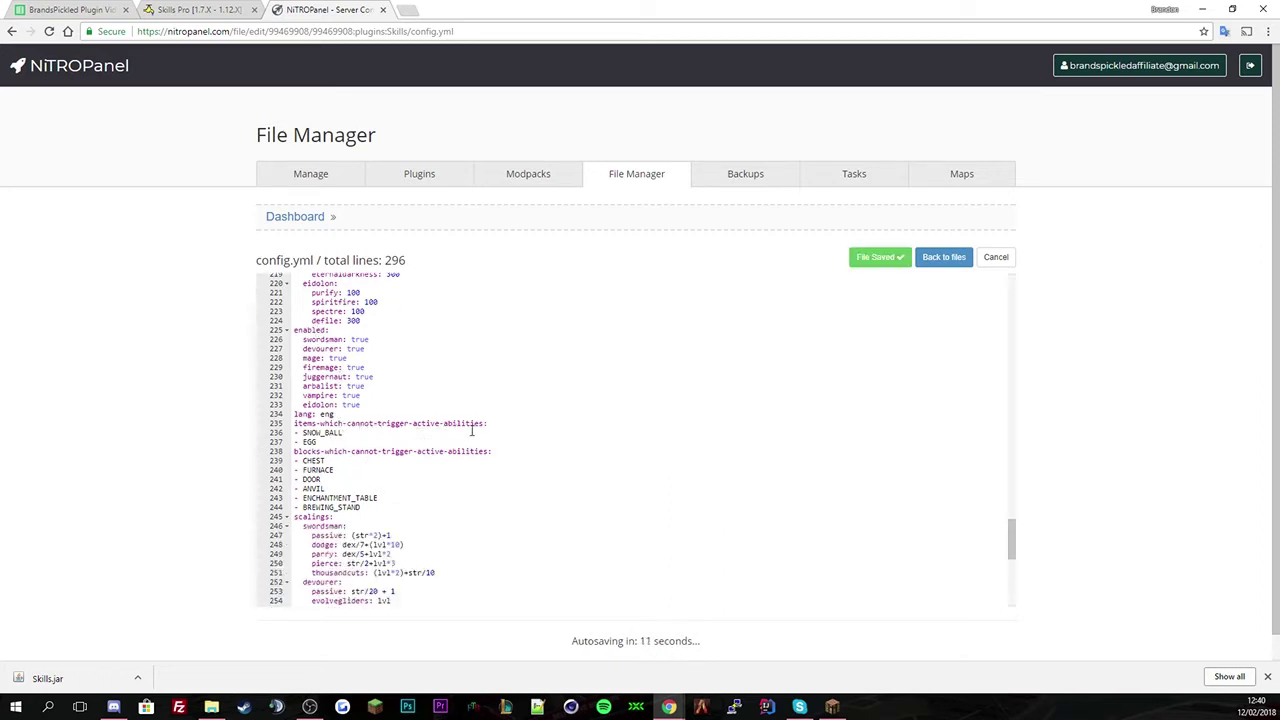
double_click(303, 432)
left_click(403, 451)
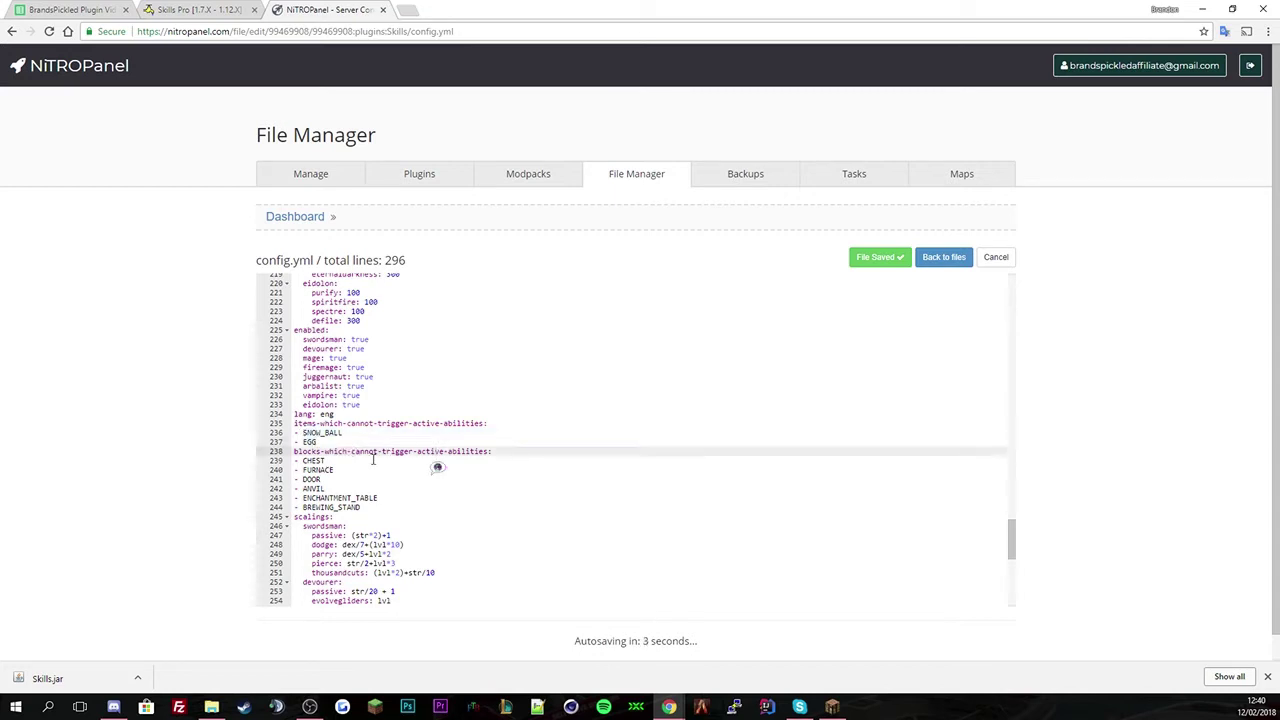
left_click(344, 478)
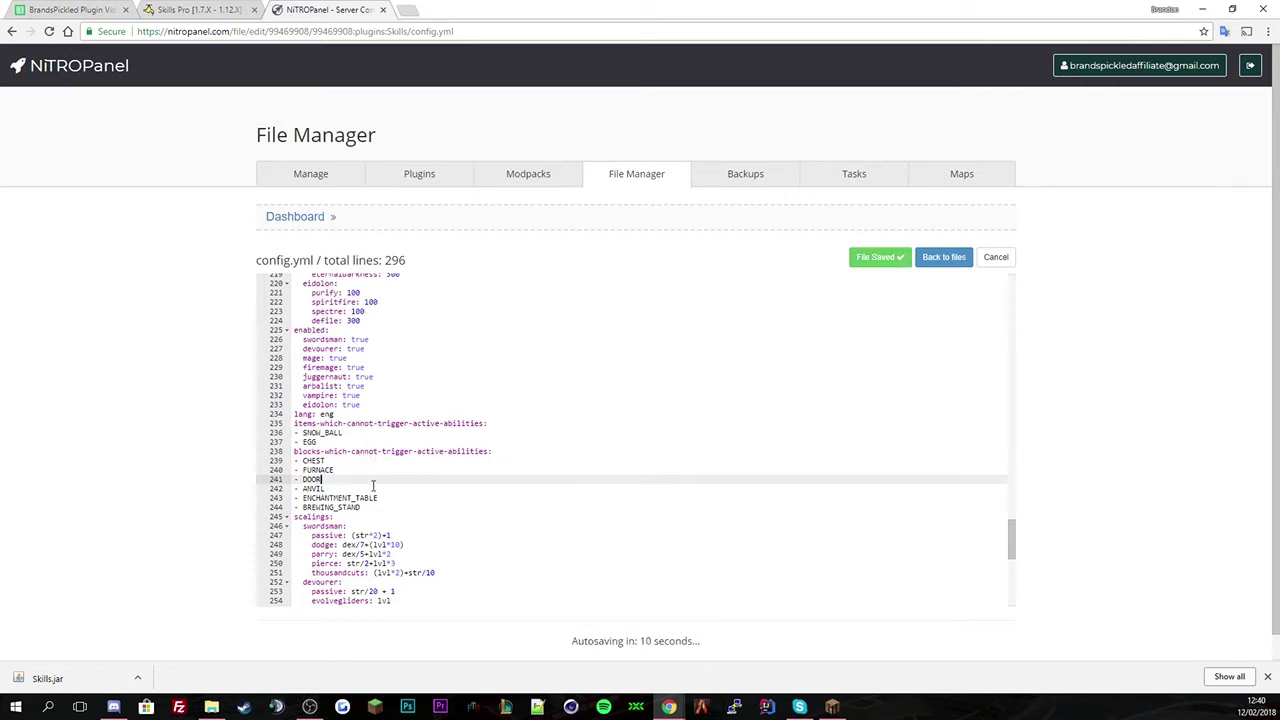
left_click(340, 461)
Step: Add a BEACON entry below BREWING_STAND in the blocks-which-cannot-trigger-active-abilities list
left_click(376, 509)
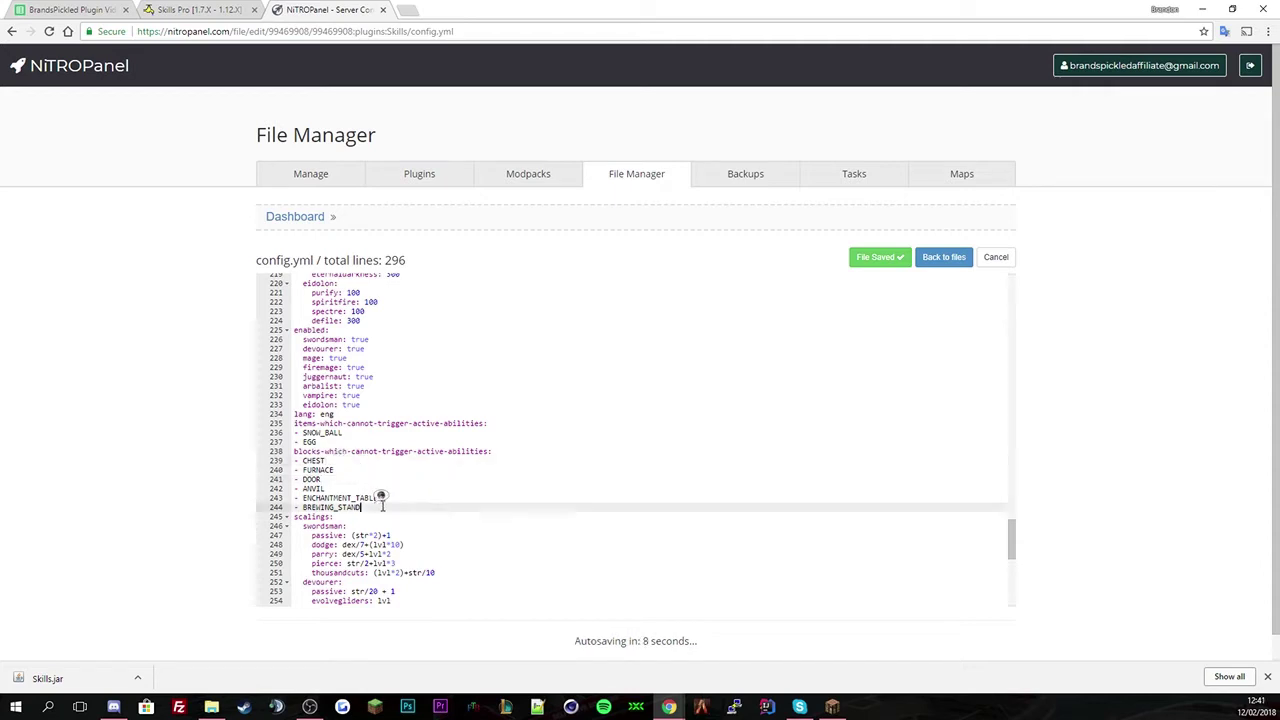
key("Return")
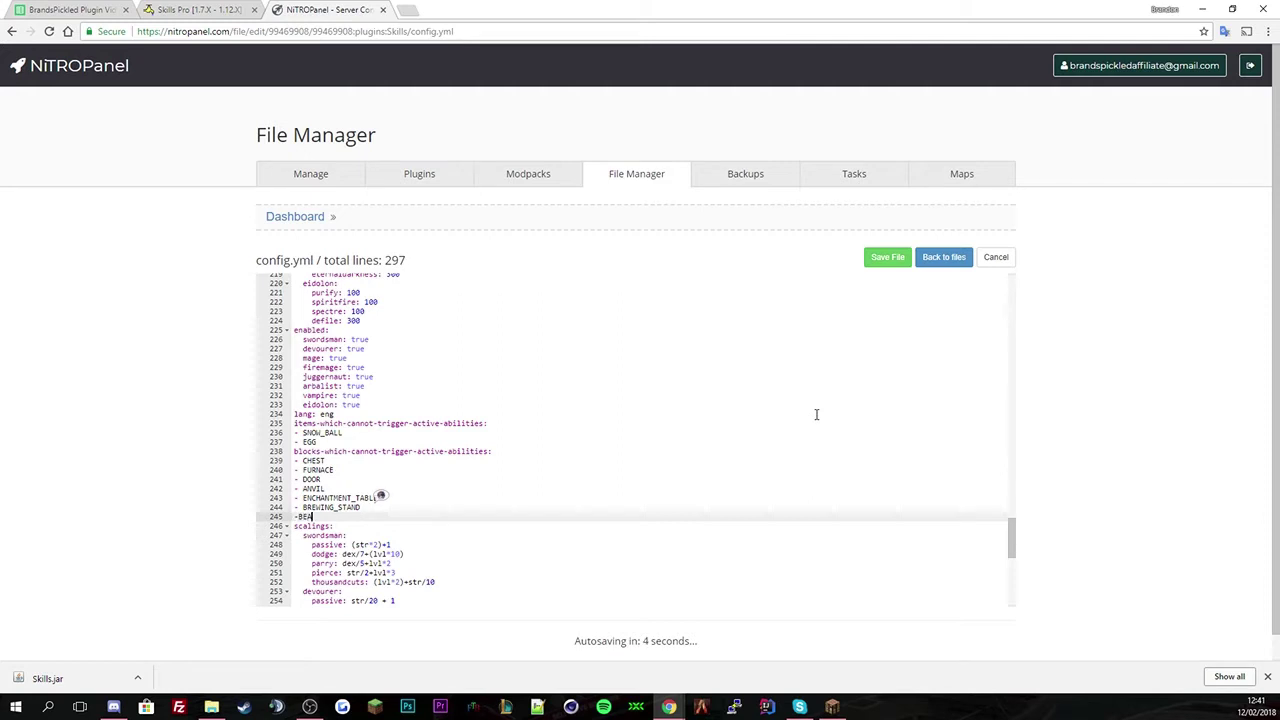
key("BackSpace")
key("BackSpace")
key("BackSpace")
type("BEACO")
Step: Look up the Spigot API's Material enum in a separate browser tab, then return to config.yml
left_click(407, 9)
type("s")
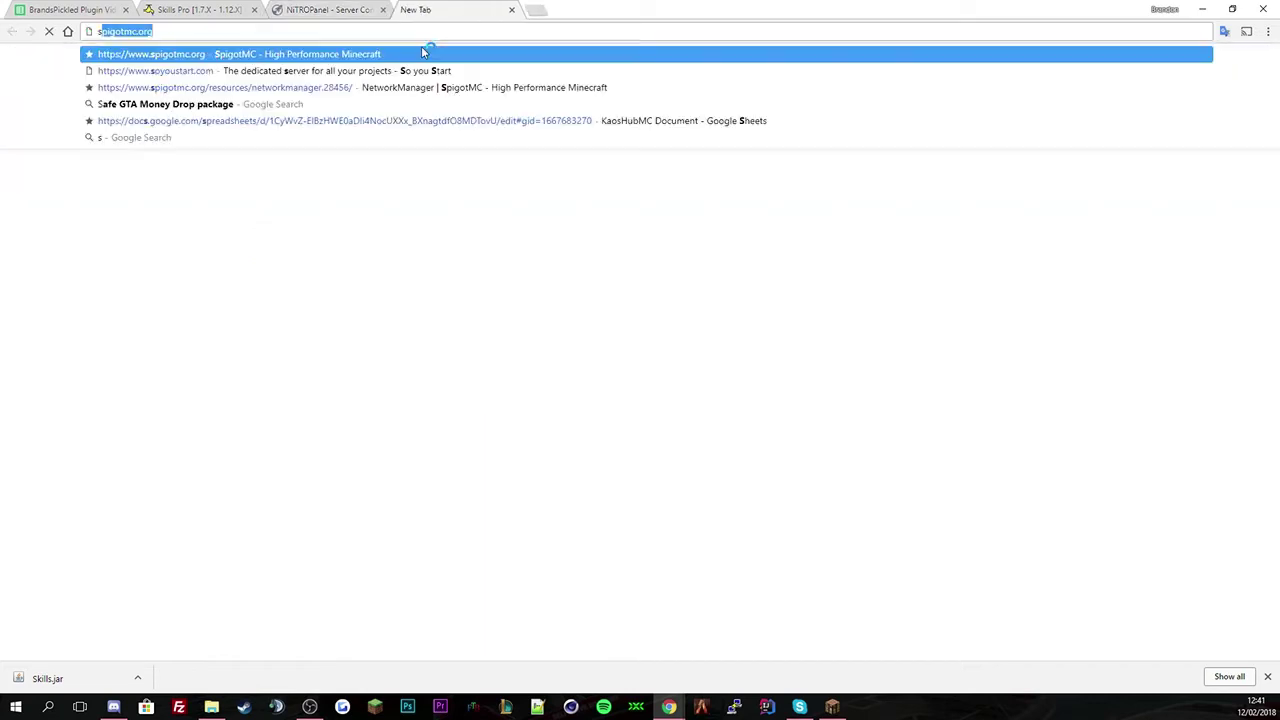
type("pigot mat")
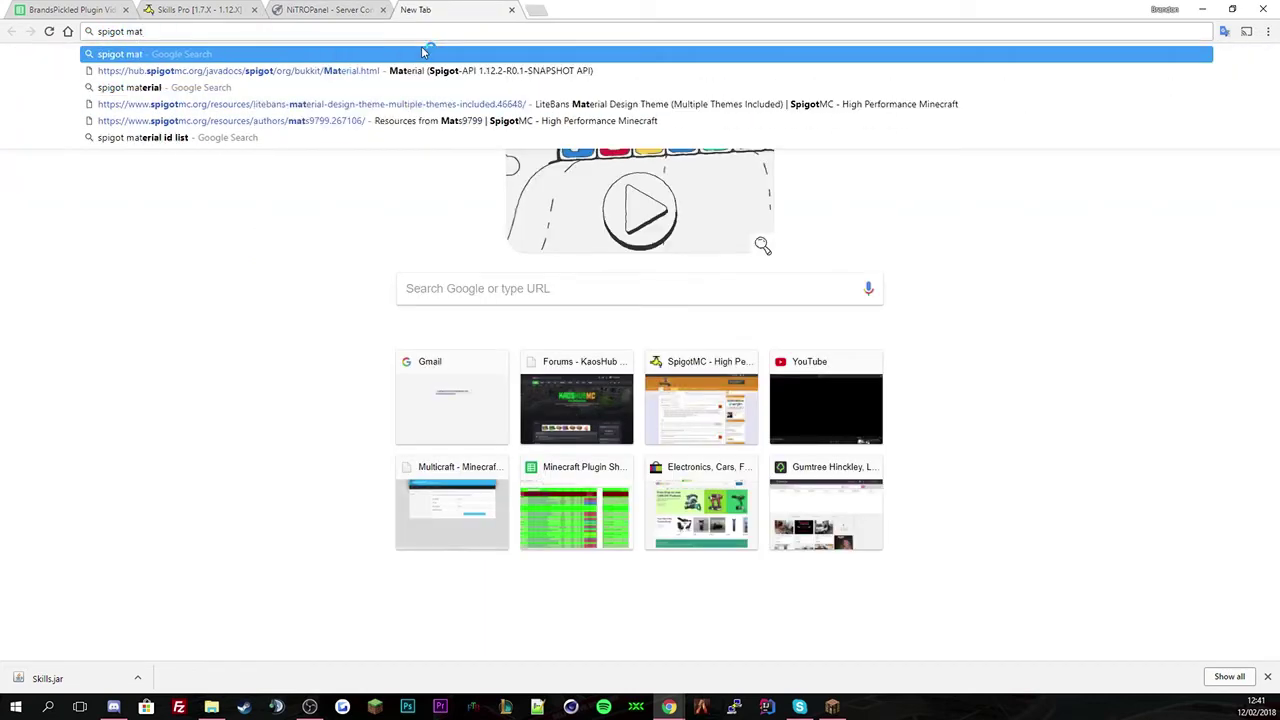
key("Return")
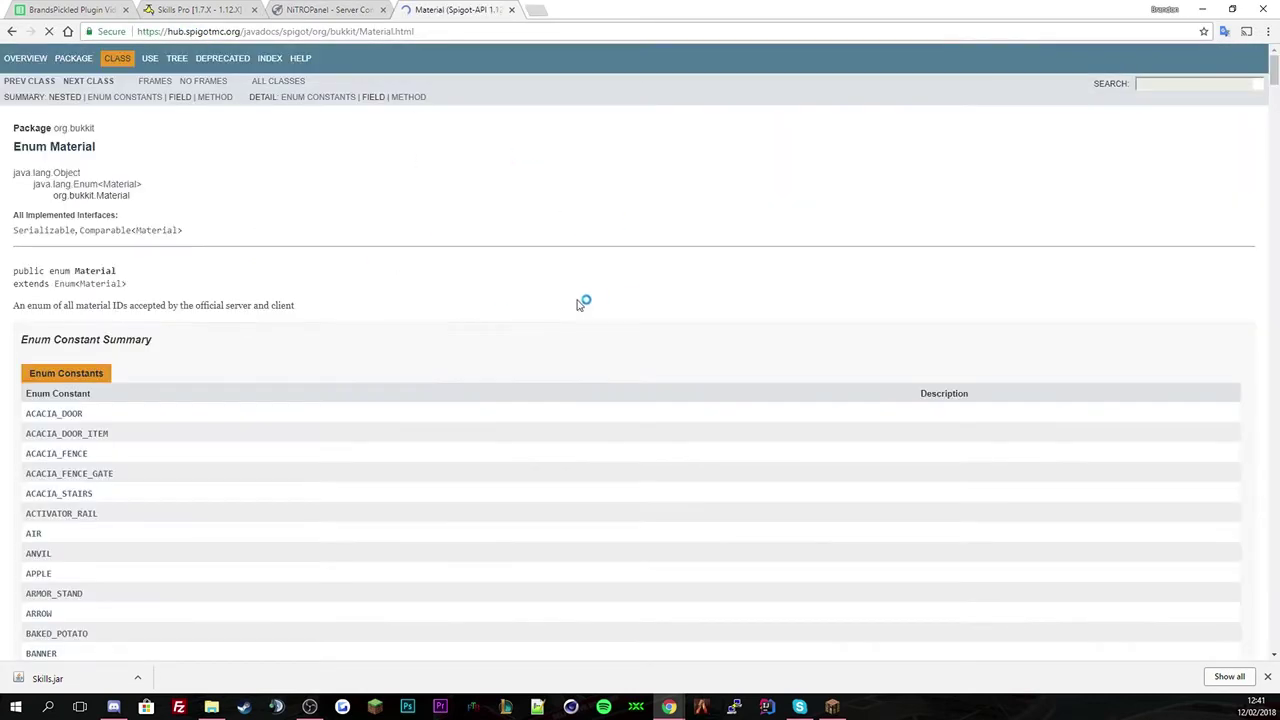
scroll(229, 325, "down", 3)
key("ctrl+shift+Tab")
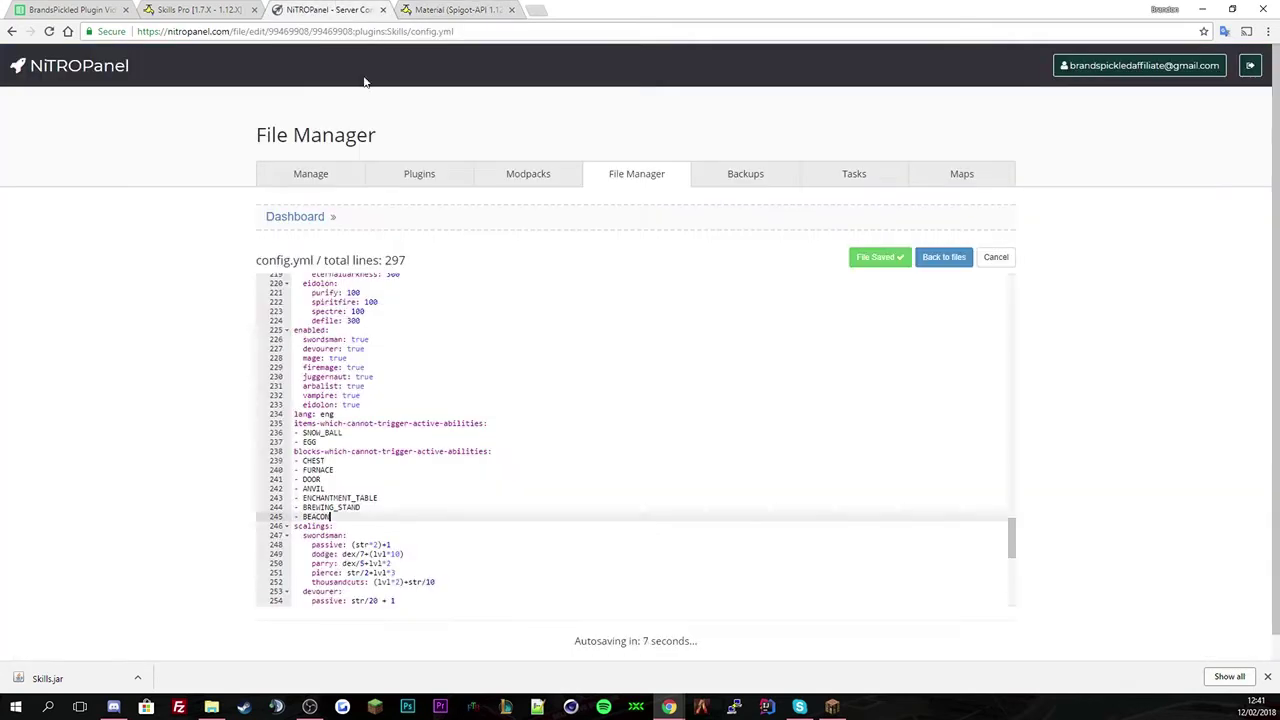
Step: Examine the scalings formulas for each skill, plus the levelRequirementEquation and show-xp-in-chat settings at the end of config.yml
scroll(540, 418, "down", 1)
scroll(540, 418, "down", 3)
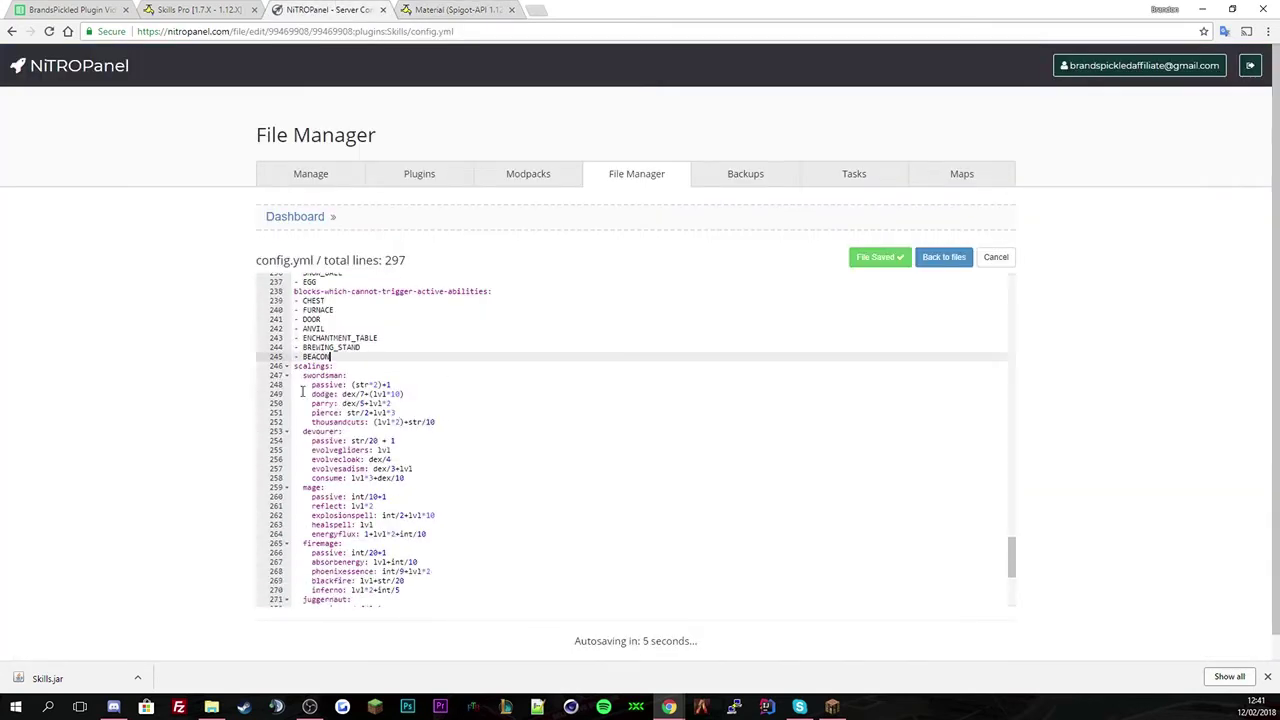
scroll(380, 408, "down", 1)
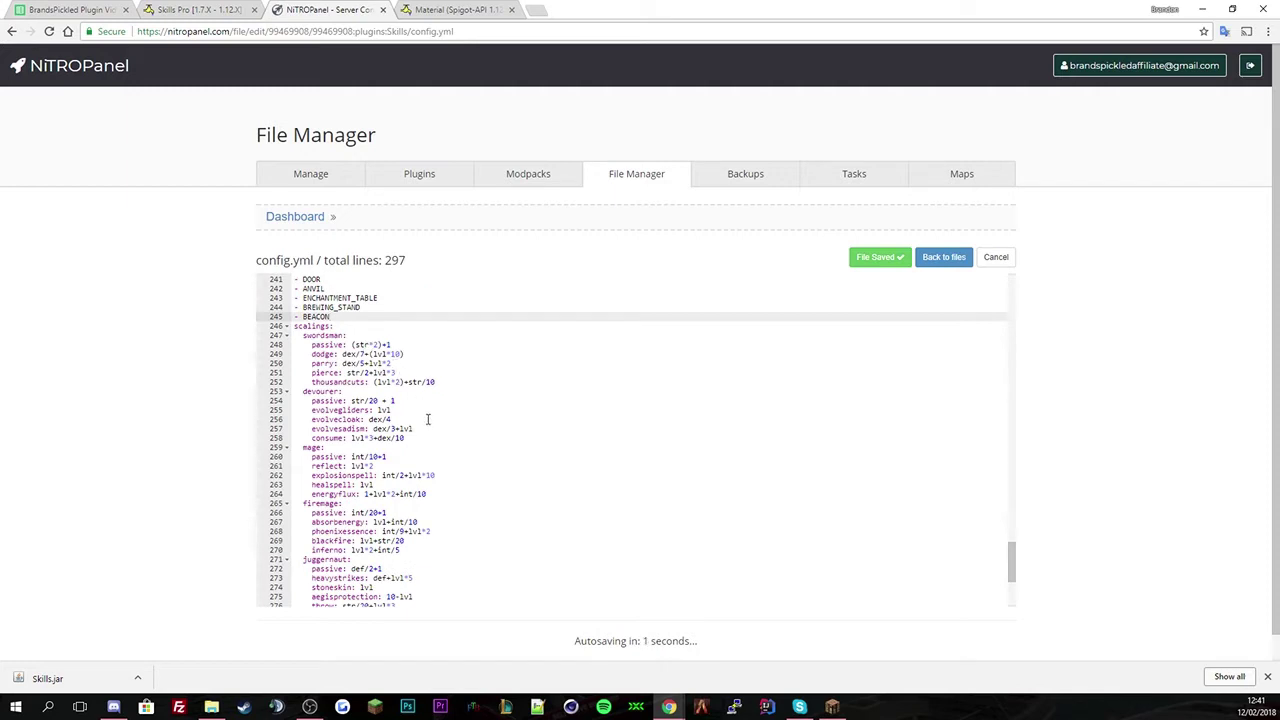
scroll(427, 418, "down", 5)
scroll(417, 415, "down", 1)
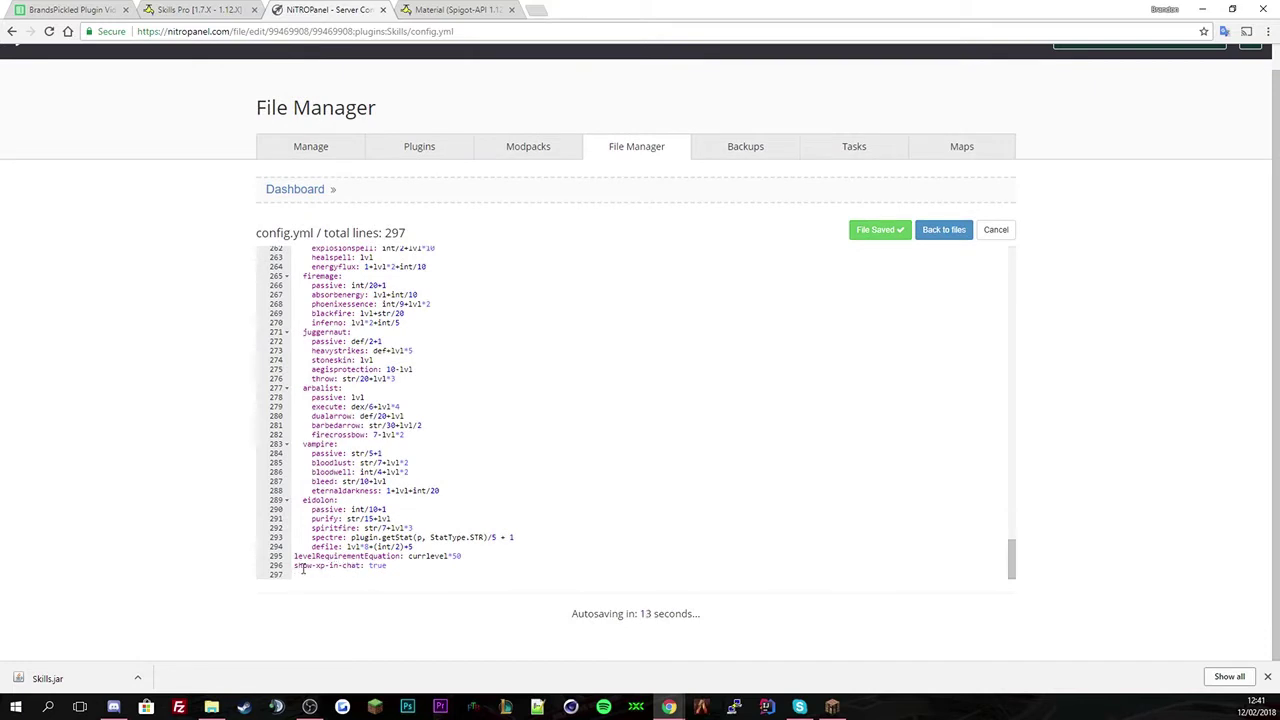
left_click_drag(296, 566, 325, 566)
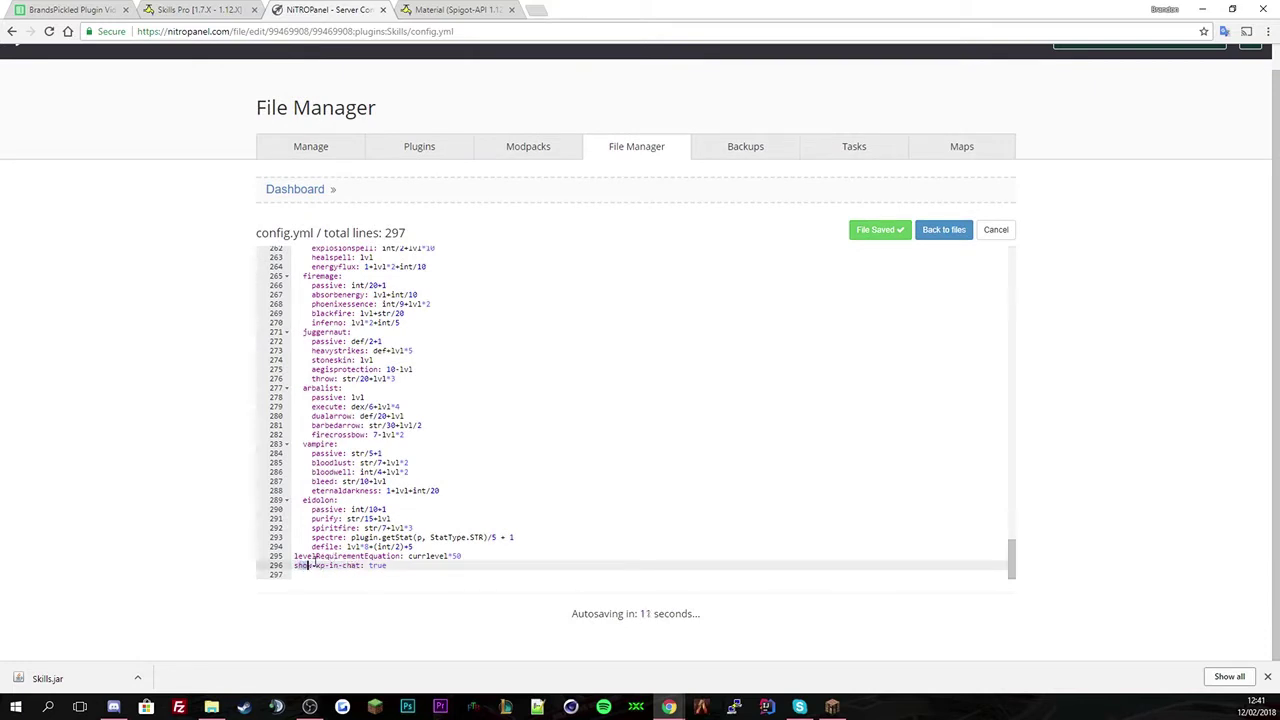
left_click(308, 556)
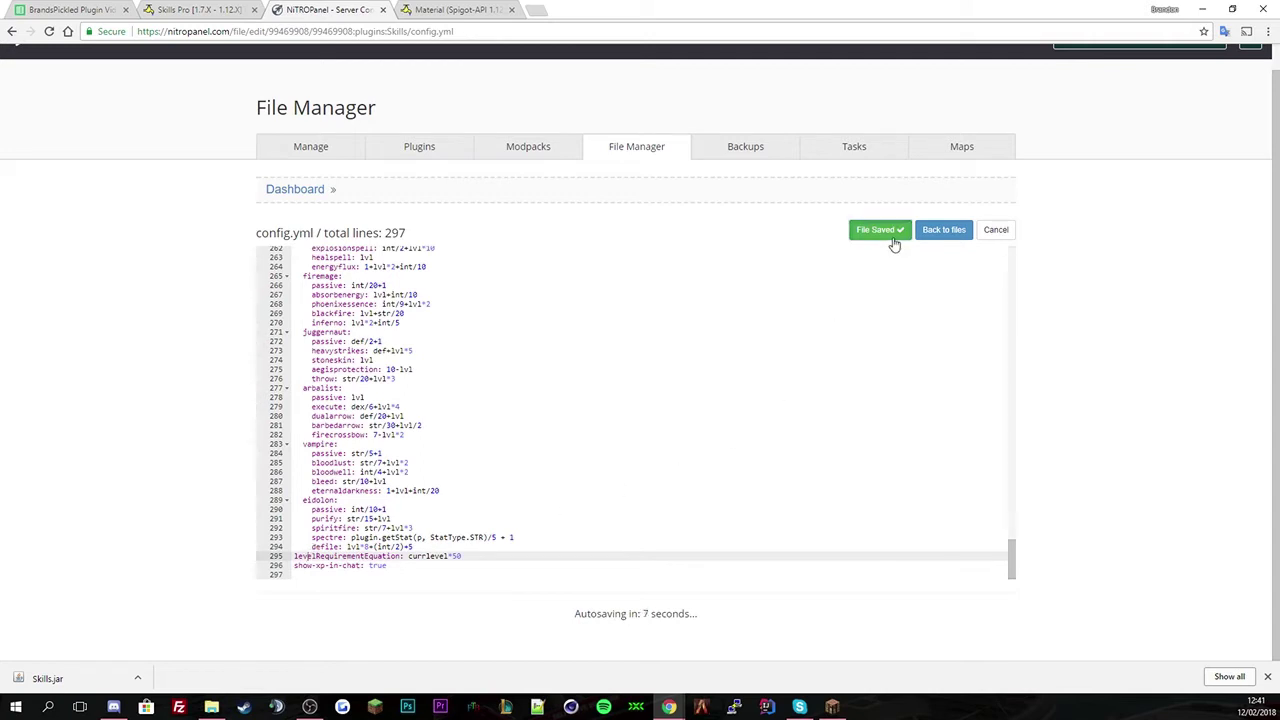
Step: Leave config.yml and open eng.yml from the Skills plugin's lang folder for editing
left_click(940, 230)
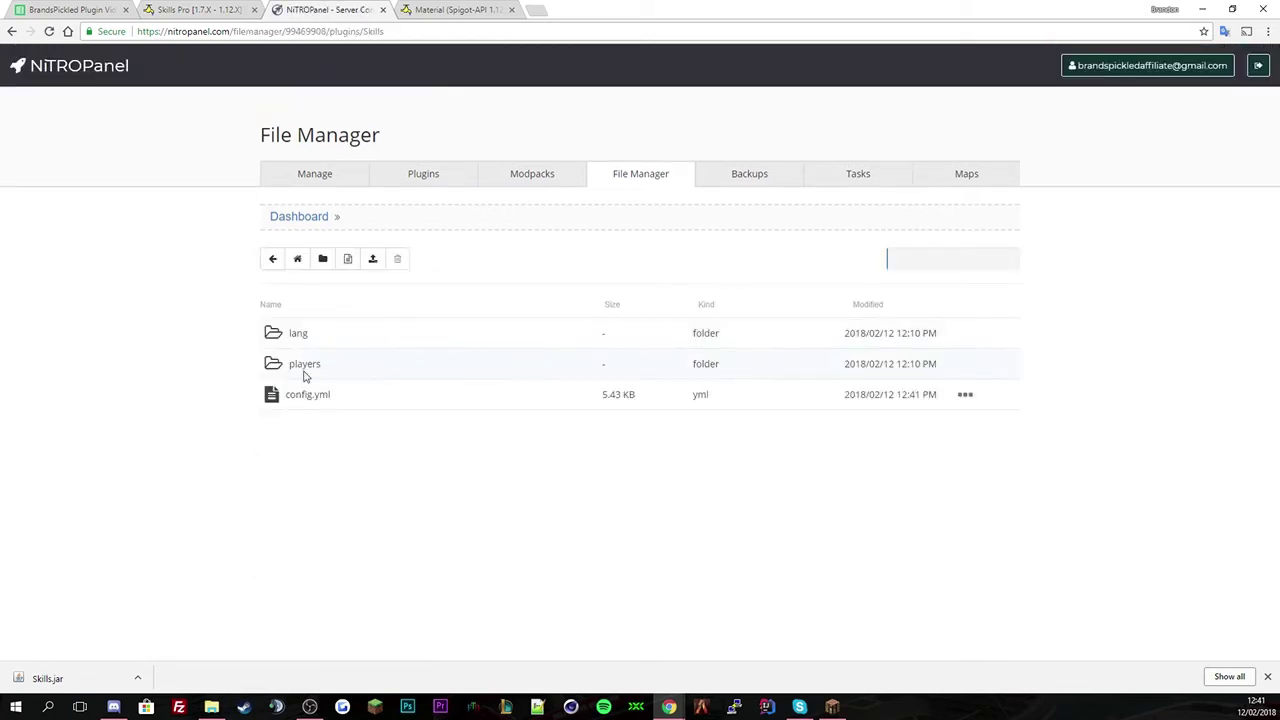
left_click(293, 335)
right_click(368, 342)
left_click(408, 358)
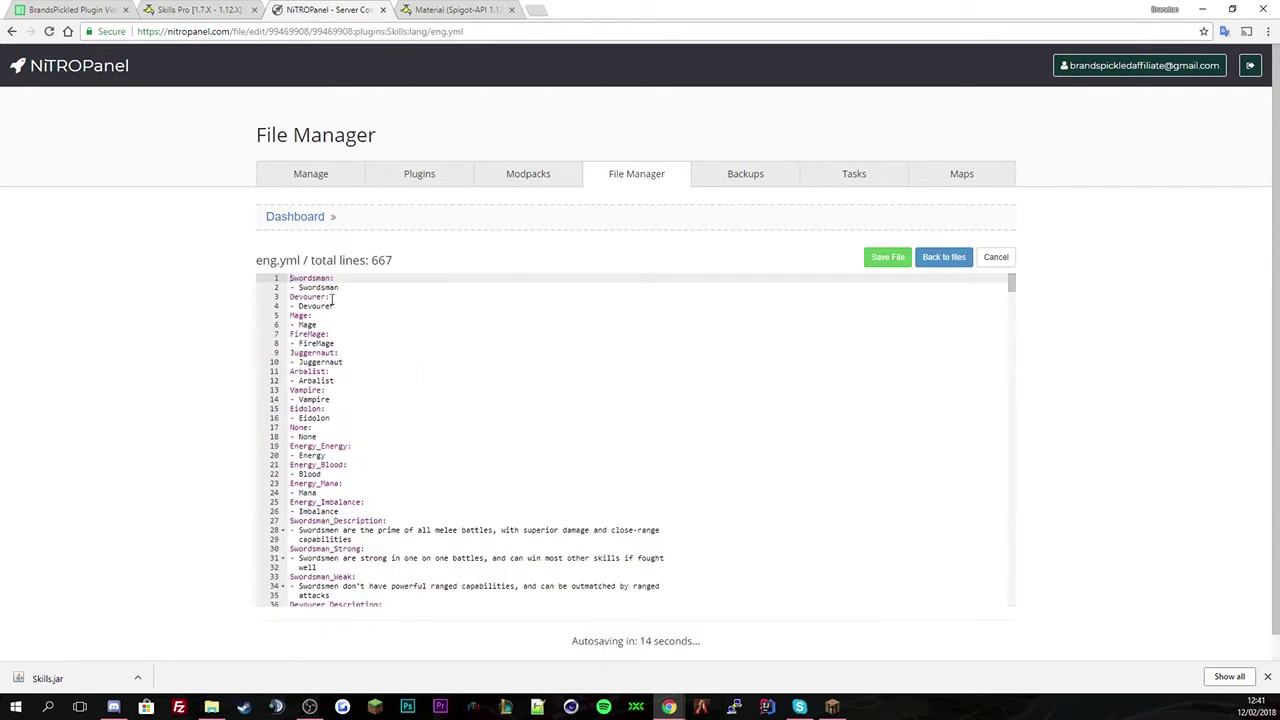
Step: Change the Swordsman skill's display name in eng.yml to John Snow
left_click(313, 287)
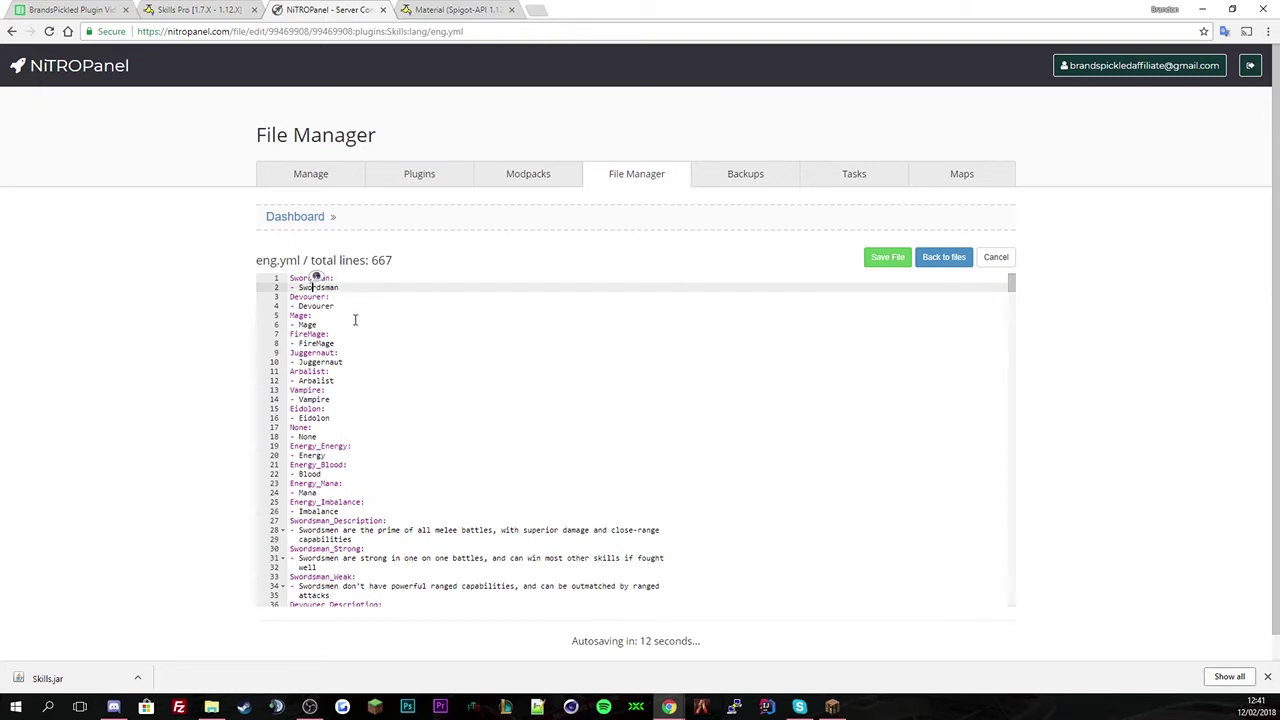
left_click(312, 296)
left_click(331, 328)
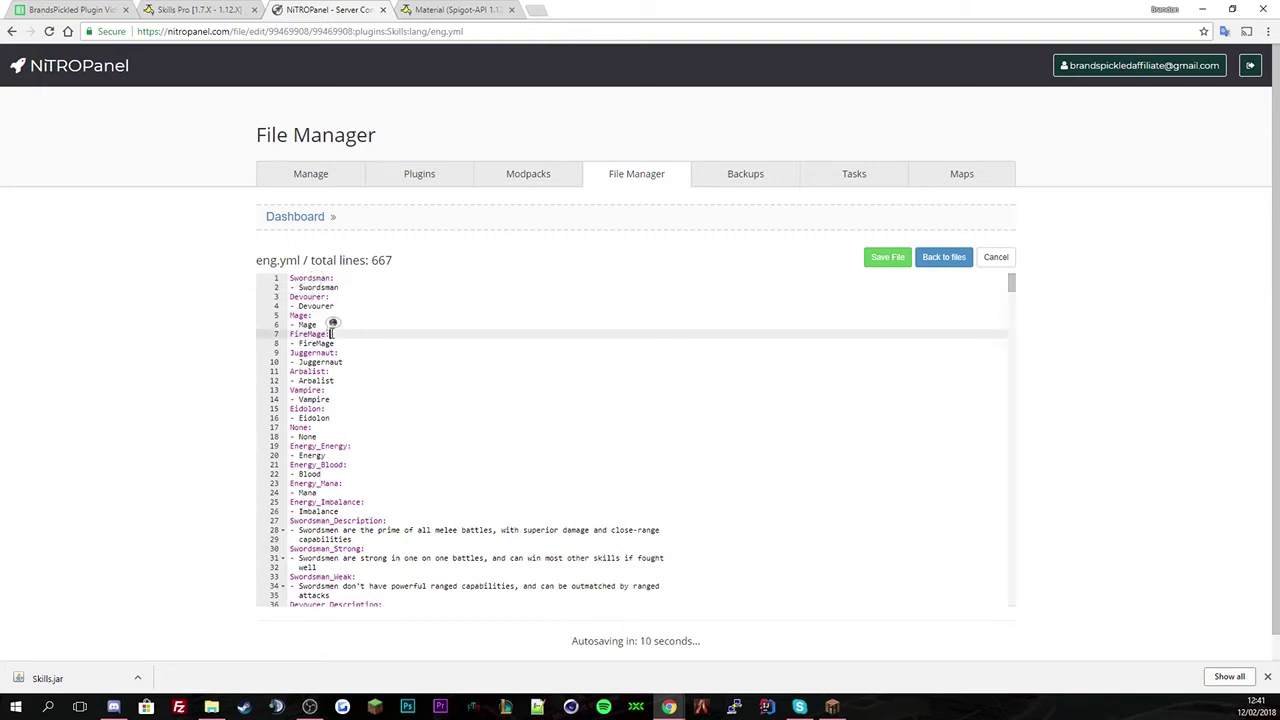
double_click(307, 288)
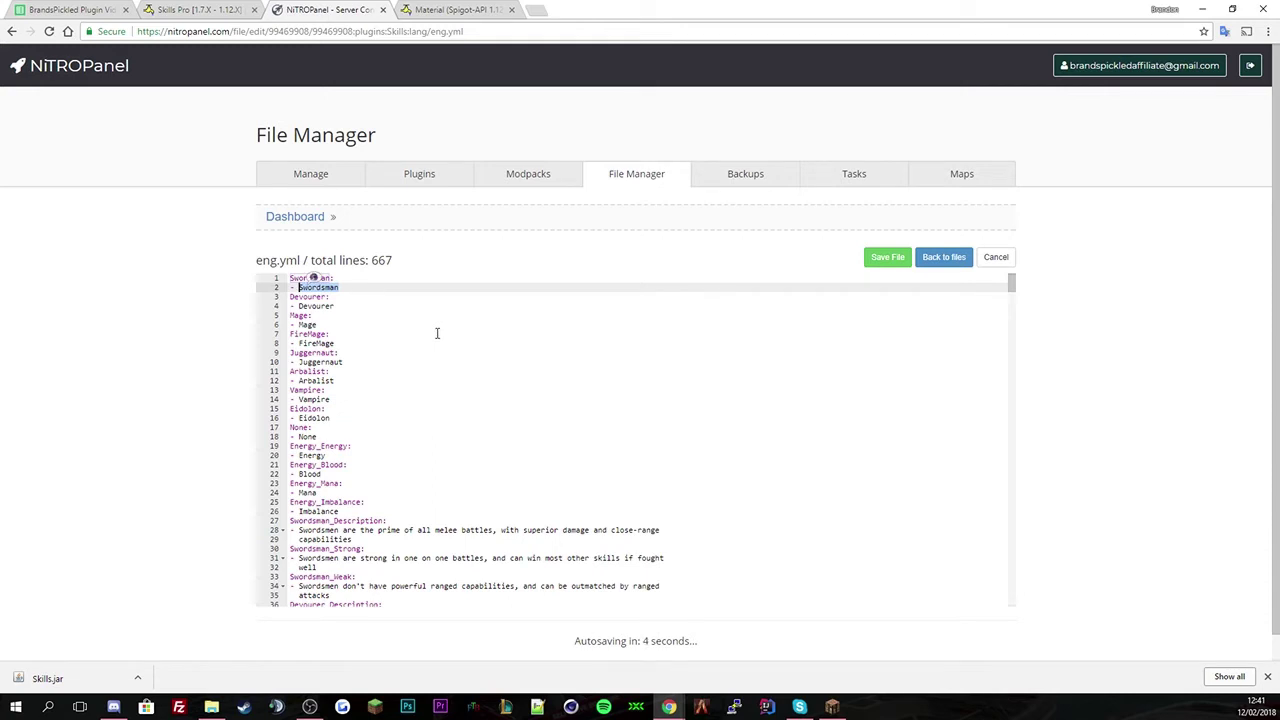
type("John Snow")
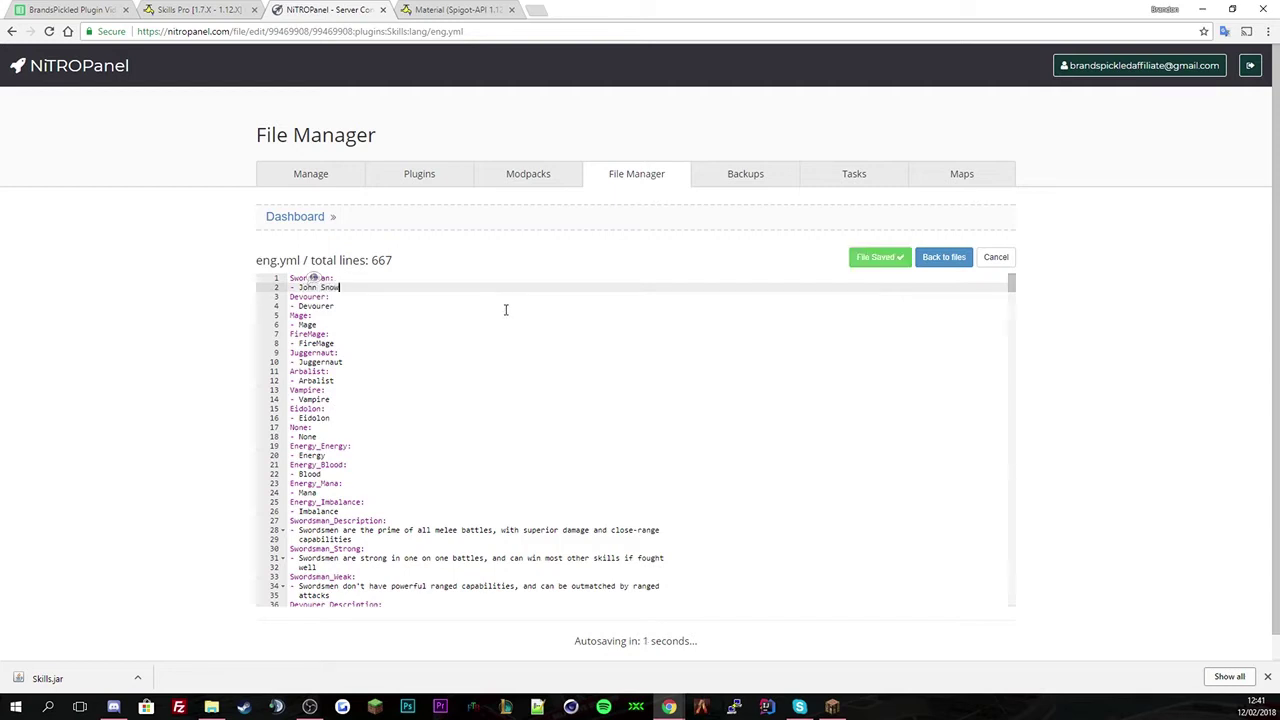
Step: Review the energy names, skill descriptions, command messages and party messages in eng.yml, including the Party_Required text
double_click(316, 455)
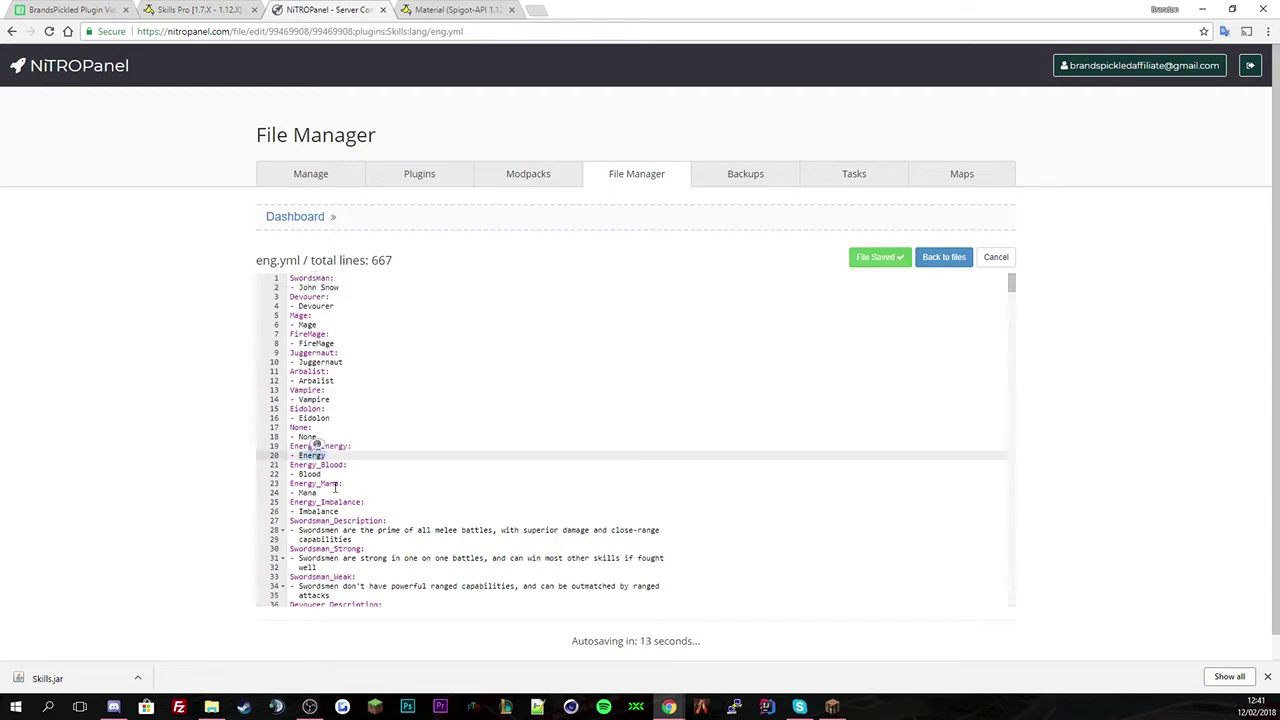
scroll(375, 375, "down", 1)
scroll(389, 387, "down", 2)
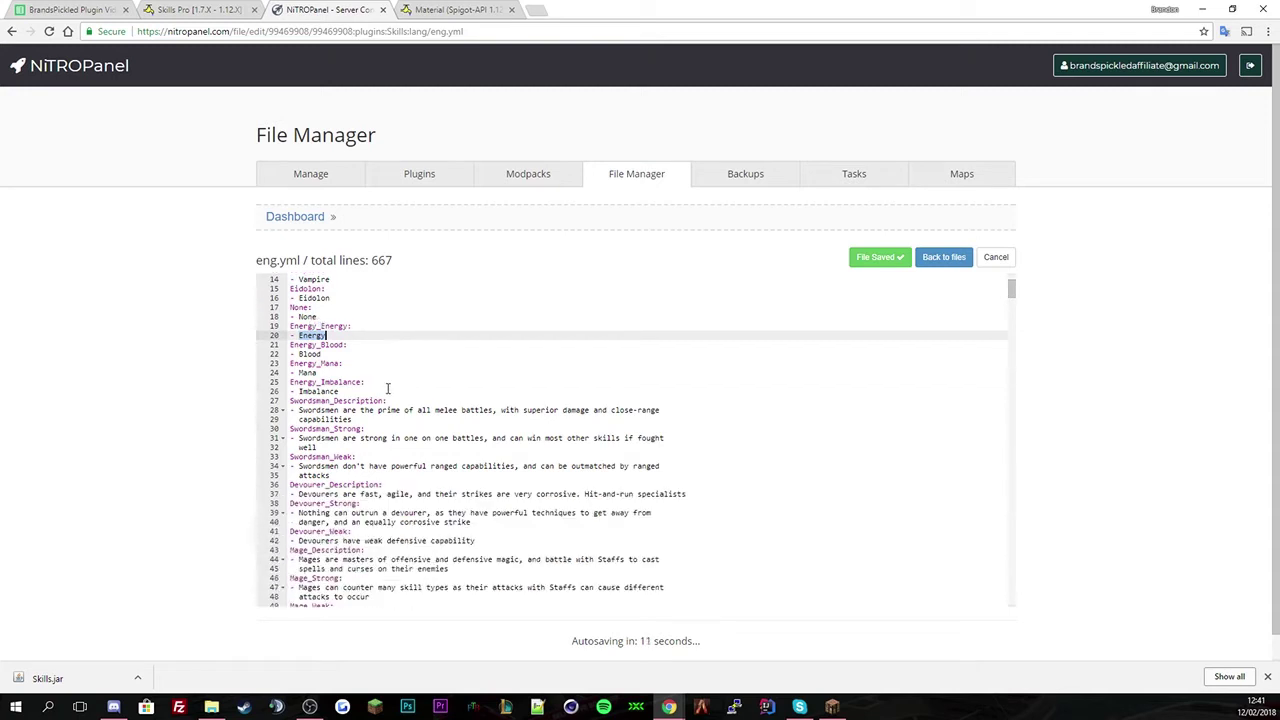
scroll(359, 371, "down", 2)
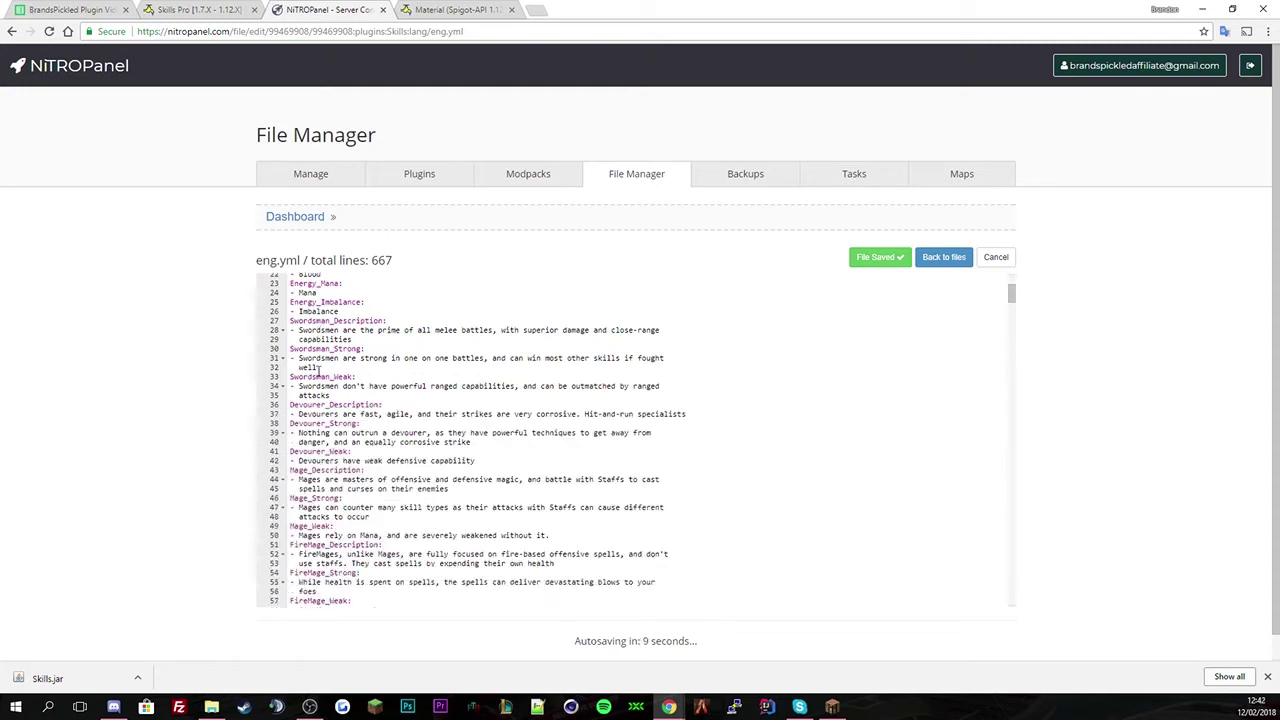
scroll(341, 303, "down", 6)
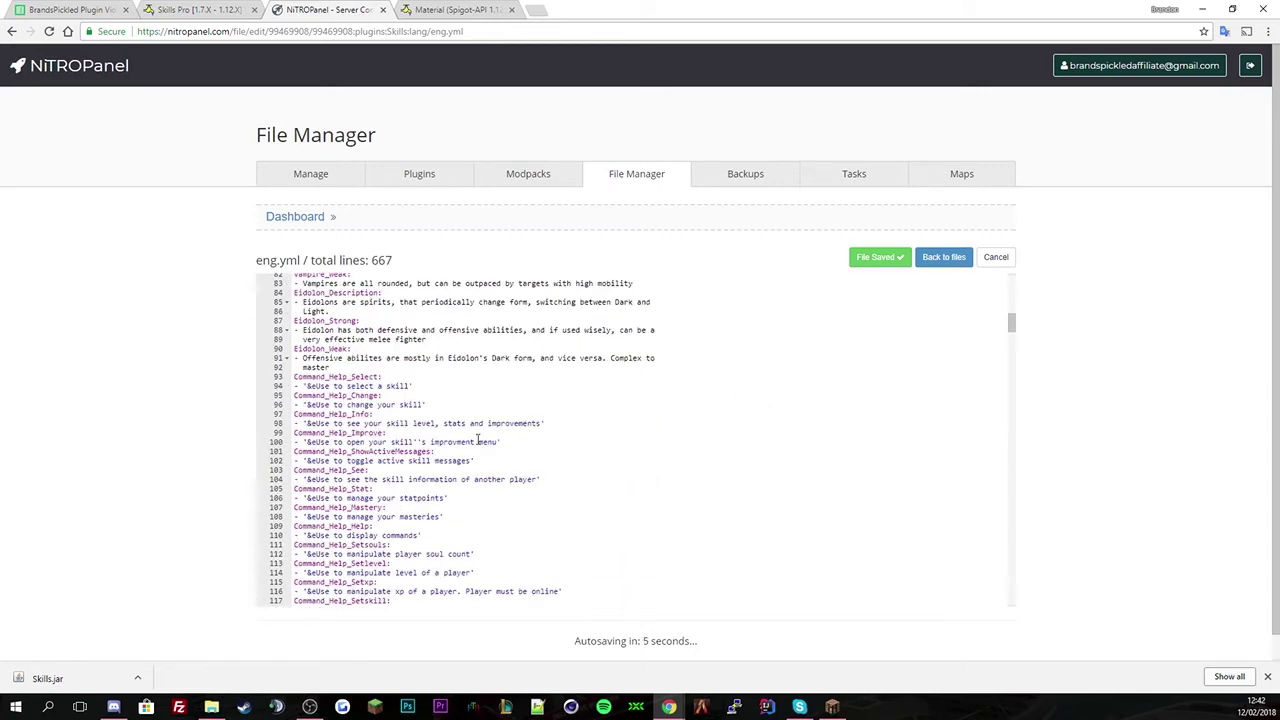
scroll(376, 400, "down", 9)
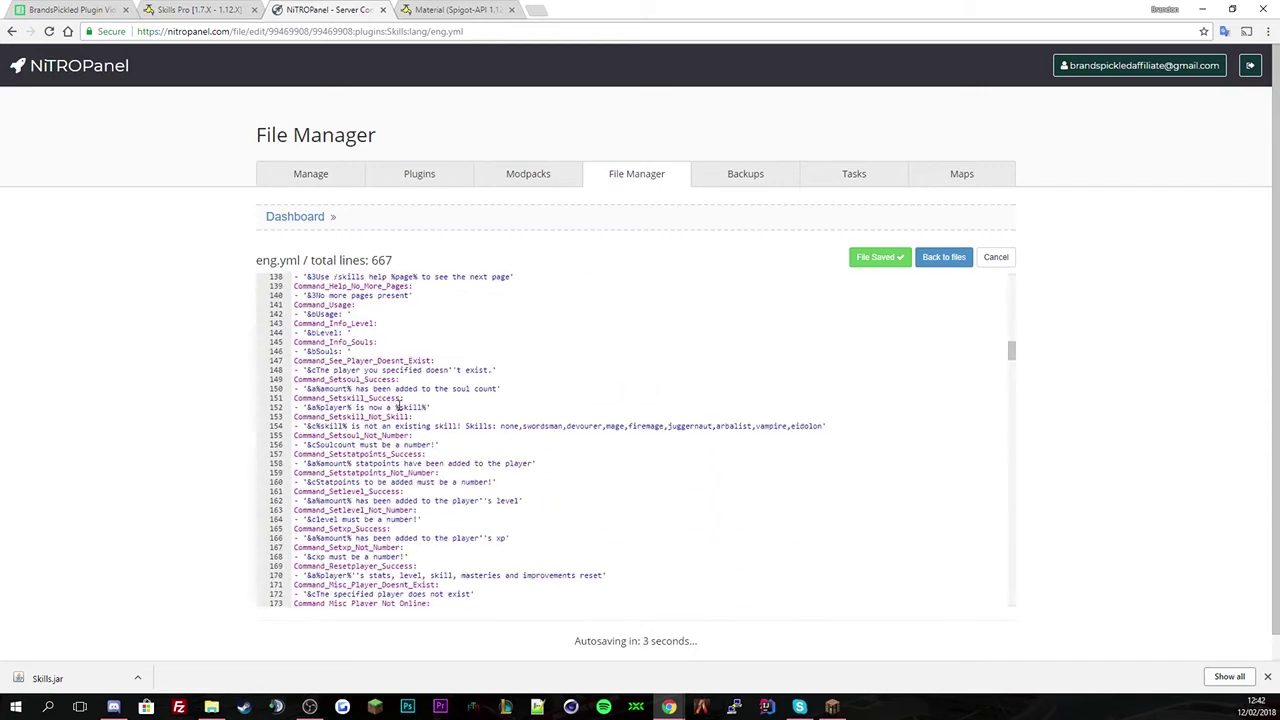
scroll(402, 401, "down", 4)
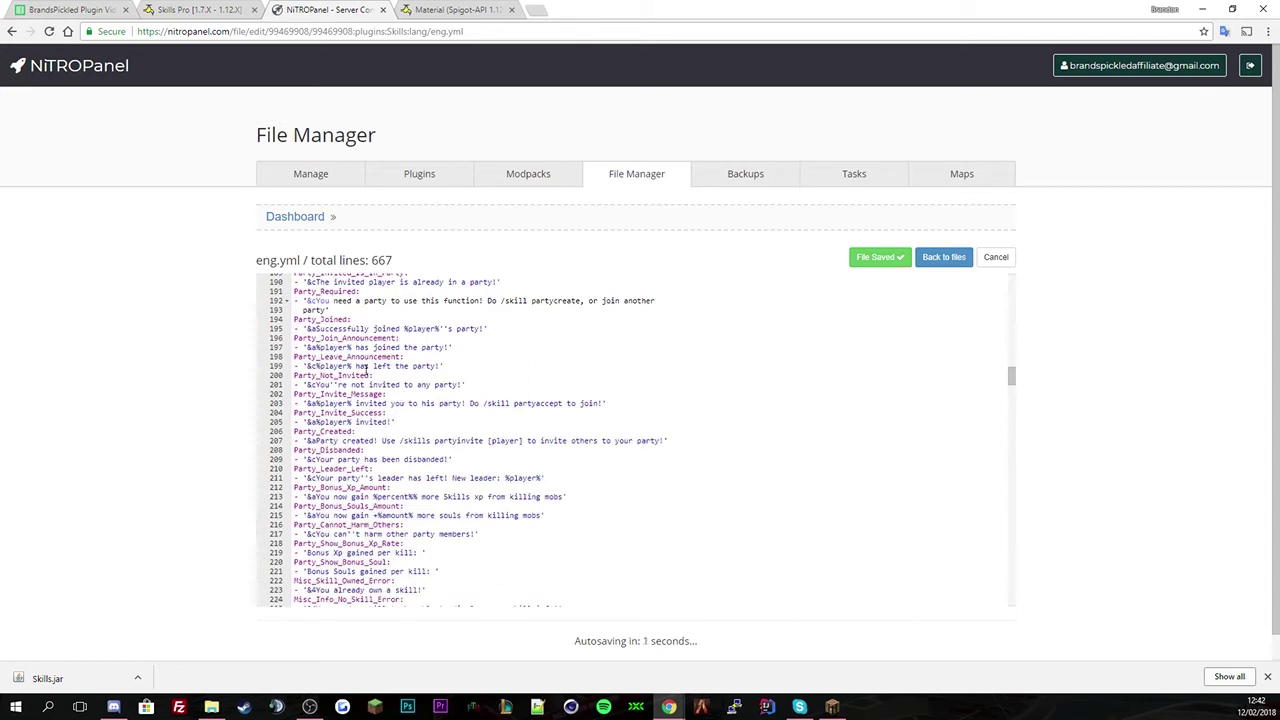
left_click(313, 334)
double_click(320, 302)
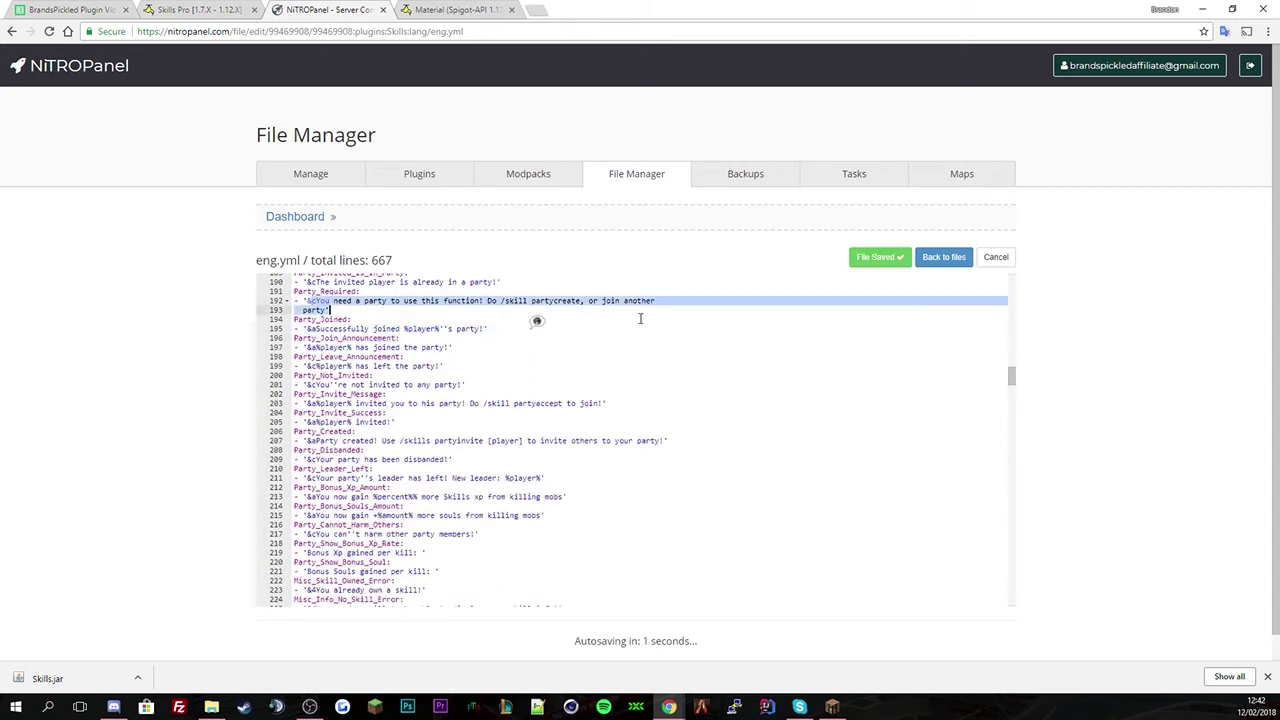
Step: Leave eng.yml and open the player data file from the Skills plugin's players folder for editing
left_click(761, 352)
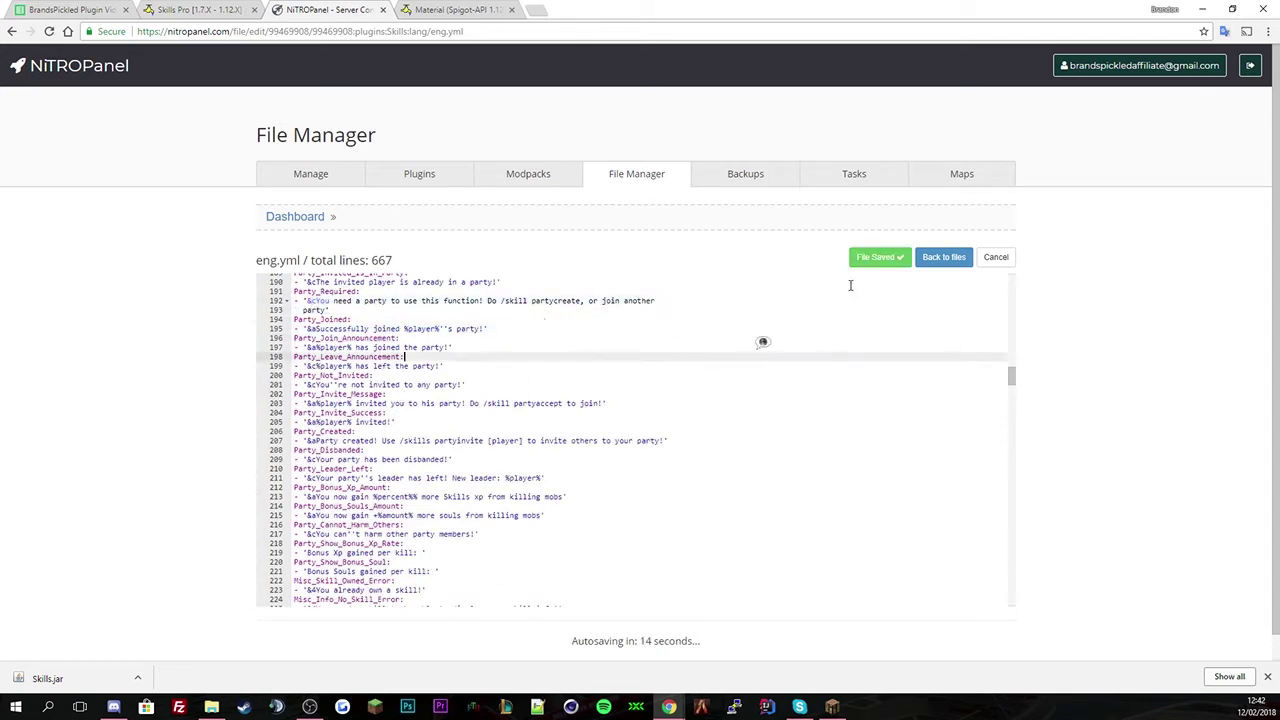
left_click(937, 260)
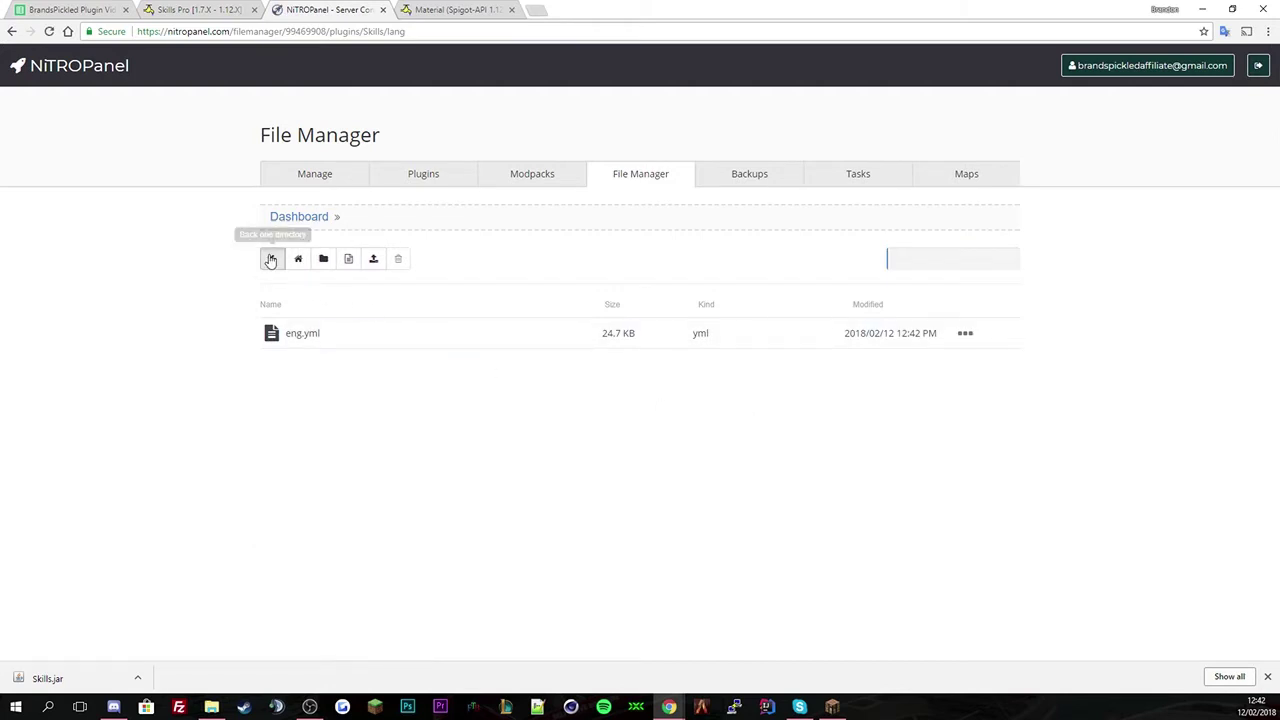
left_click(272, 258)
right_click(386, 398)
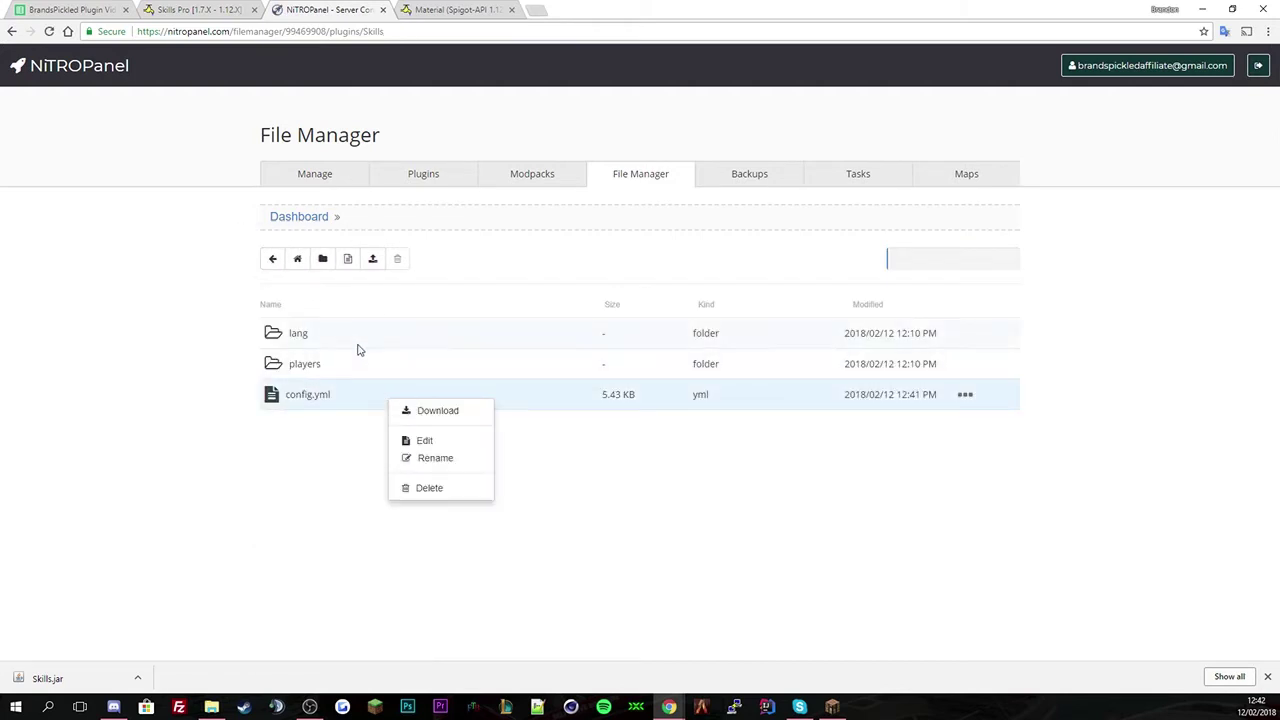
left_click(302, 365)
right_click(423, 330)
left_click(483, 368)
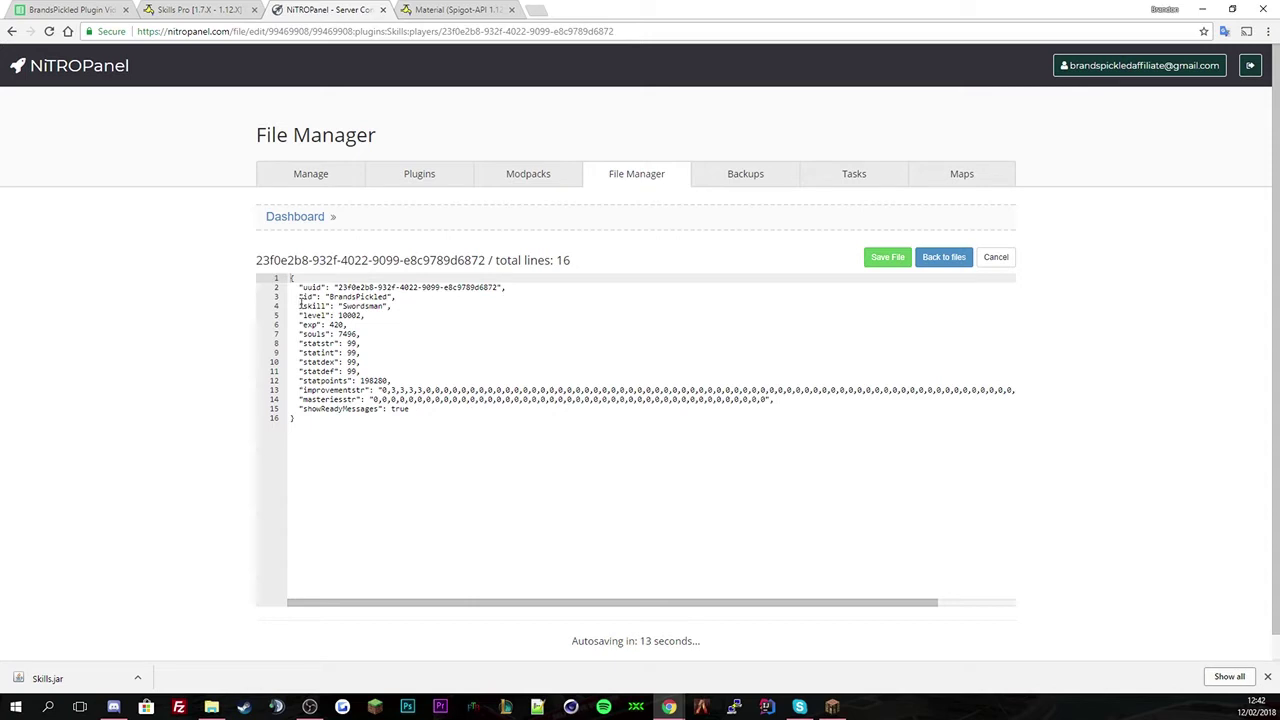
Step: Examine the player file's id, skill, level, exp, souls and statpoints entries
double_click(361, 296)
left_click(375, 308)
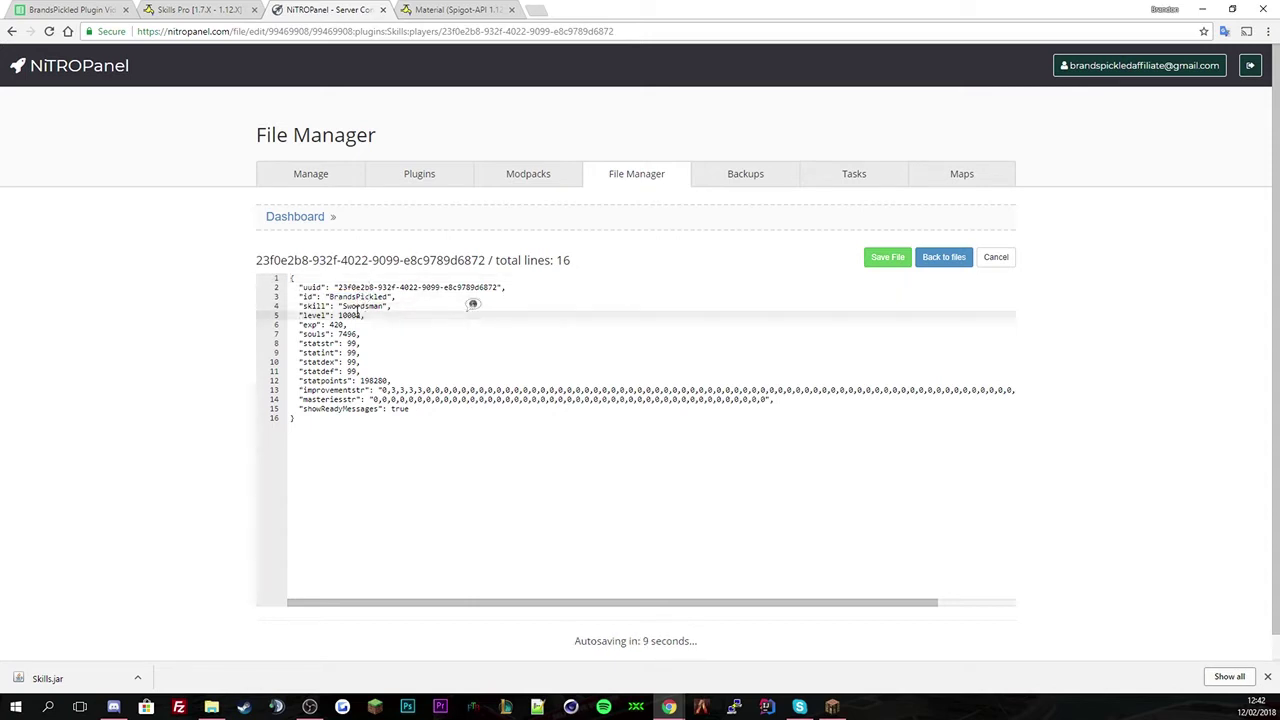
double_click(362, 306)
left_click(348, 316)
left_click(340, 334)
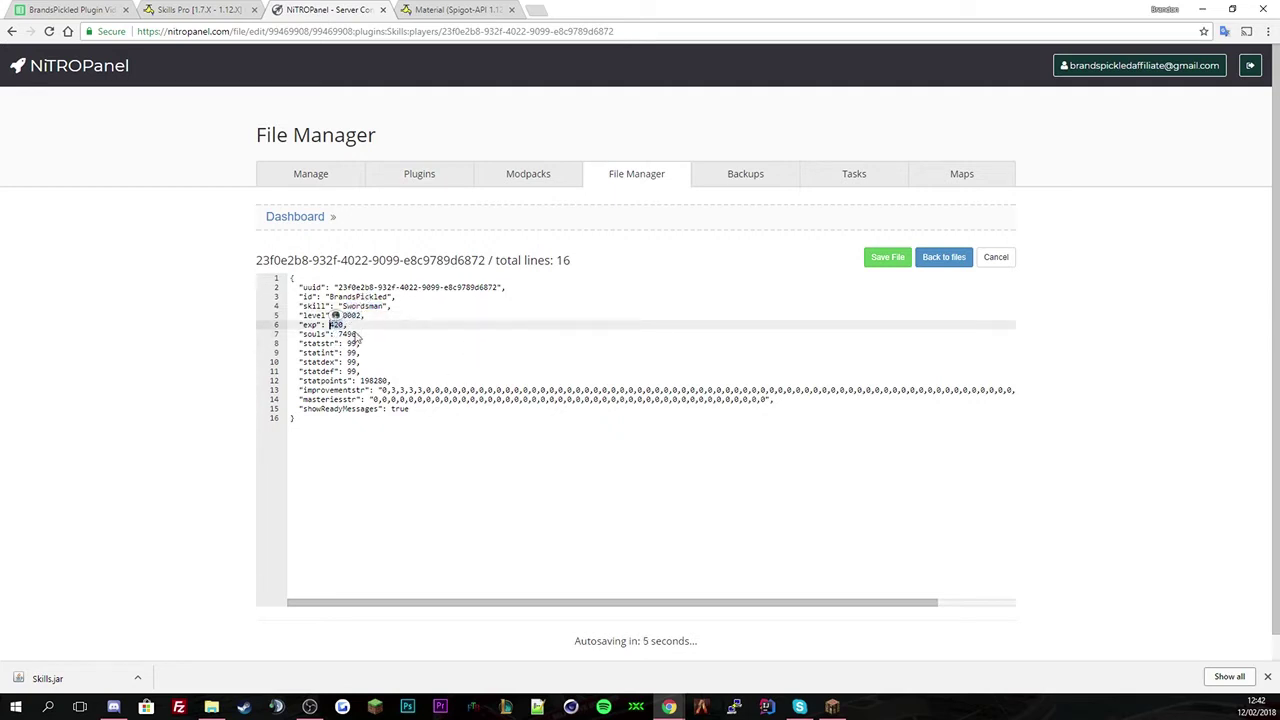
left_click(535, 343)
left_click(533, 334)
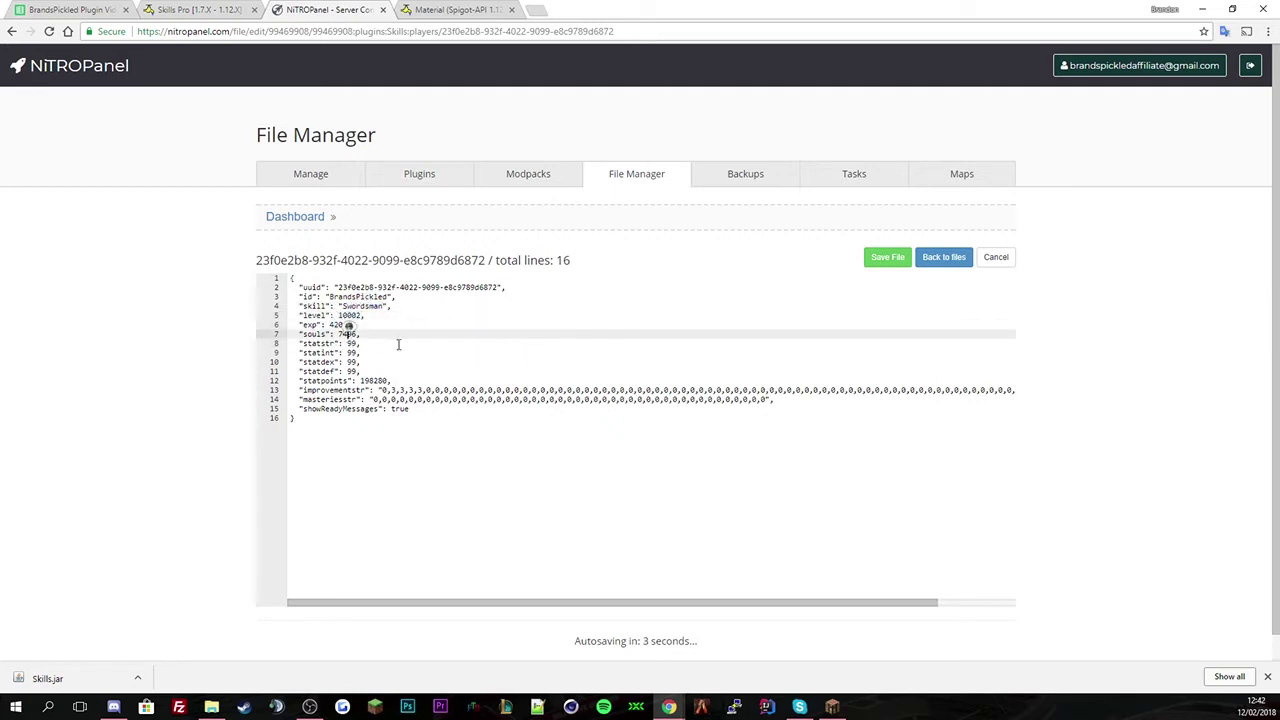
left_click(530, 320)
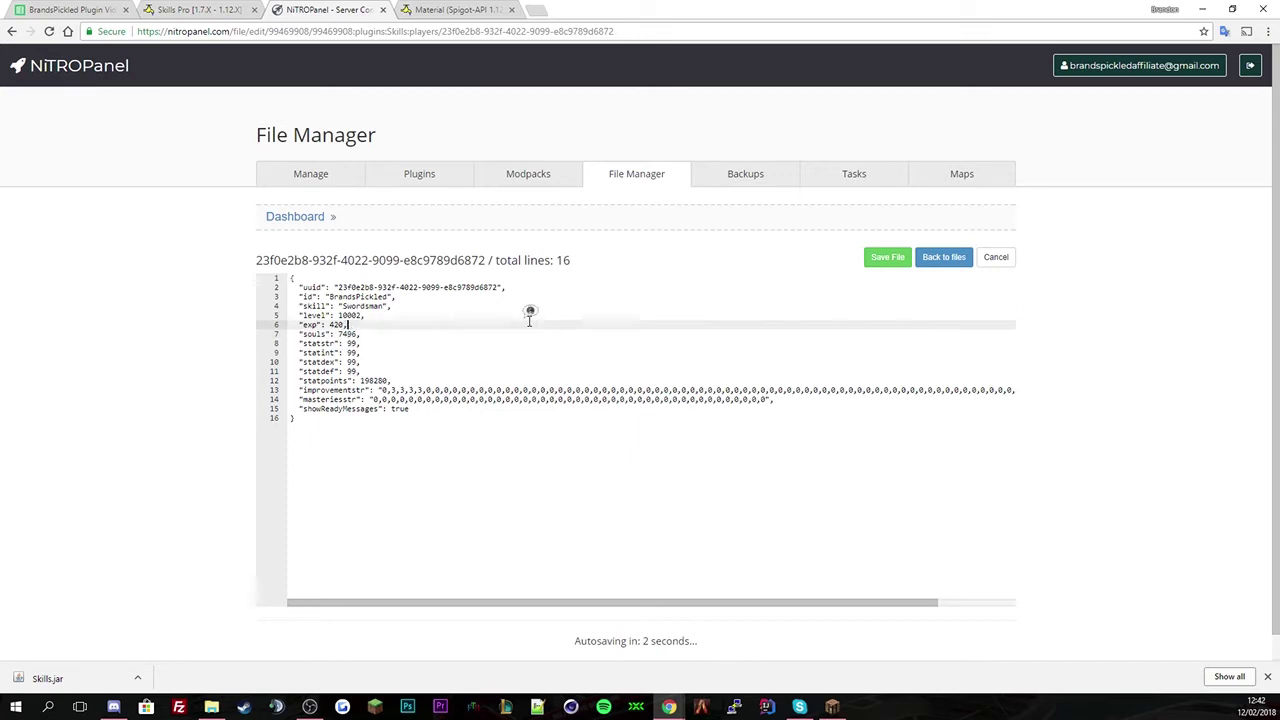
double_click(374, 380)
scroll(528, 374, "down", 1)
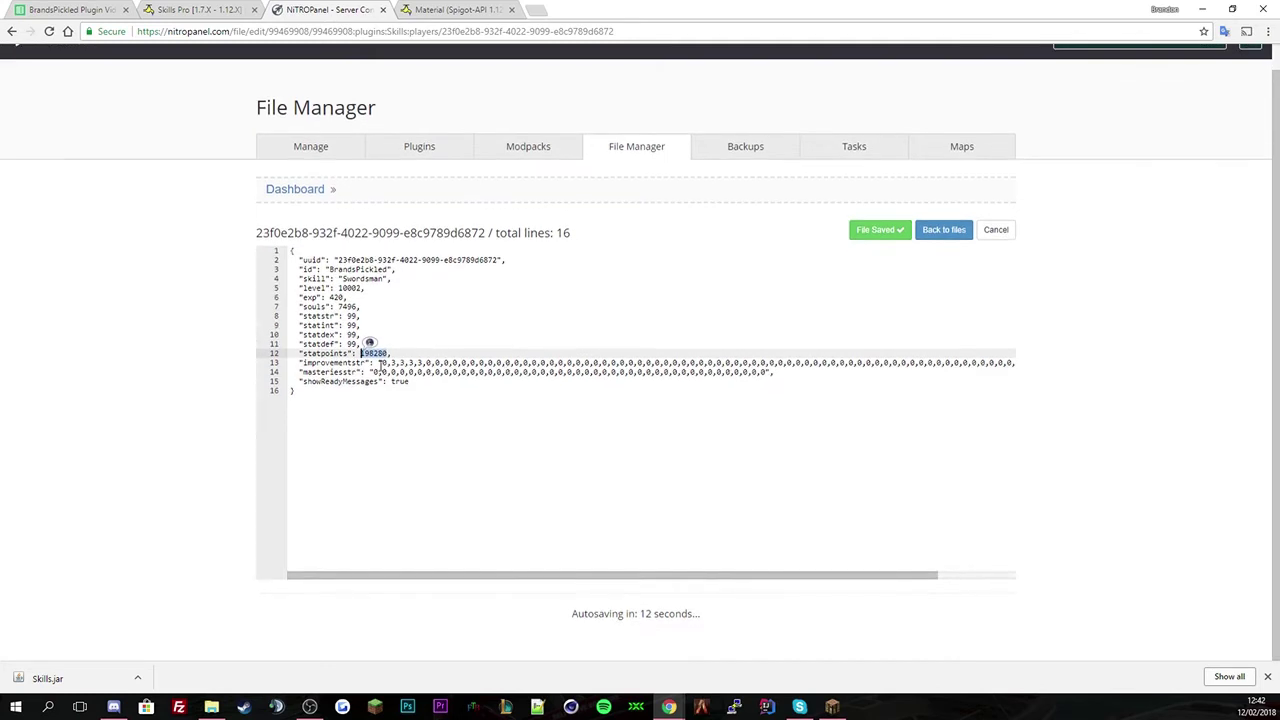
Step: Examine the full improvementstr and masteriesstr lines and the showReadyMessages setting, and return to the file list
left_click_drag(377, 361, 1006, 363)
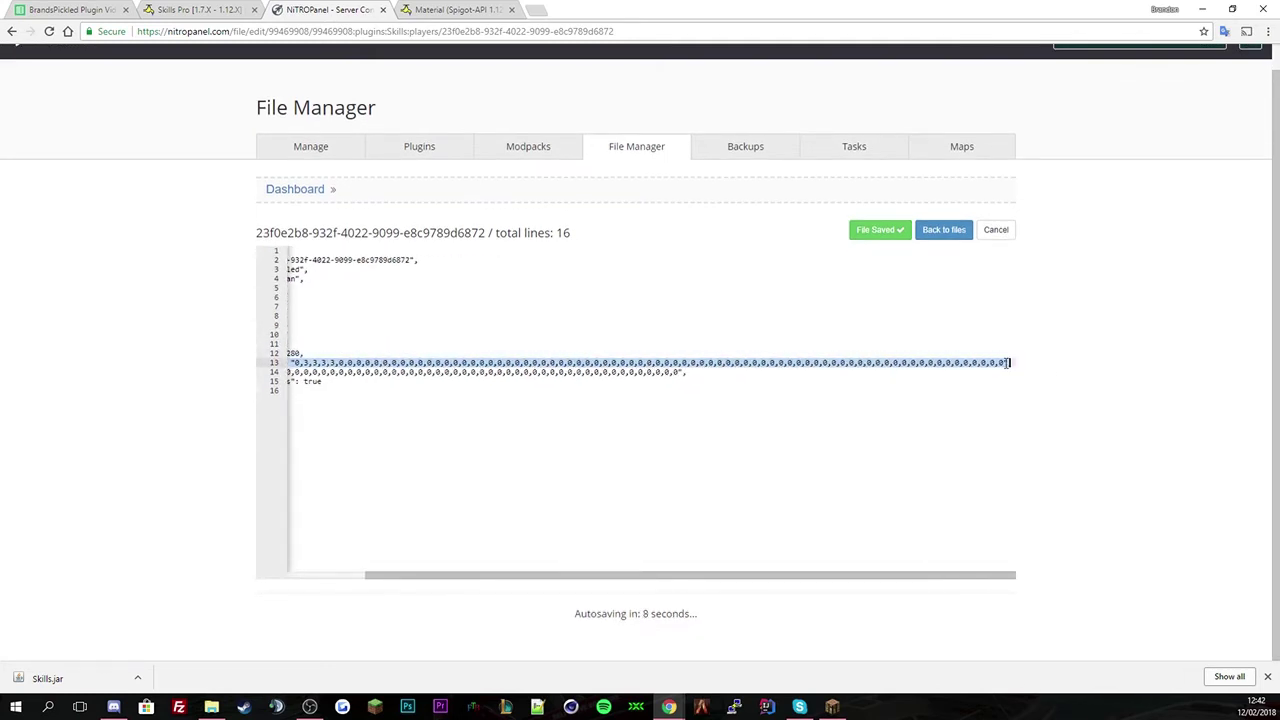
left_click_drag(440, 353, 318, 364)
key("shift+Right")
key("shift+Right")
key("shift+Right")
key("shift+Right")
key("shift+Right")
key("shift+Right")
key("shift+Right")
key("shift+Right")
key("shift+Right")
key("shift+Right")
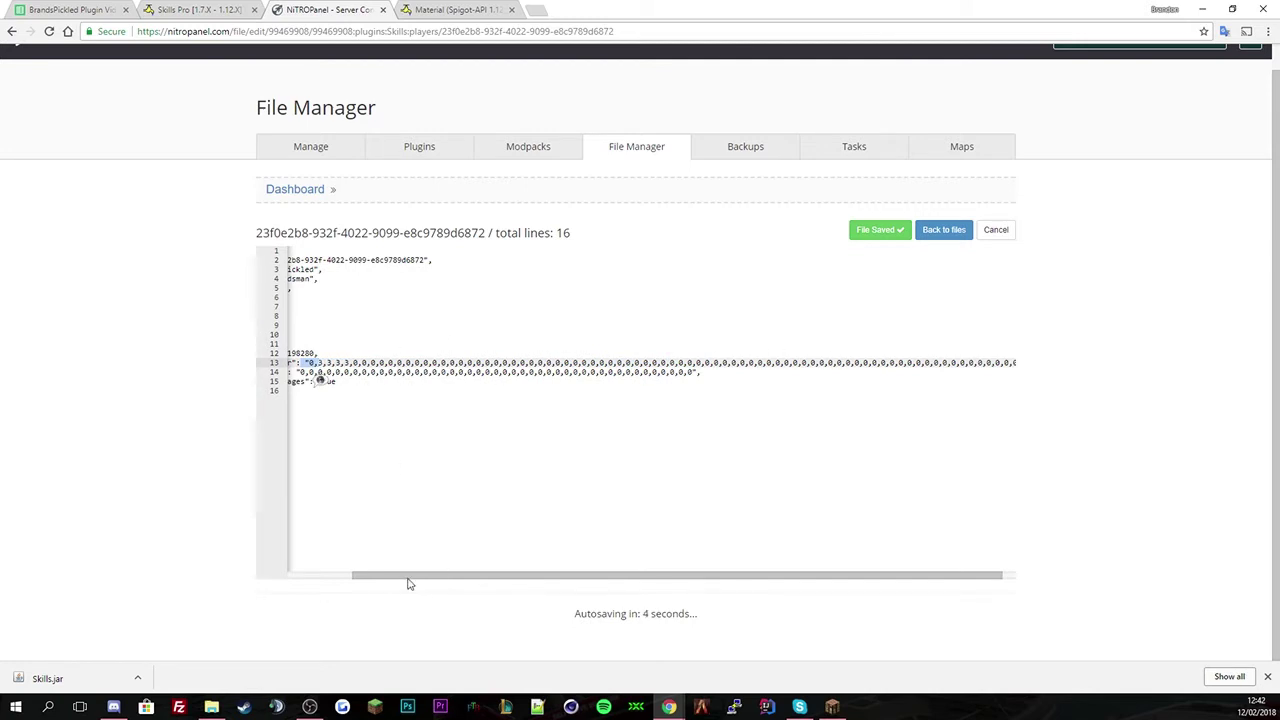
left_click_drag(406, 578, 323, 575)
left_click(709, 388, "shift")
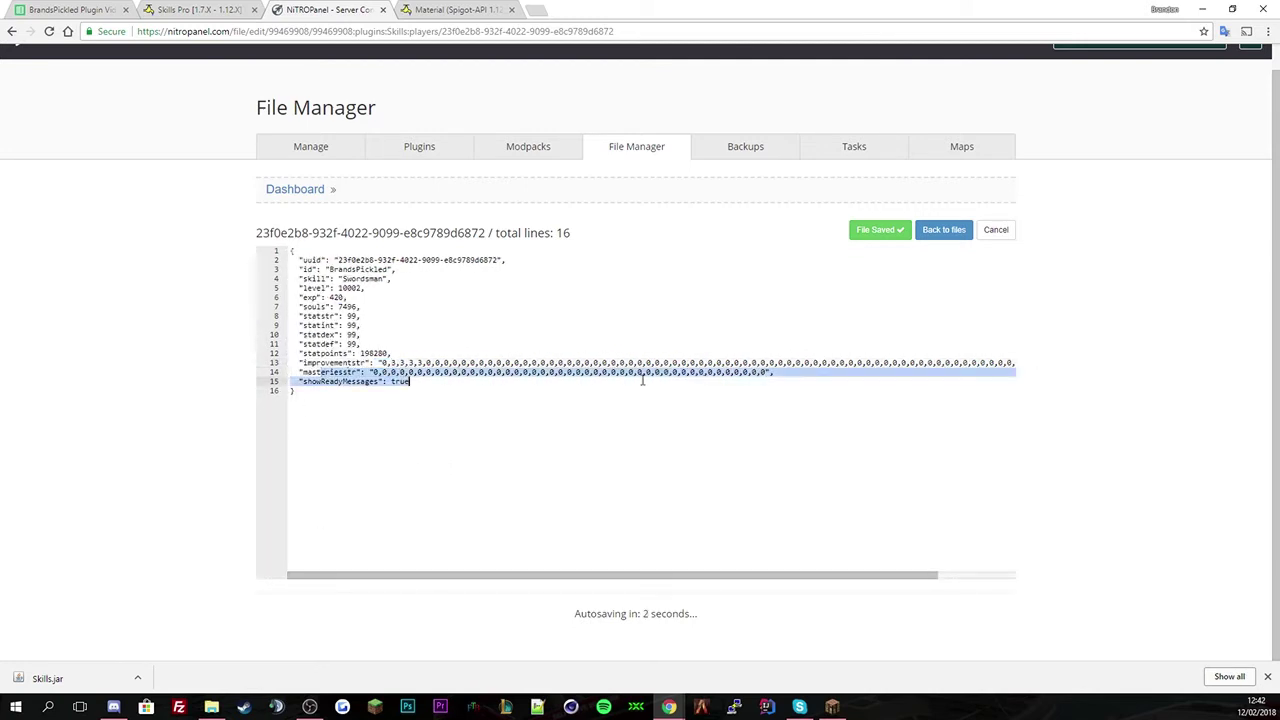
left_click(460, 393)
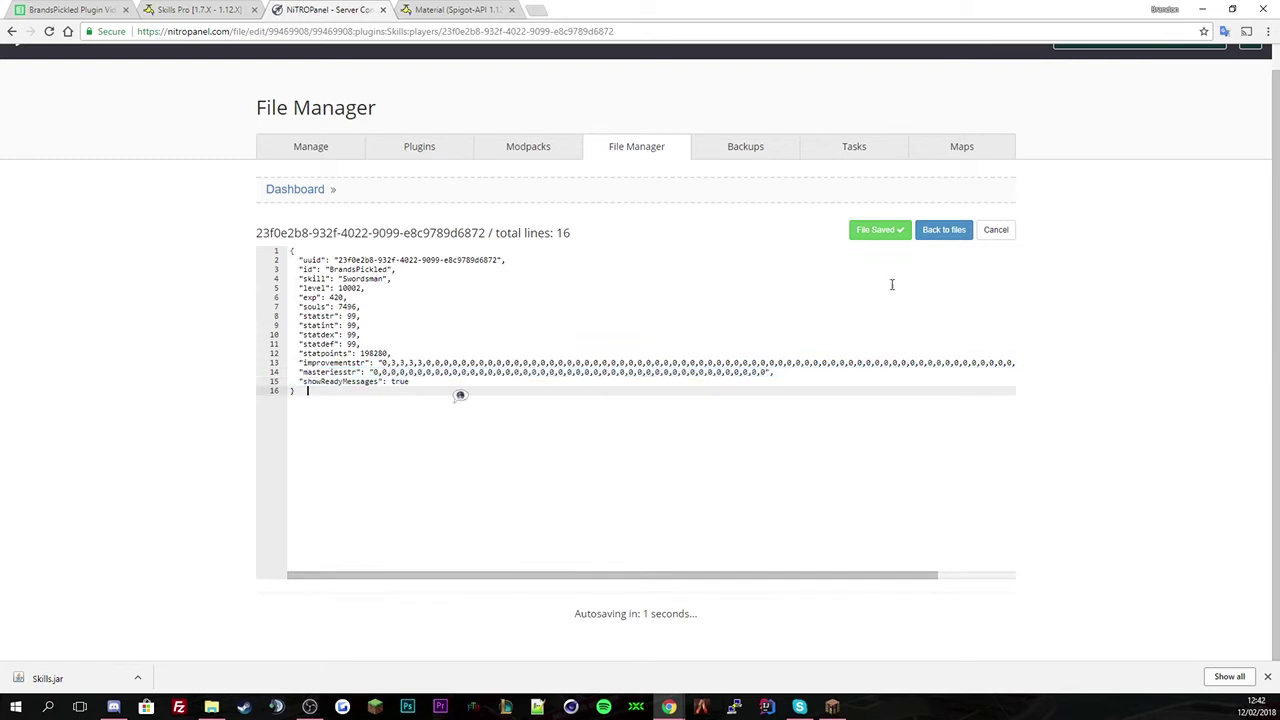
left_click(945, 238)
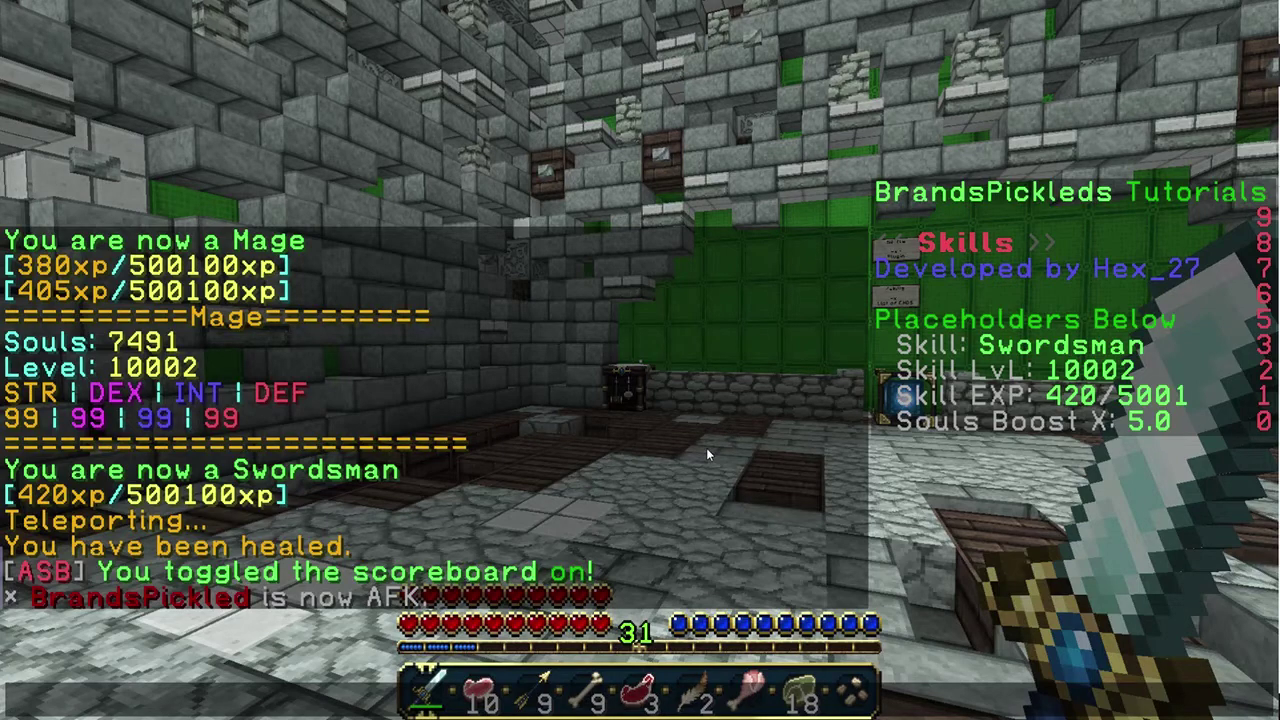
Step: Switch to Minecraft, open the Masteries menu with /skills mastery and fully upgrade the Logging mastery
type("/skills ma")
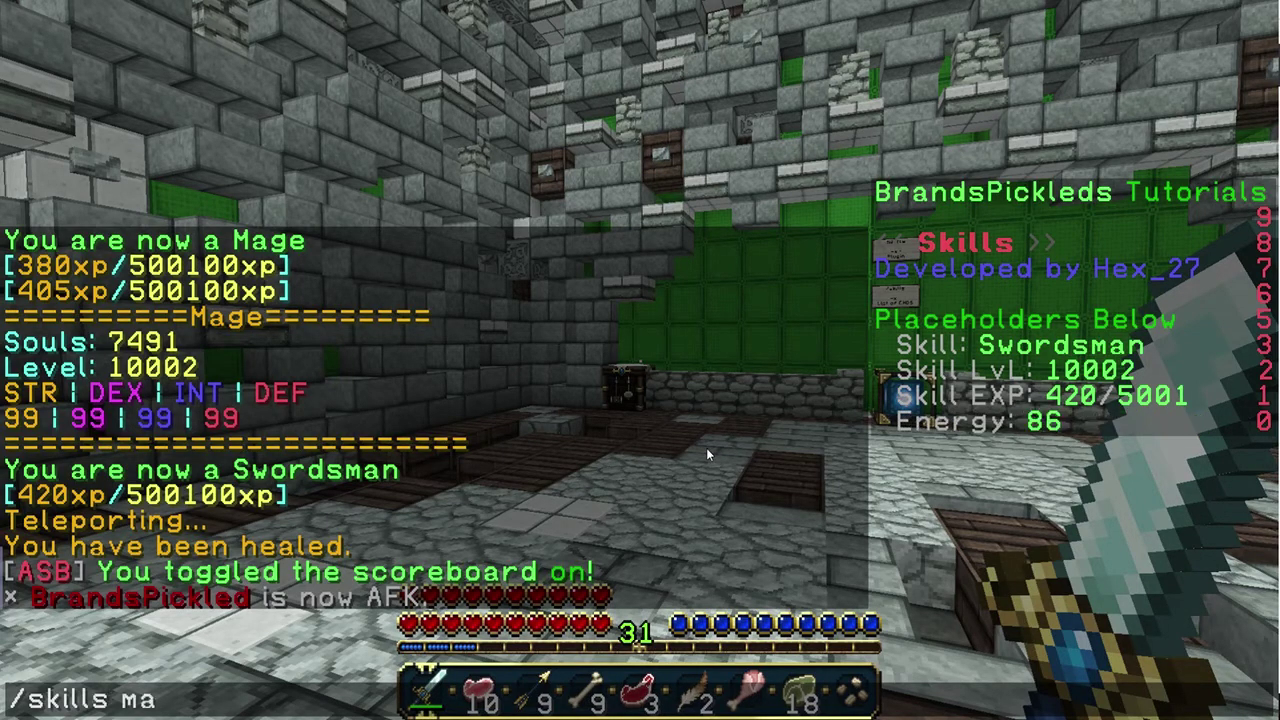
type("stery")
key("Return")
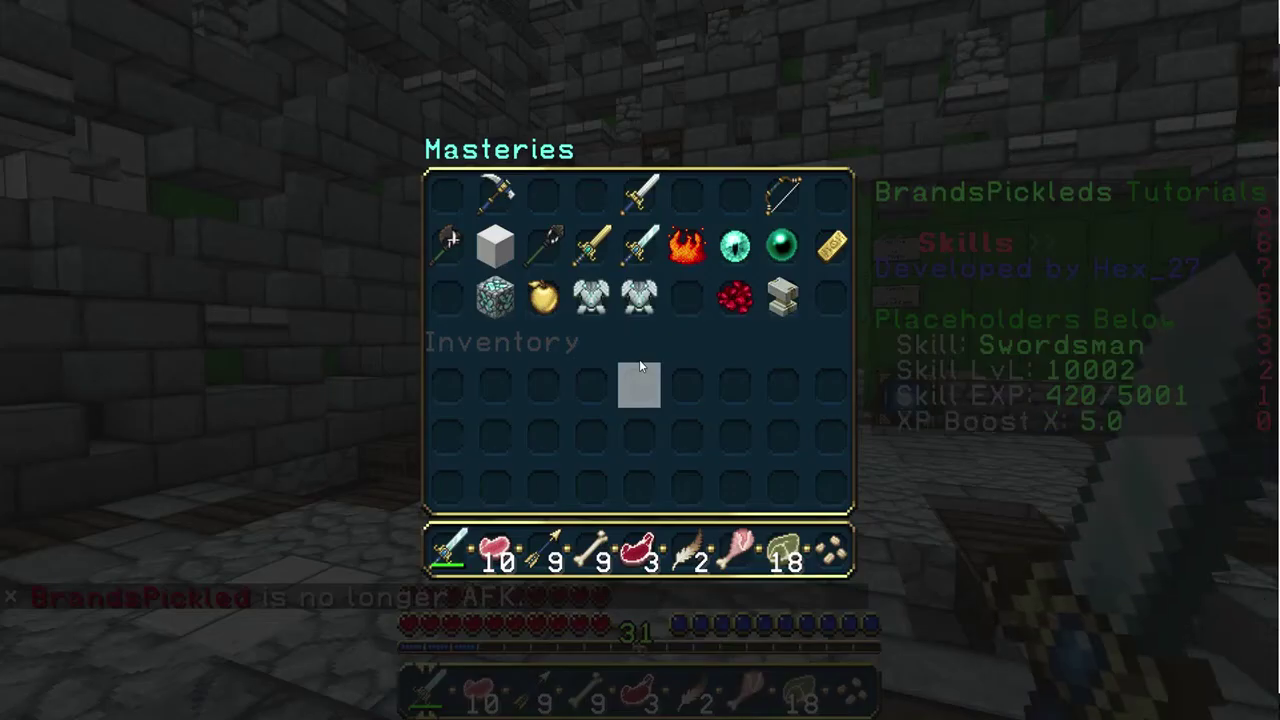
mouse_move(477, 250)
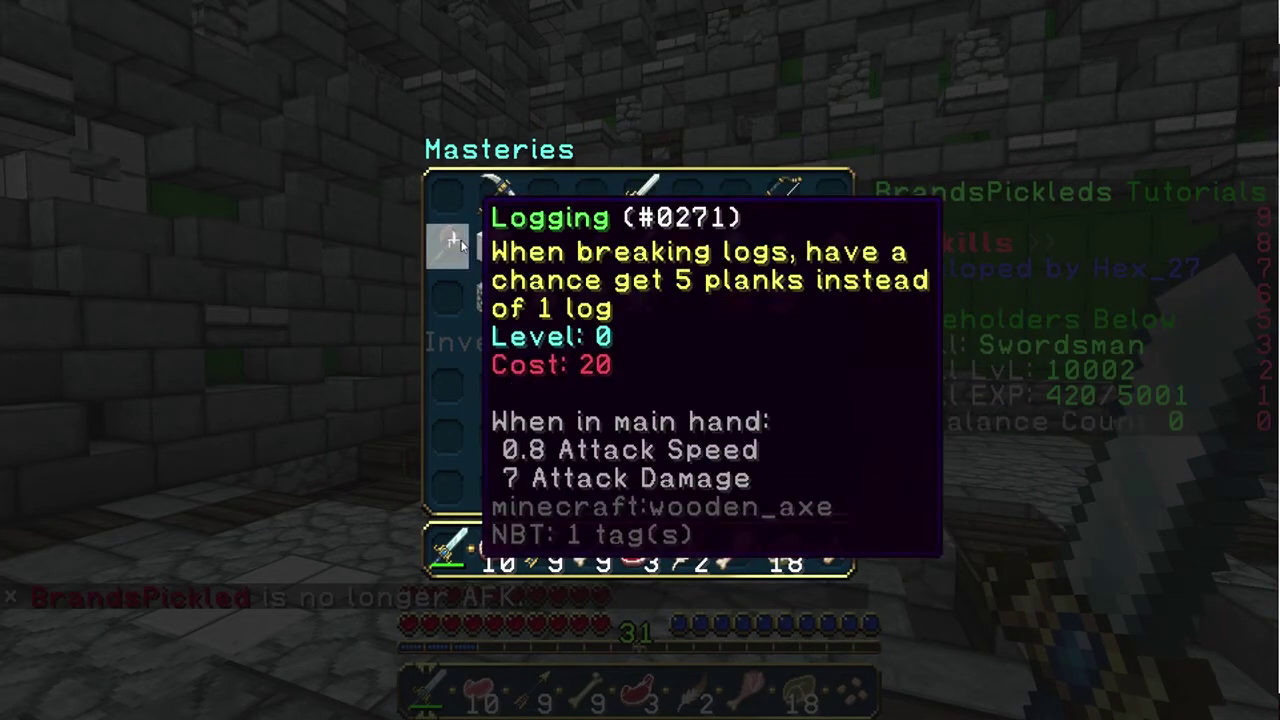
left_click(455, 243)
left_click(455, 243)
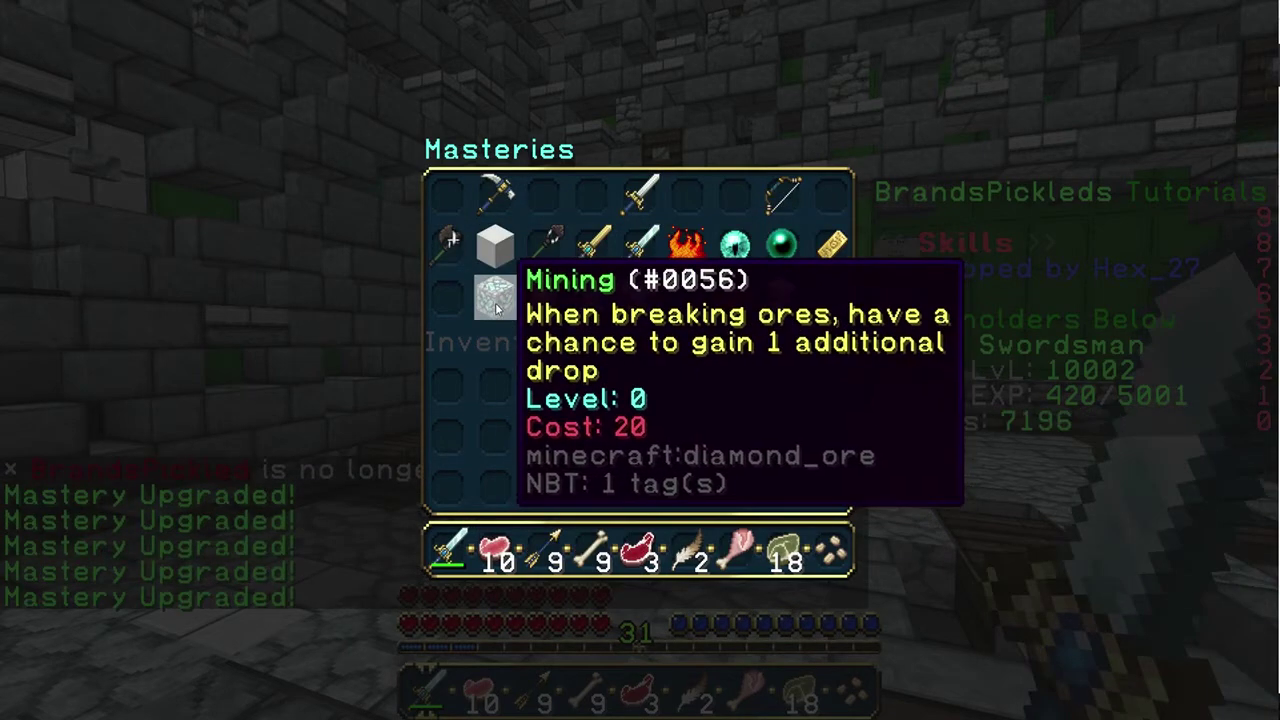
Step: Upgrade the golden apple's Regeneration mastery to level 5
left_click(545, 305)
left_click(545, 305)
left_click(545, 305)
left_click(546, 310)
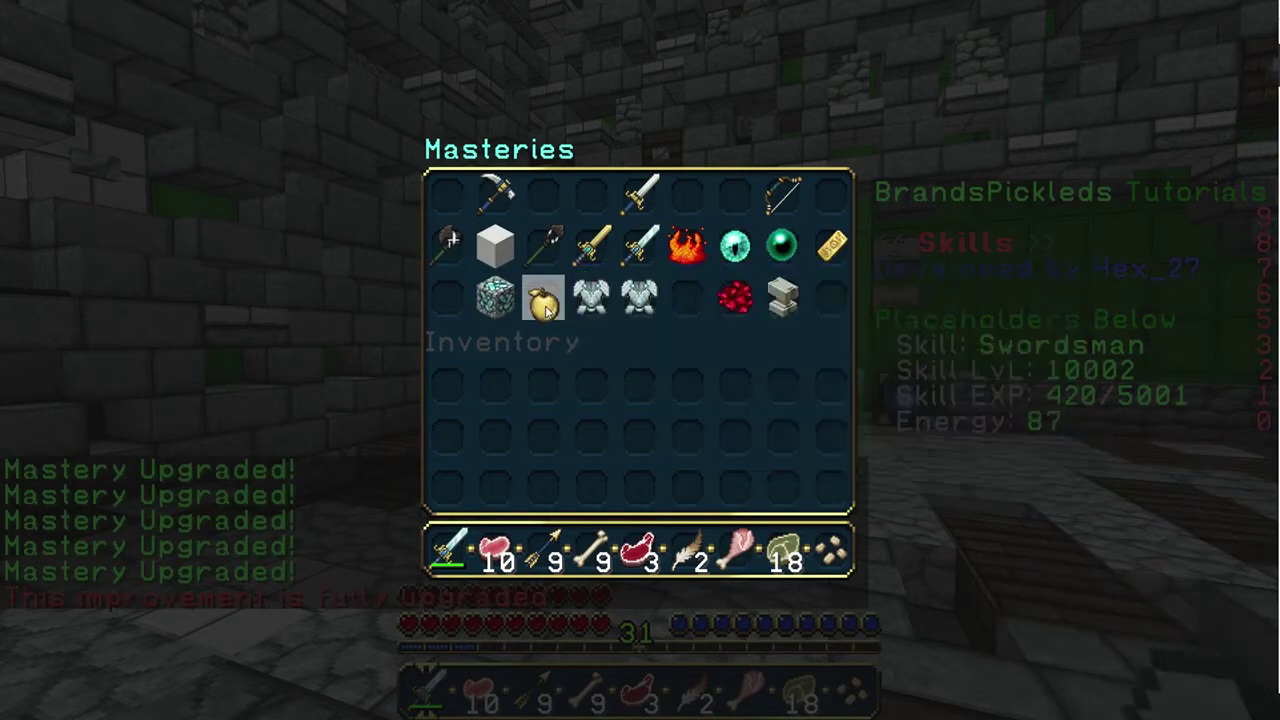
left_click(546, 310)
left_click(546, 310)
left_click(546, 310)
left_click(546, 310)
left_click(546, 310)
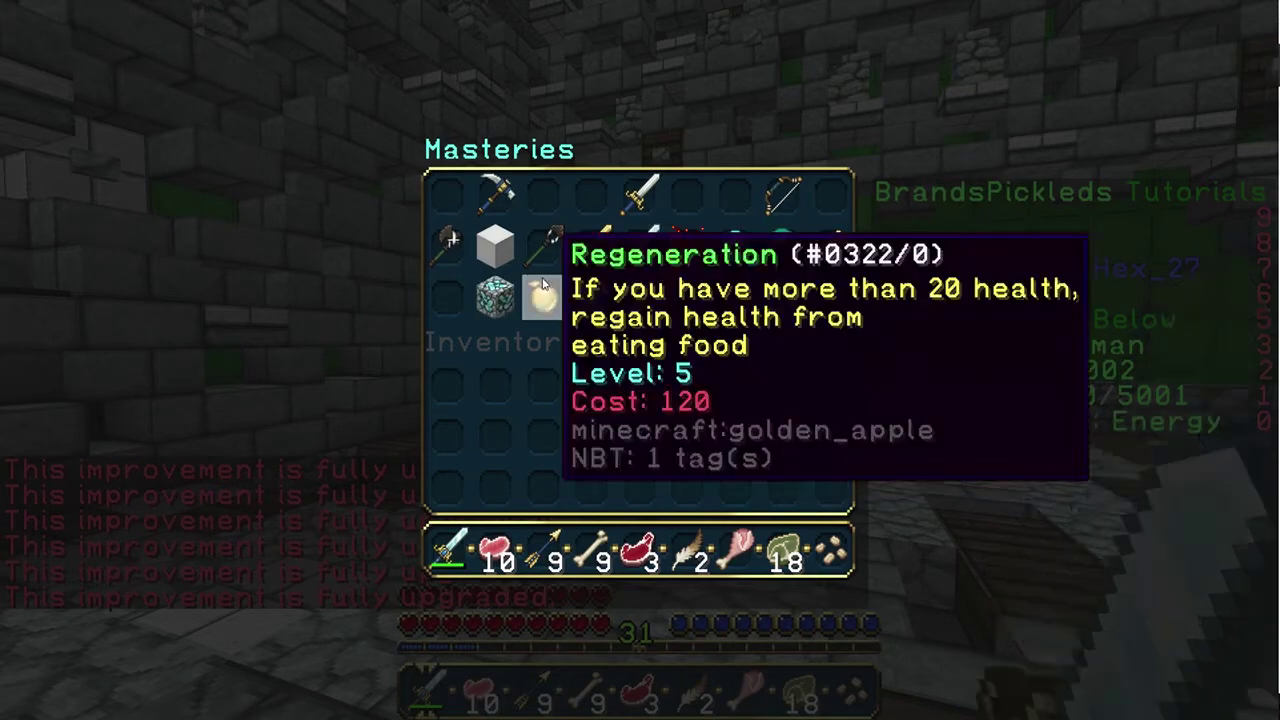
Step: Upgrade the Mining mastery fully and the Pacifist mastery to level 5
left_click(495, 297)
left_click(495, 297)
left_click(506, 250)
left_click(506, 250)
left_click(508, 247)
left_click(508, 247)
left_click(508, 247)
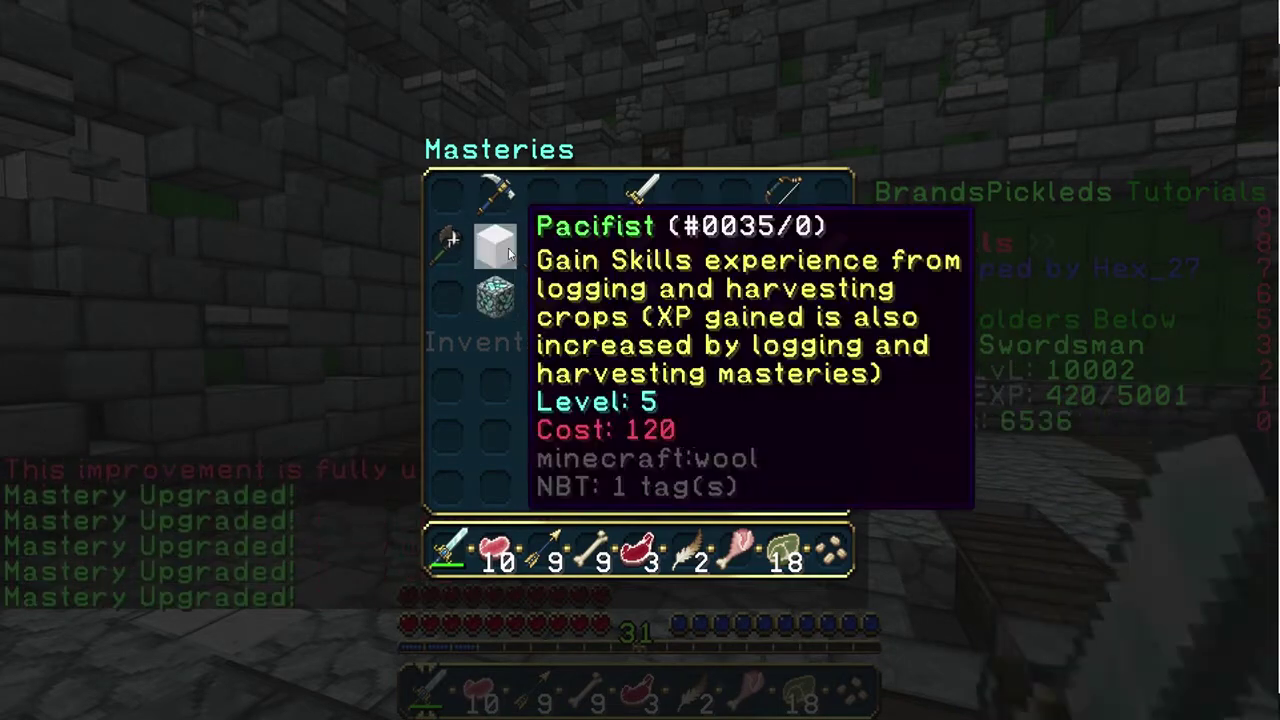
left_click(508, 247)
left_click(508, 247)
left_click(508, 247)
left_click(508, 247)
left_click(508, 247)
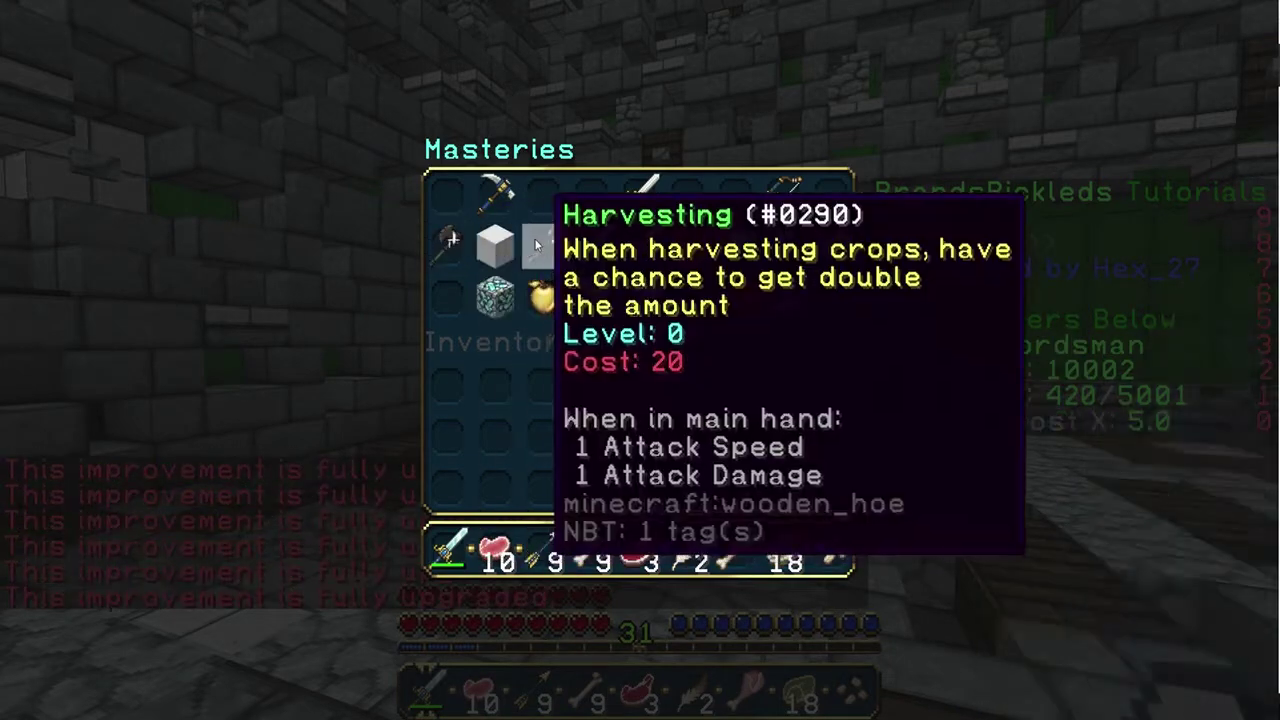
Step: Fully upgrade the Harvesting mastery and the golden sword mastery beside it
left_click(540, 242)
left_click(540, 242)
left_click(540, 242)
left_click(540, 242)
left_click(540, 242)
left_click(587, 248)
left_click(587, 248)
left_click(587, 248)
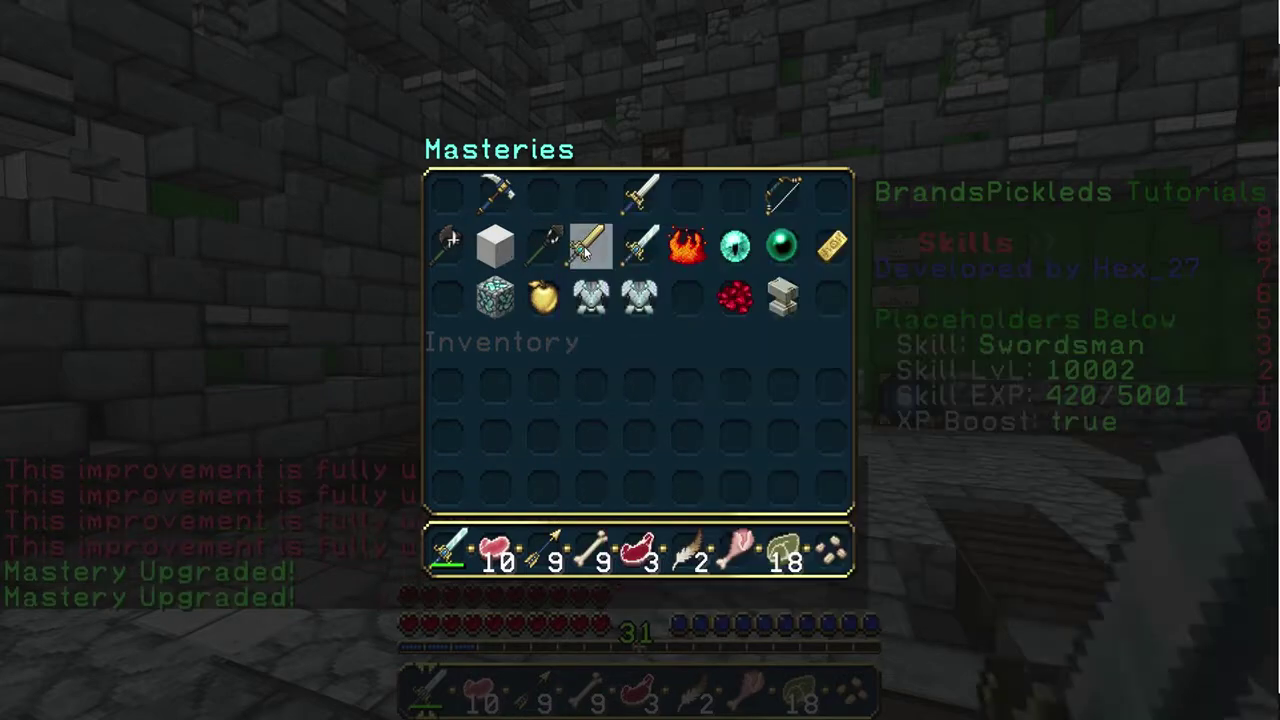
left_click(586, 247)
left_click(586, 247)
left_click(585, 246)
Step: Upgrade the Thick Skin mastery to level 5
left_click(588, 290)
left_click(588, 290)
left_click(589, 289)
left_click(589, 289)
left_click(589, 289)
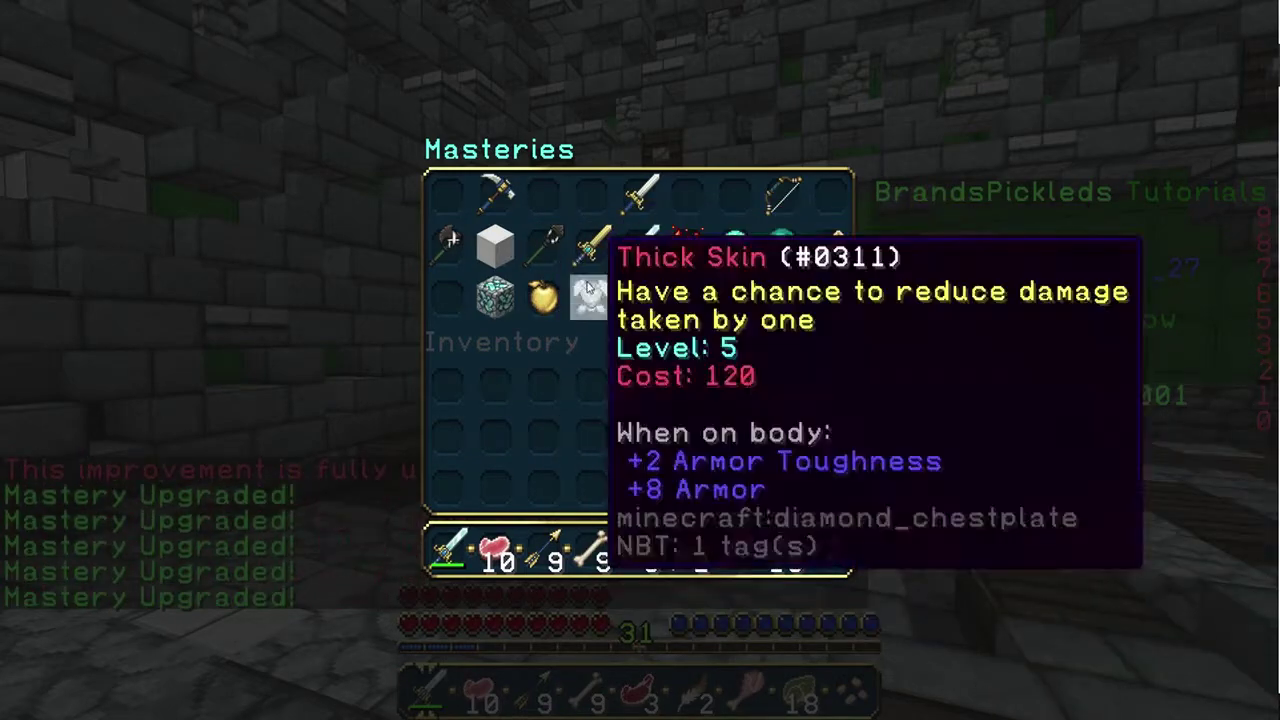
left_click(589, 289)
left_click(589, 289)
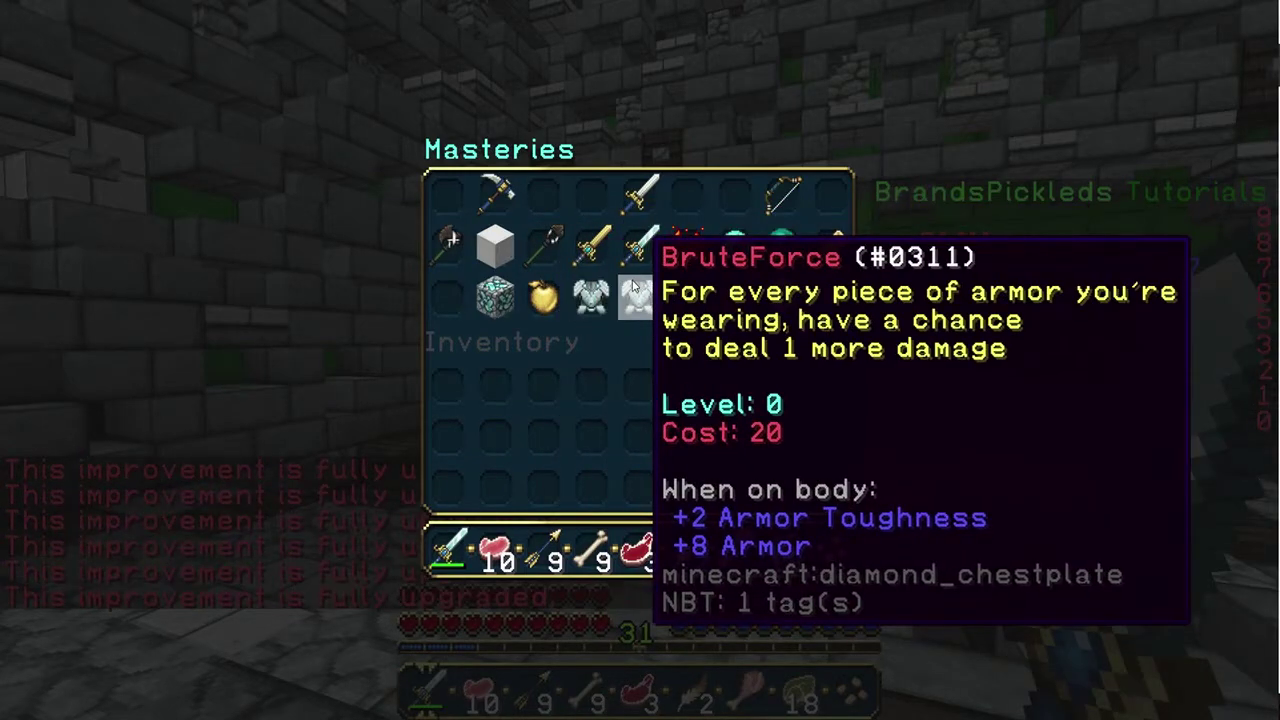
Step: Fully upgrade the BruteForce, Glory and Power masteries
left_click(632, 287)
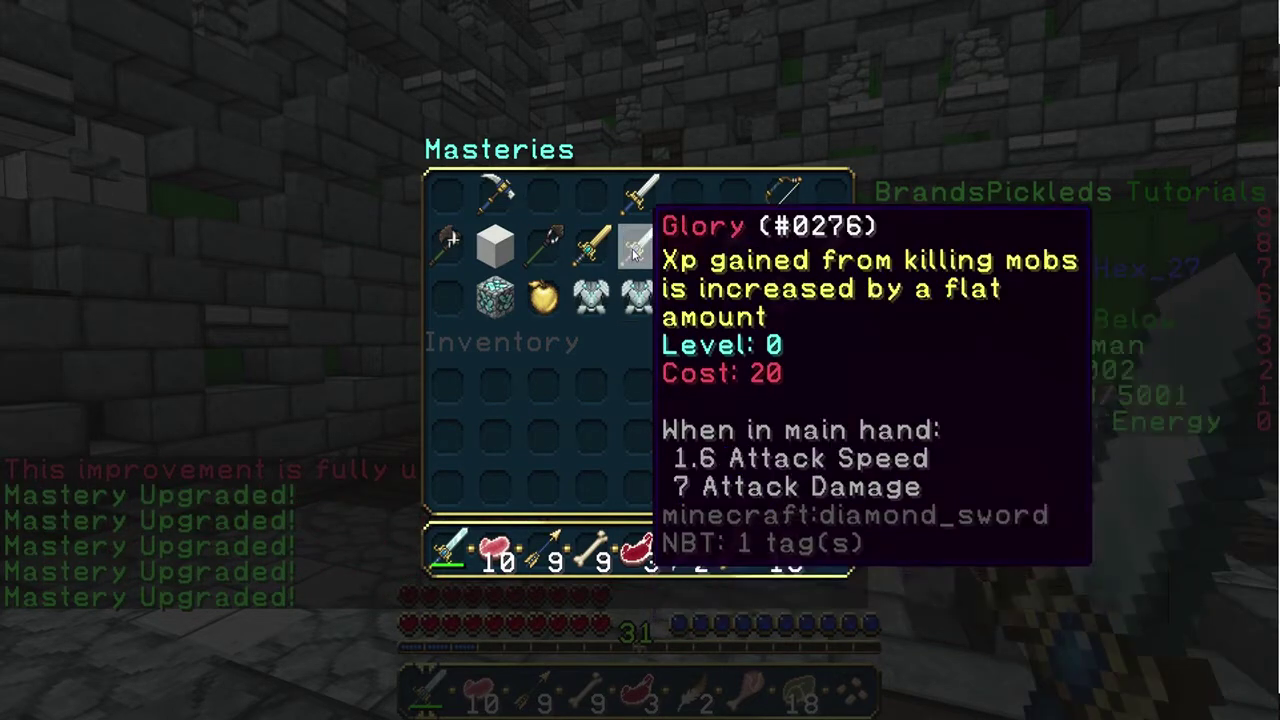
left_click(633, 252)
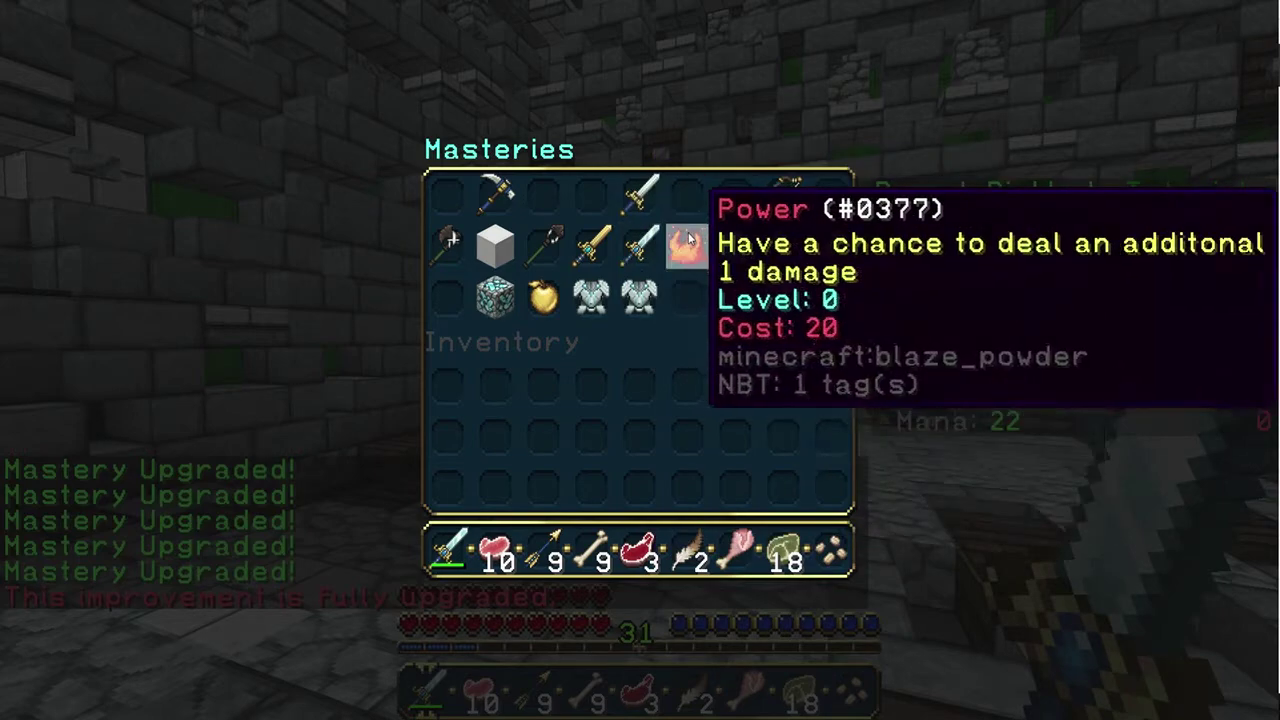
left_click(686, 244)
left_click(686, 244)
left_click(686, 244)
left_click(688, 238)
left_click(688, 238)
Step: Fully upgrade the ender eye's Precision mastery for critical bow strikes
left_click(737, 250)
left_click(737, 250)
left_click(737, 250)
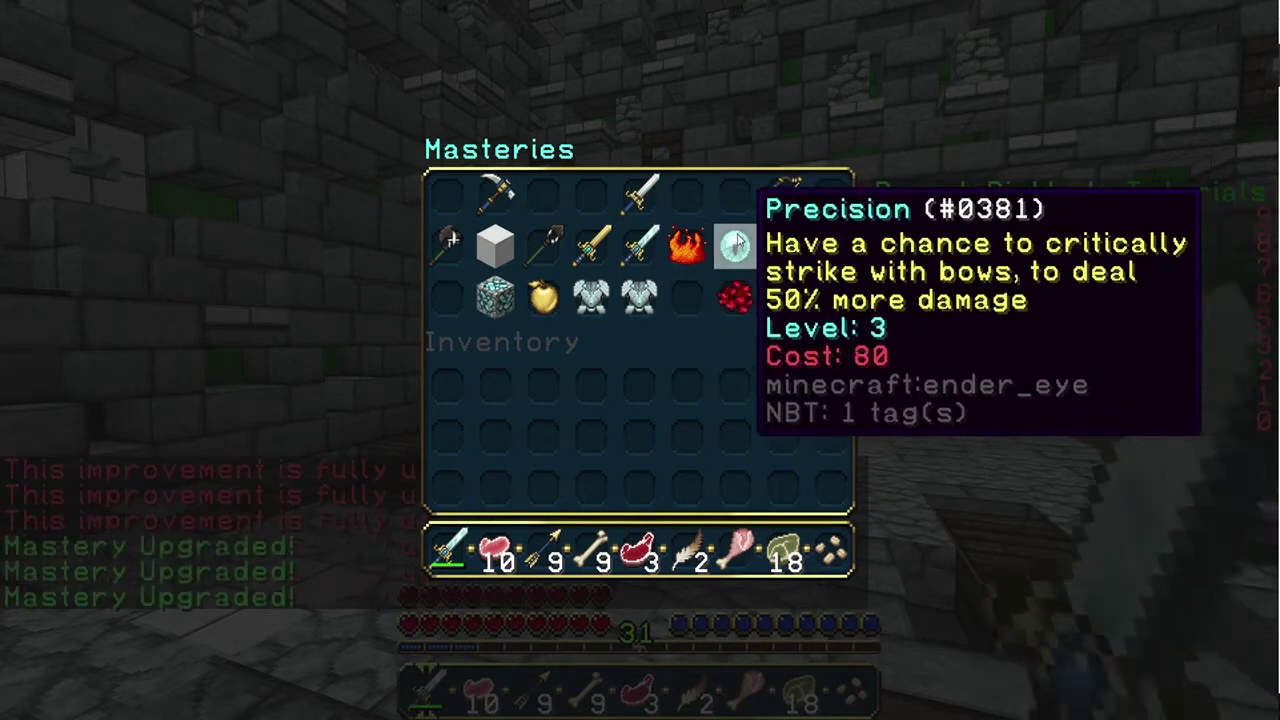
left_click(737, 250)
left_click(737, 250)
left_click(738, 255)
left_click(738, 255)
left_click(738, 255)
Step: Fully upgrade the redstone Serration mastery
left_click(737, 298)
left_click(737, 298)
left_click(737, 298)
left_click(737, 298)
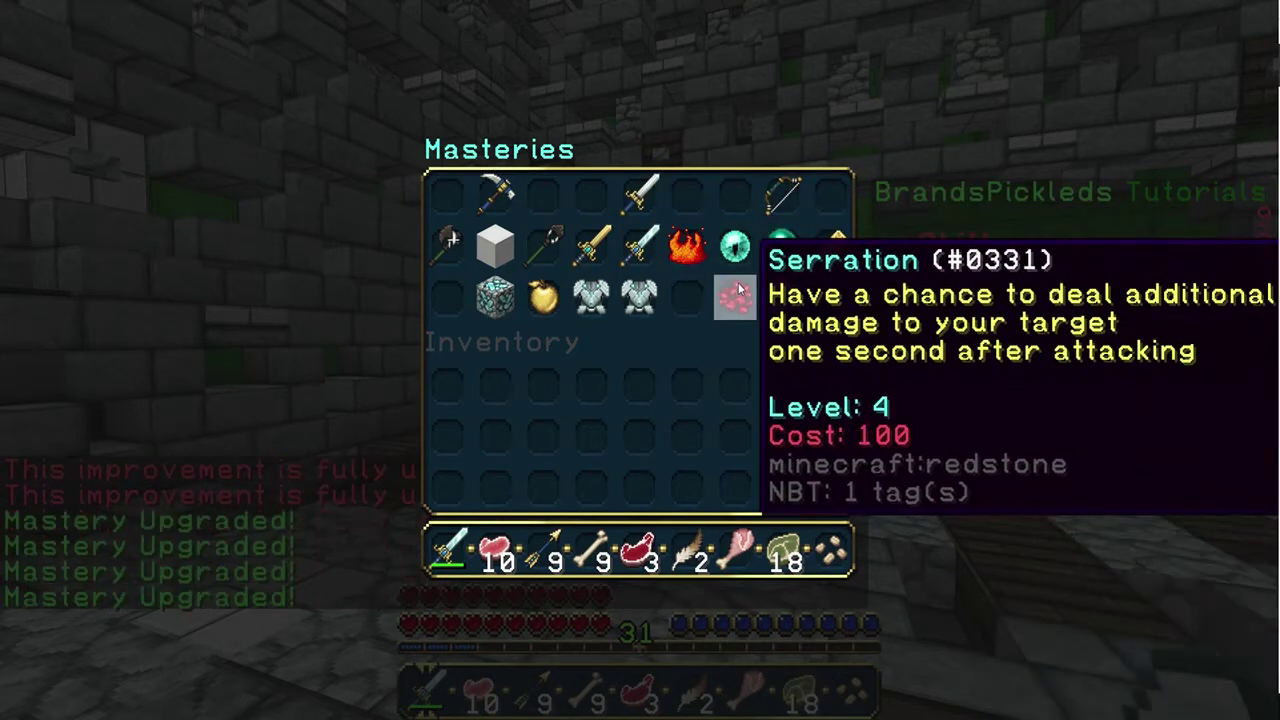
left_click(737, 298)
Step: Fully upgrade the anvil mastery and the ender pearl mastery above it
left_click(773, 303)
left_click(776, 300)
left_click(776, 300)
left_click(776, 300)
left_click(776, 300)
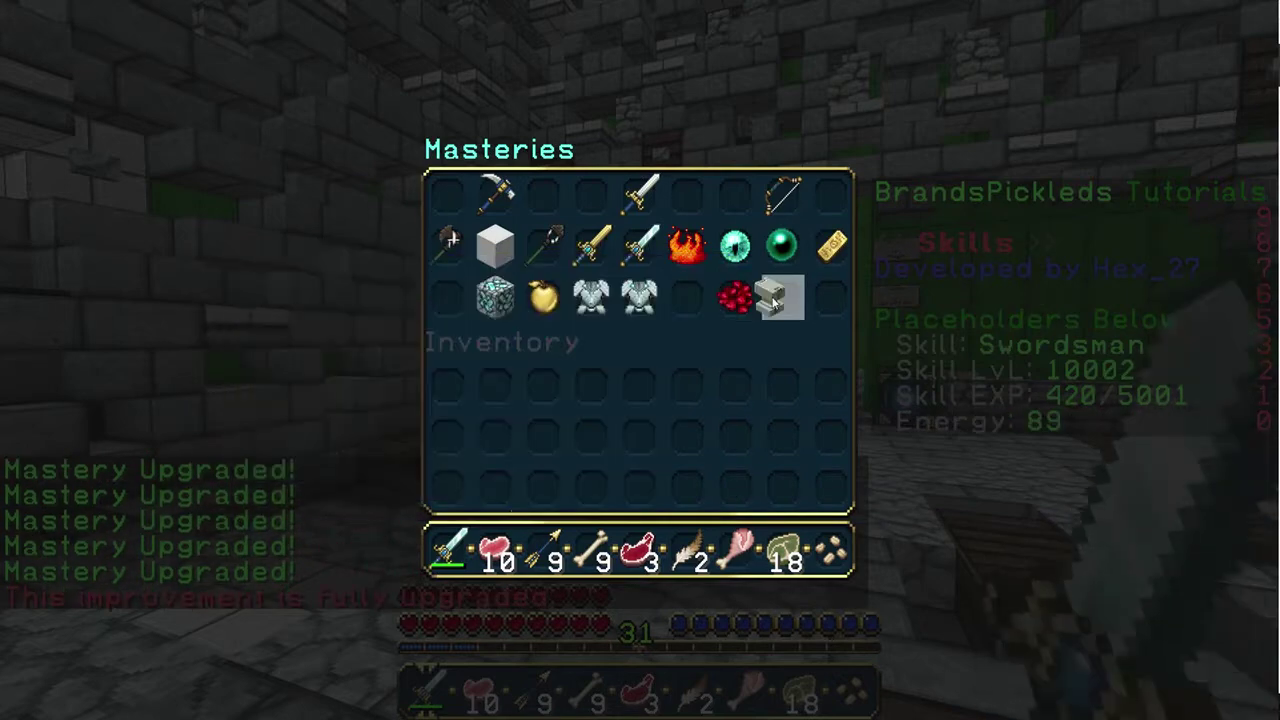
left_click(782, 248)
left_click(782, 248)
left_click(781, 252)
left_click(780, 251)
left_click(780, 251)
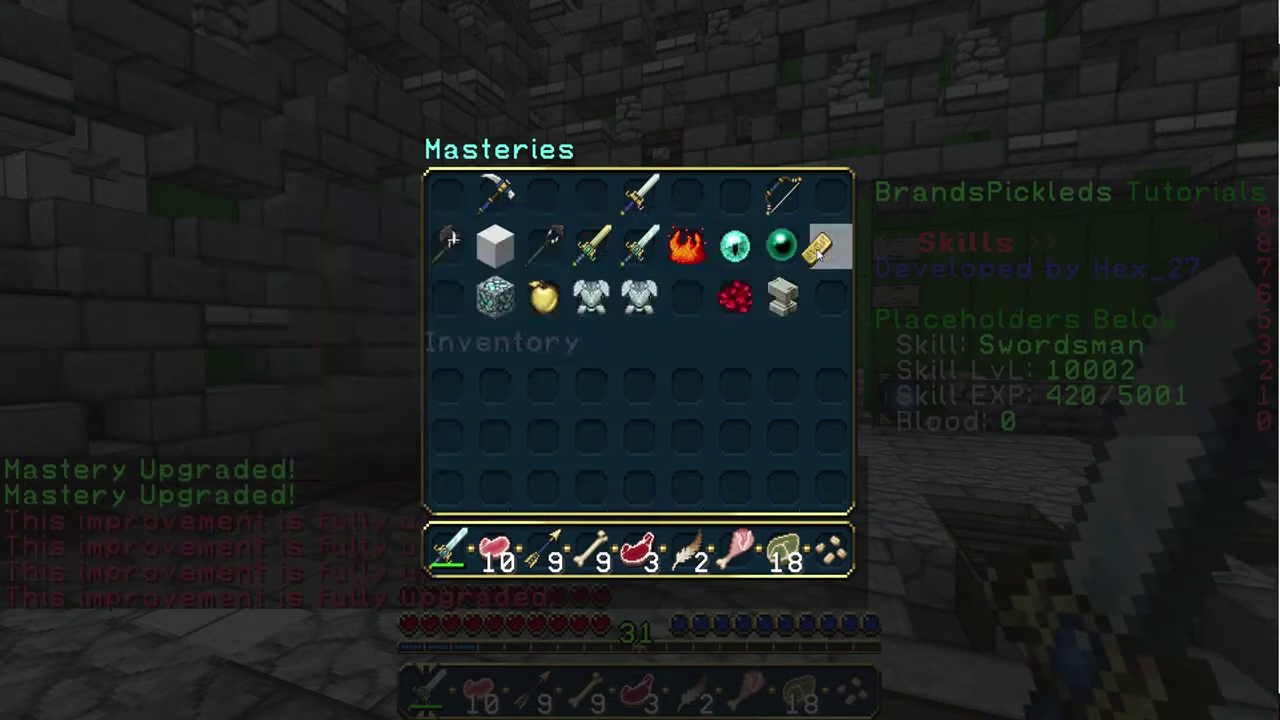
Step: Upgrade the gold ingot's Exploit mastery to level 5 and close the Masteries menu
left_click(821, 252)
left_click(821, 252)
left_click(821, 252)
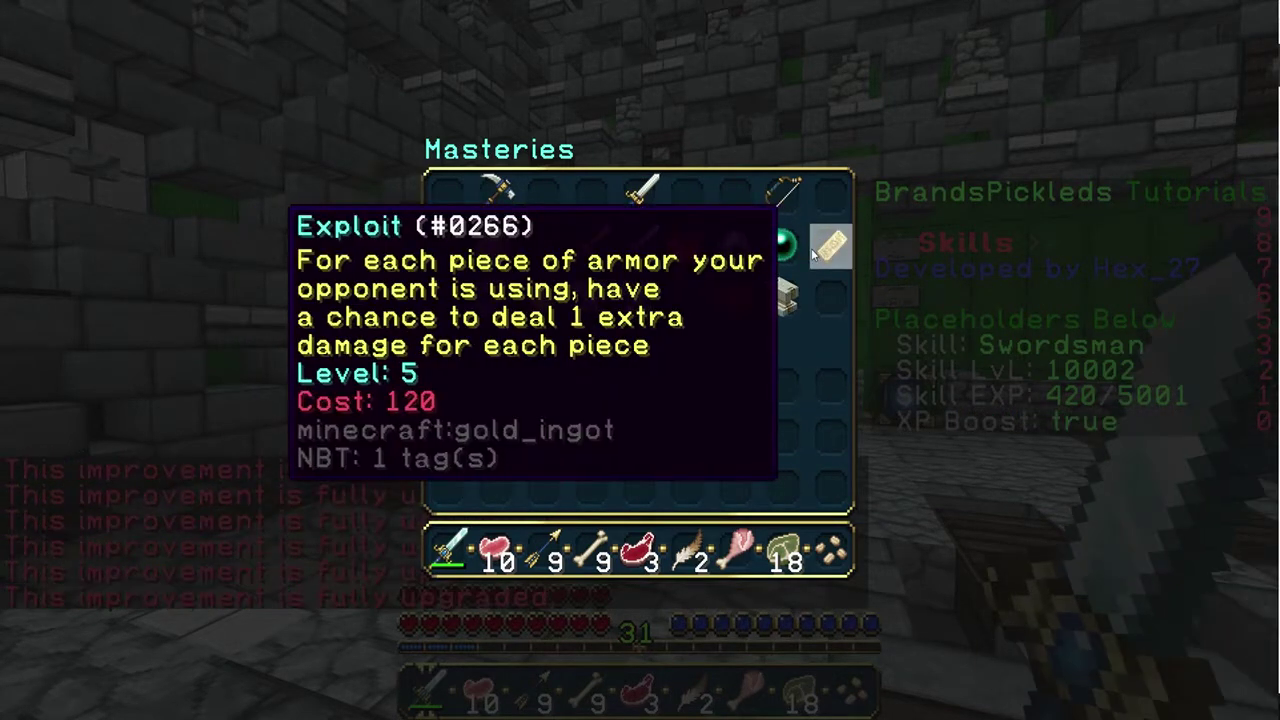
key("Escape")
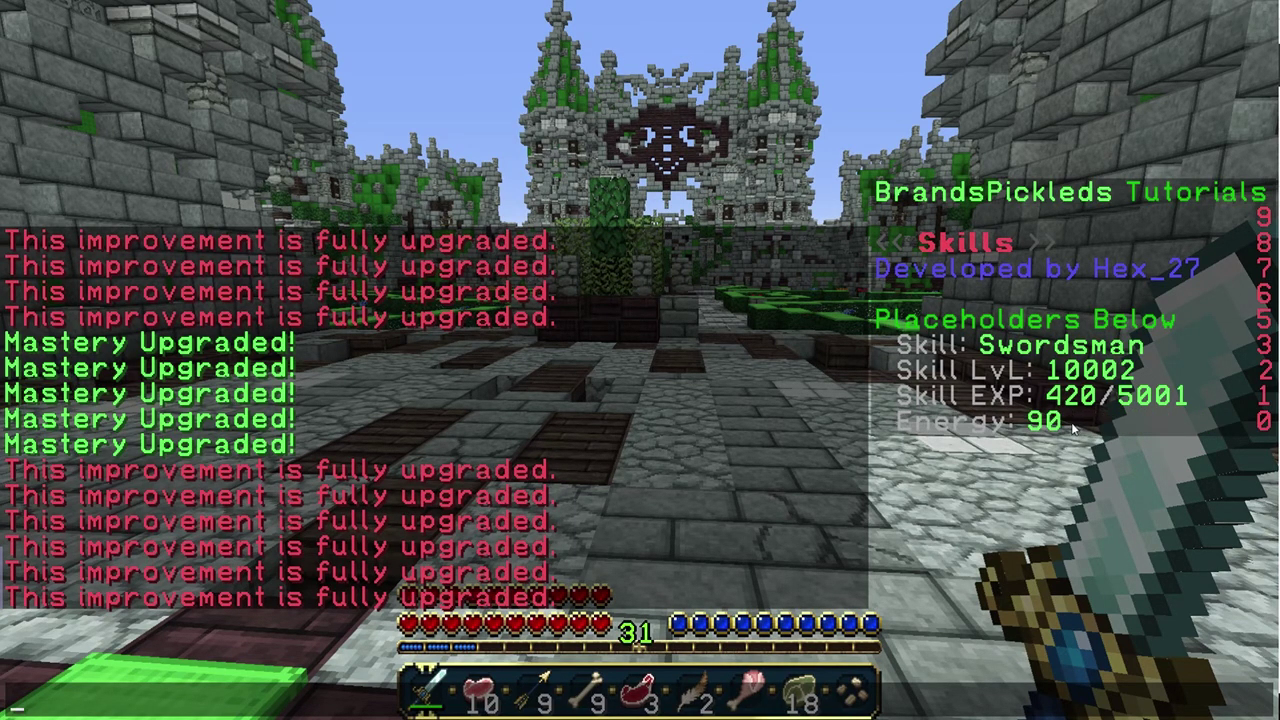
key("Escape")
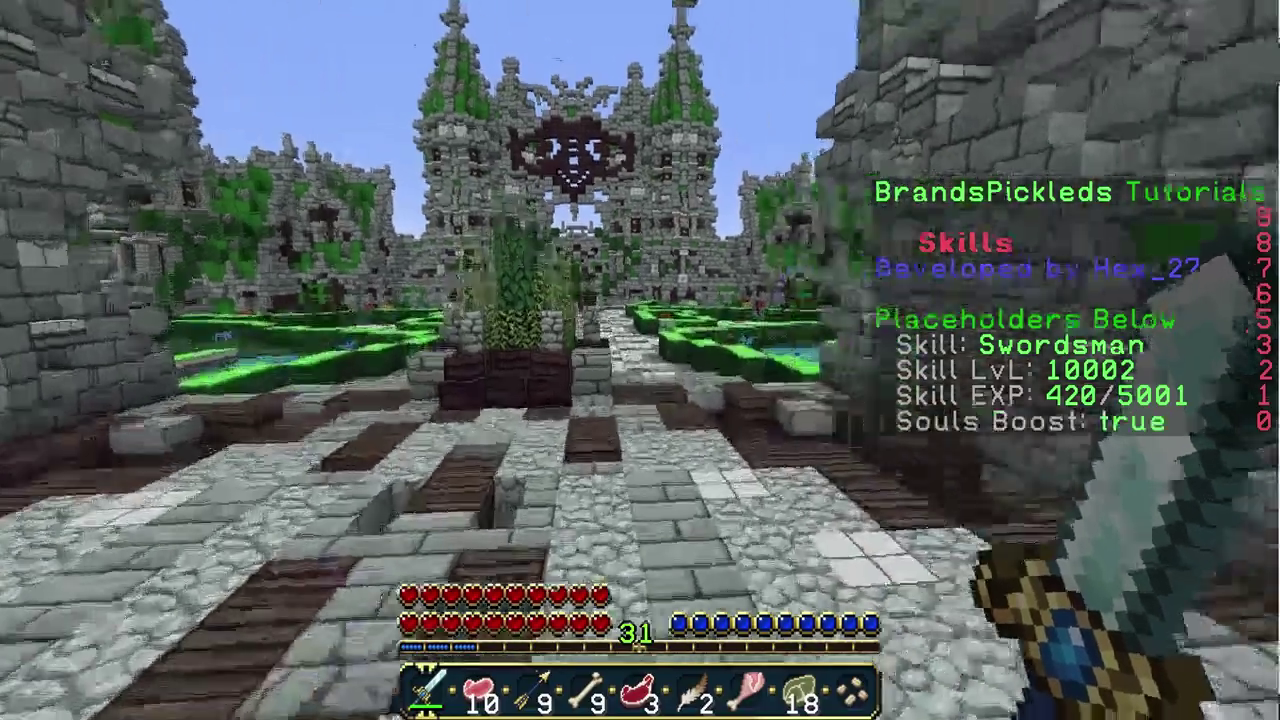
Step: Raise the sword to ready Thousand Cuts and switch to creative mode with the /gmc command
right_click(640, 360)
key("slash")
type("g")
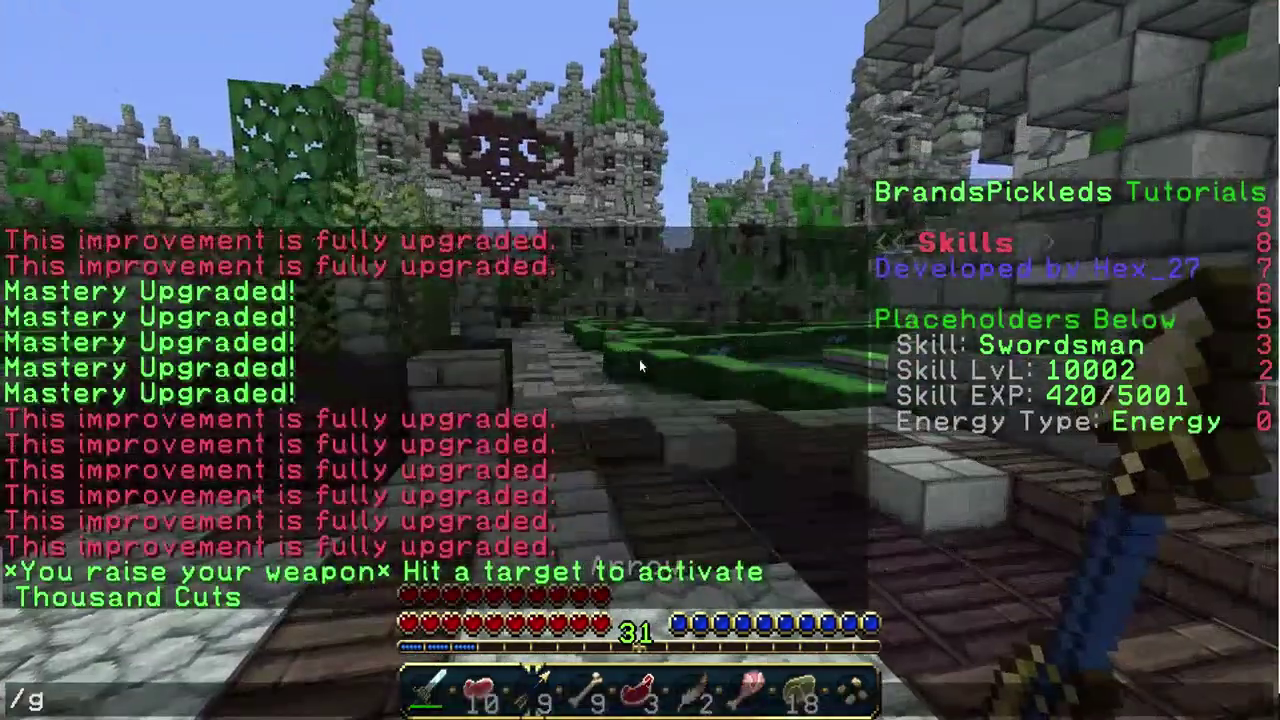
type("mc")
key("Return")
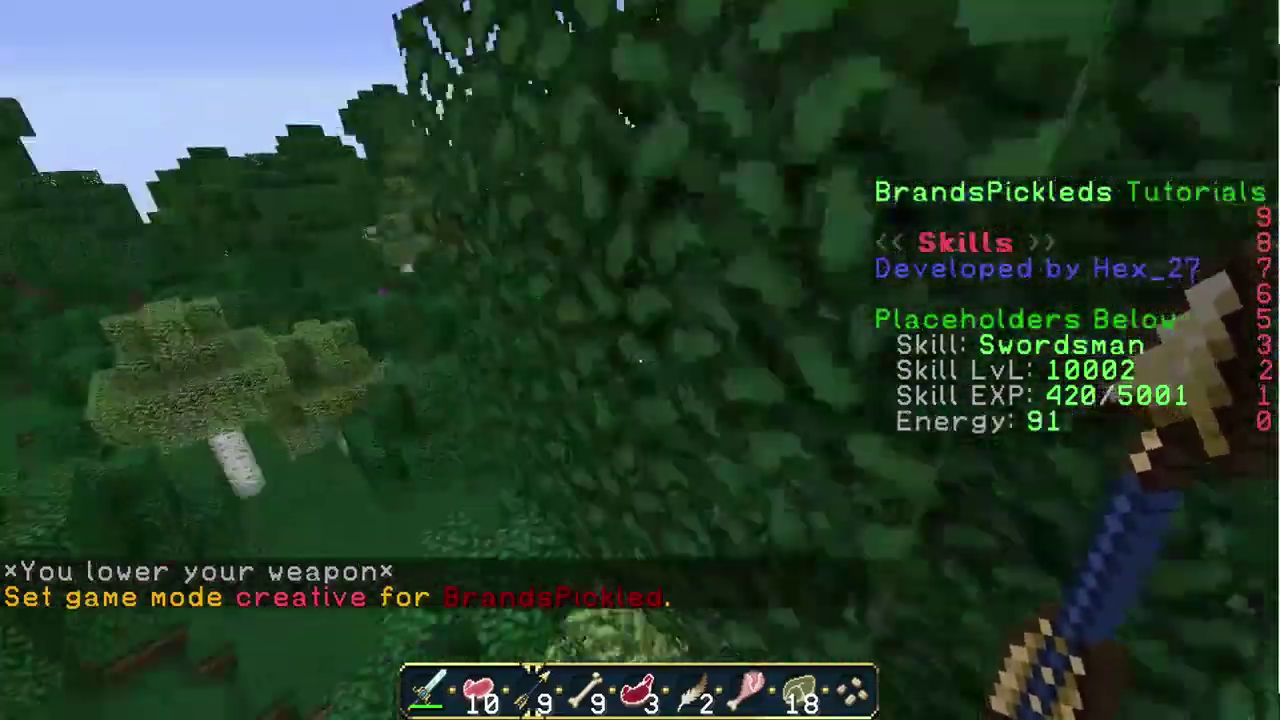
Step: Reopen the Masteries menu with /skills mastery and read the Logging, Harvesting, Mining, Regeneration, Critical Strikes and Precision descriptions
type("e")
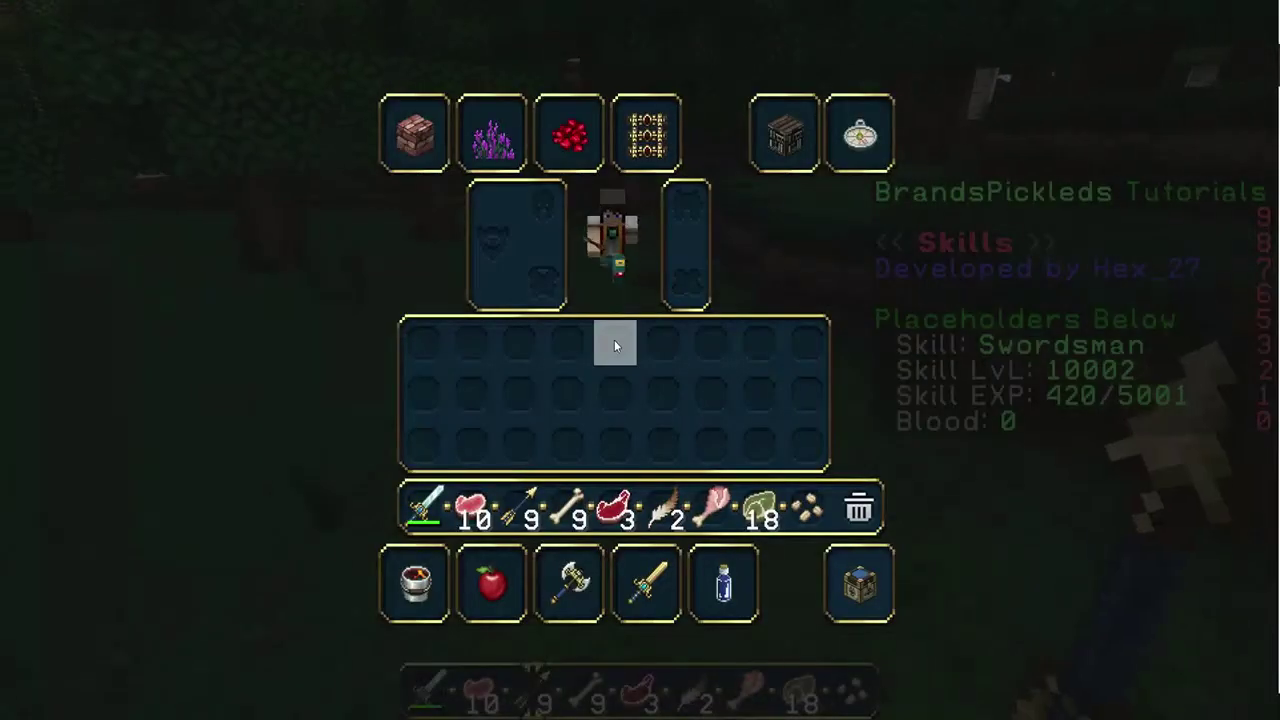
type("e/gmc")
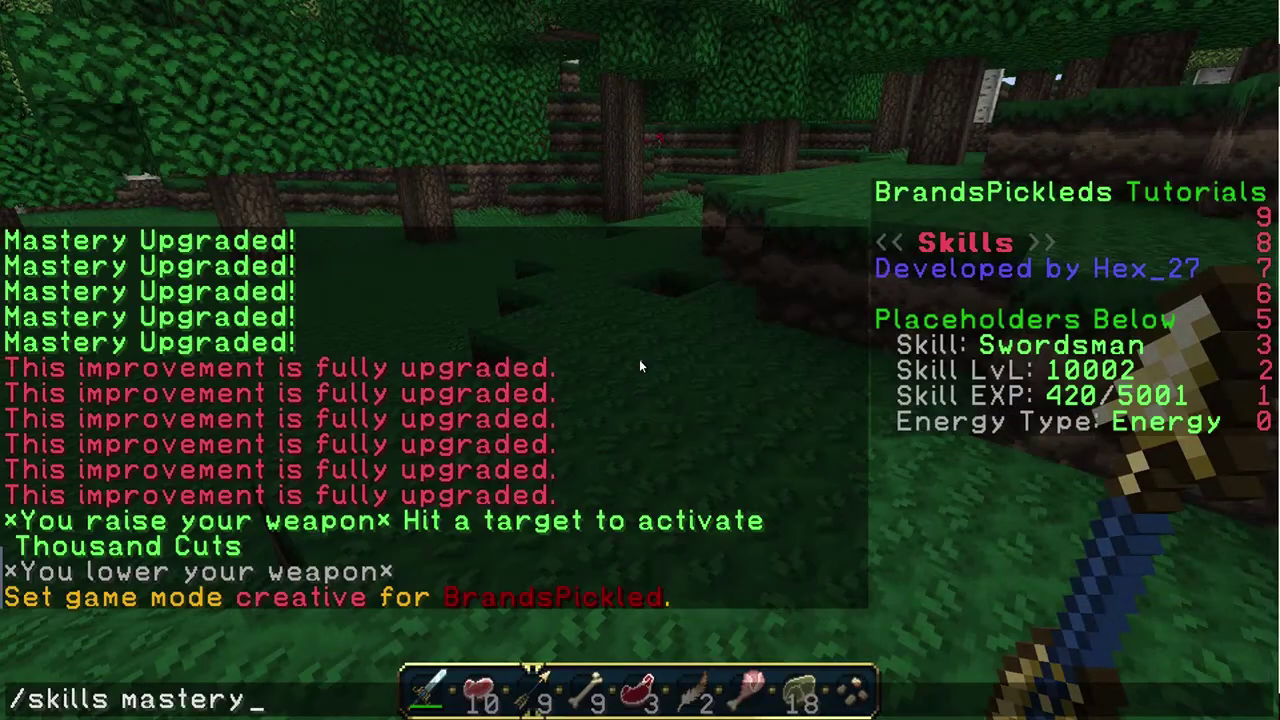
key("Return")
mouse_move(456, 223)
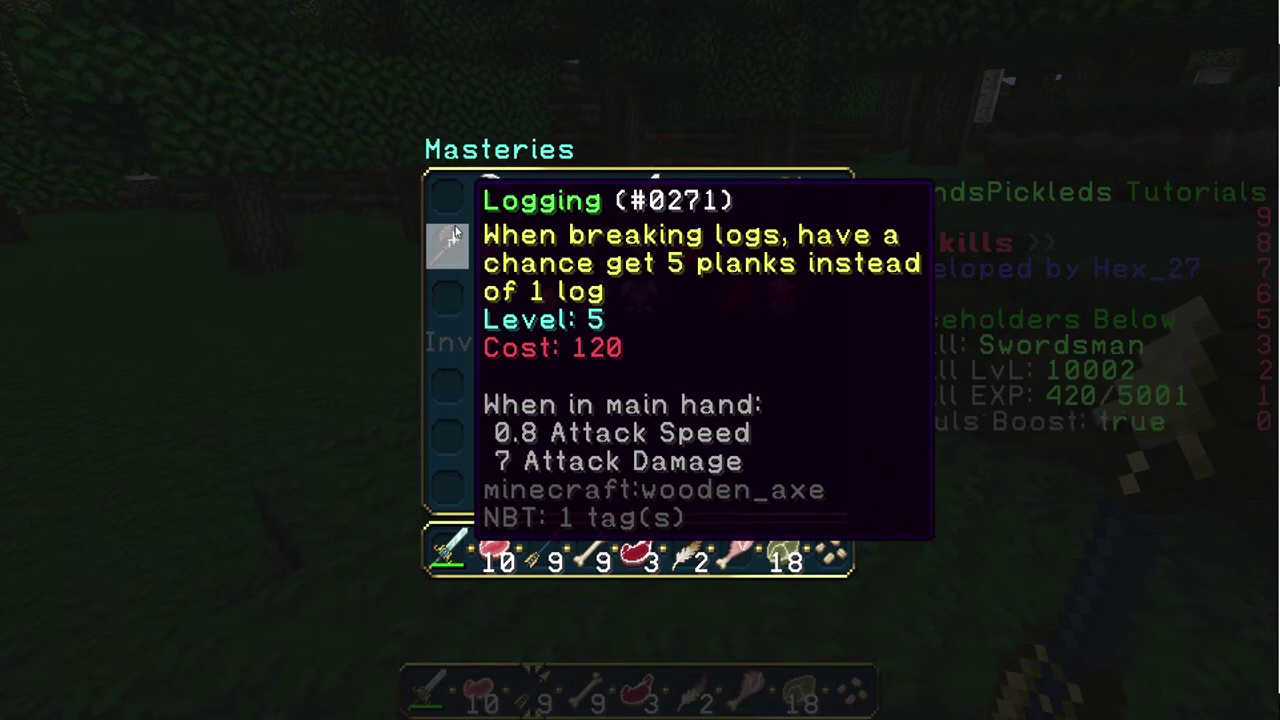
mouse_move(501, 236)
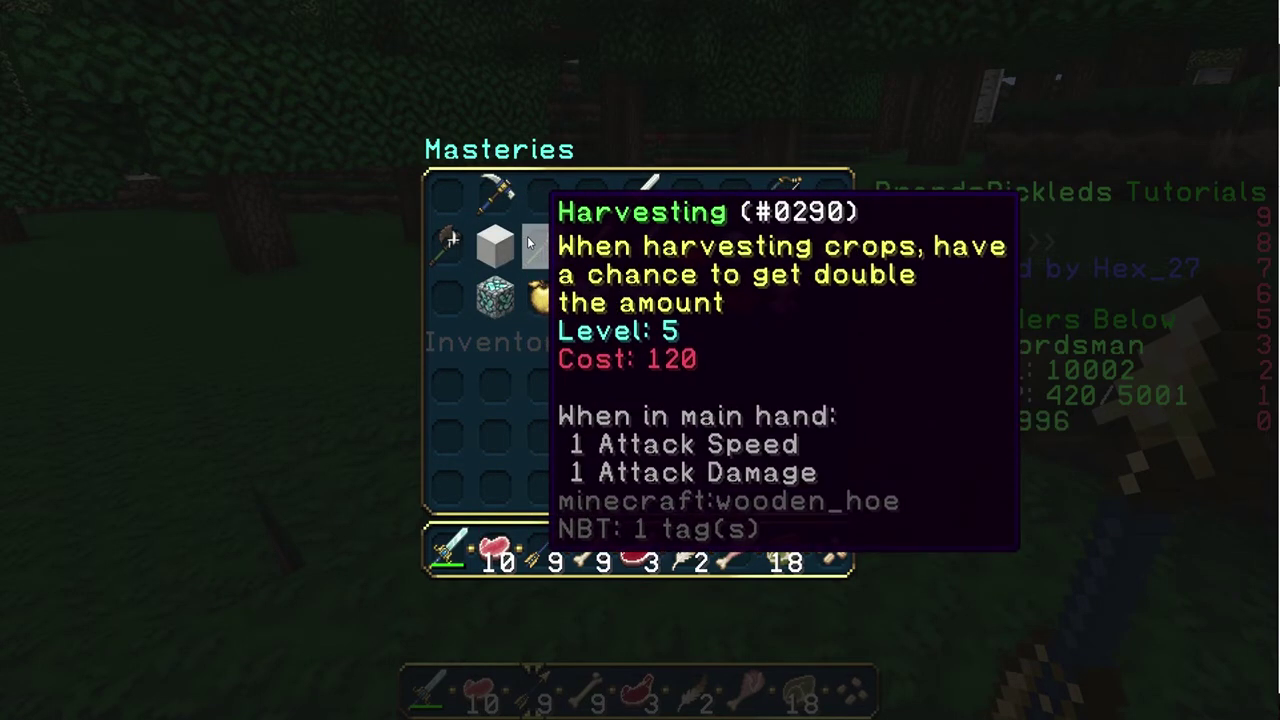
mouse_move(490, 297)
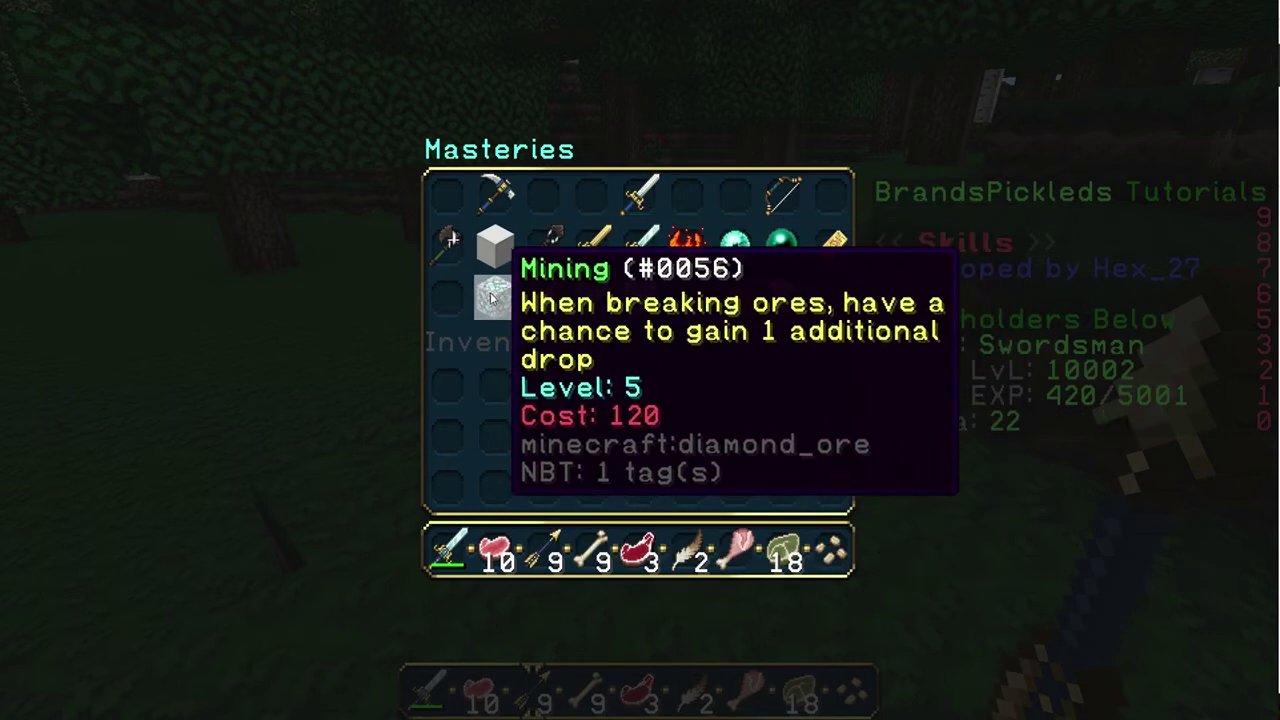
mouse_move(544, 302)
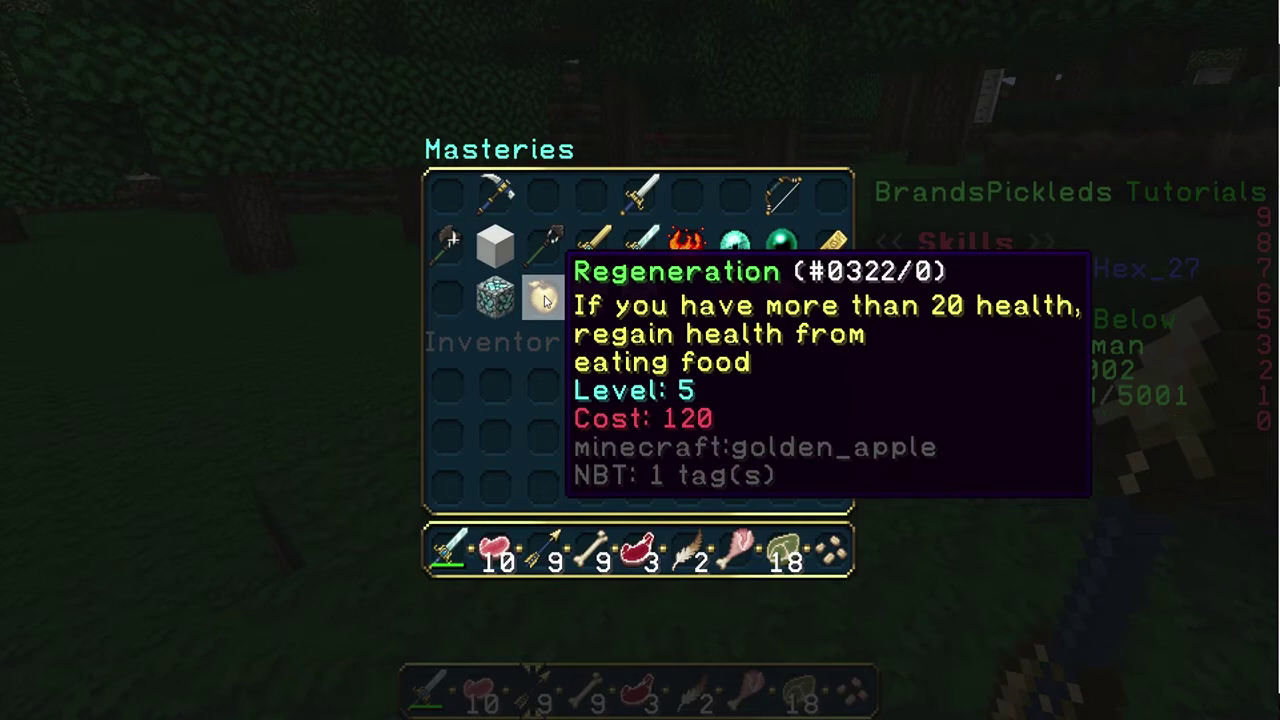
mouse_move(592, 258)
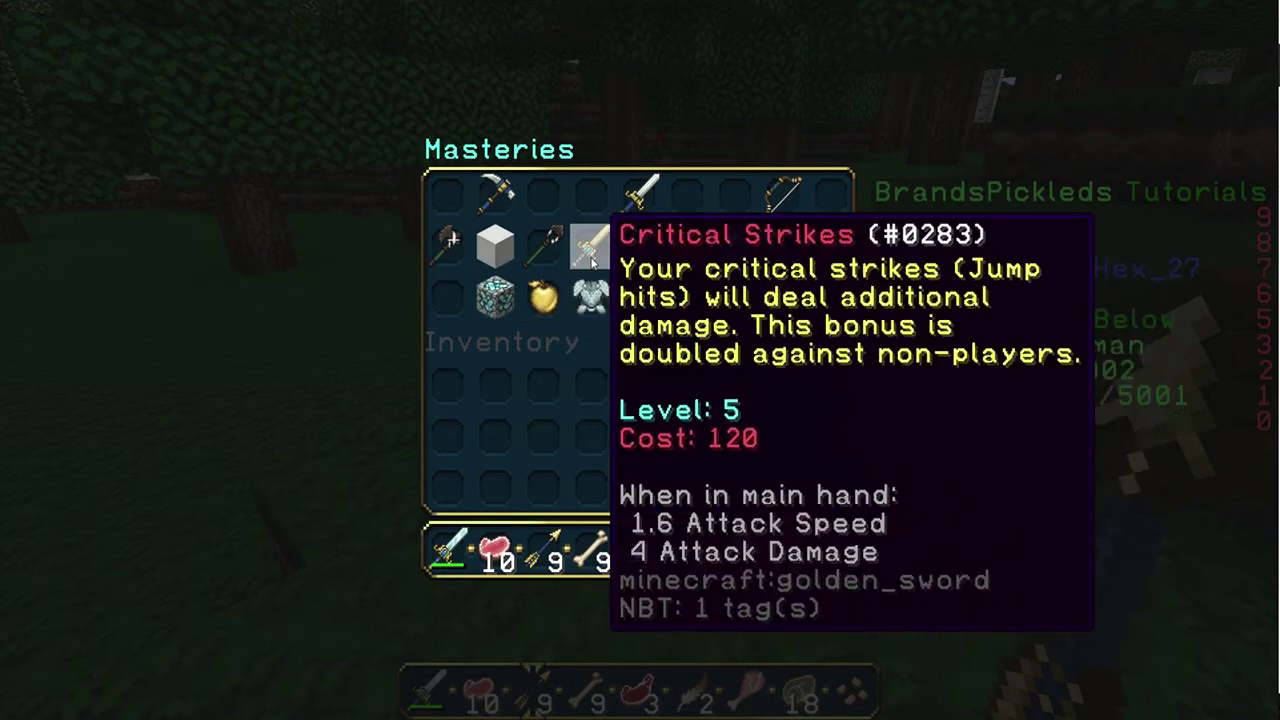
mouse_move(748, 252)
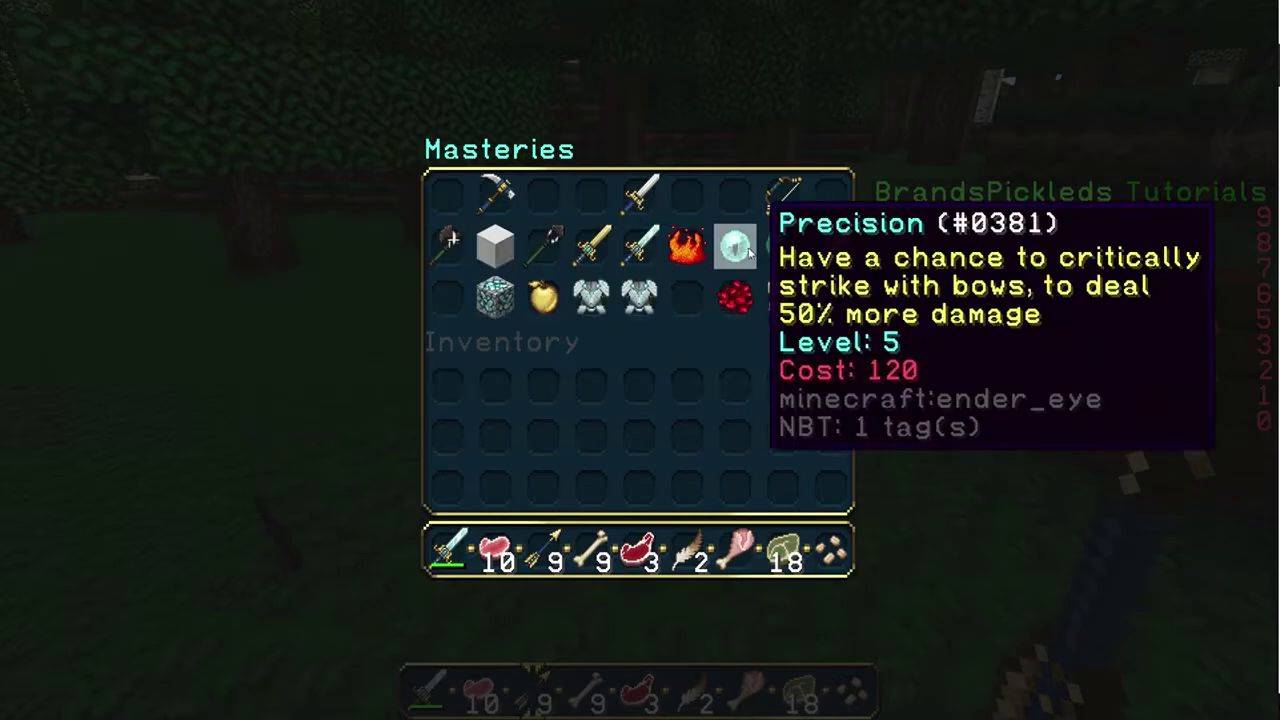
key("Escape")
Step: Clear the whole inventory and place a diamond axe in the fourth hotbar slot
key("e")
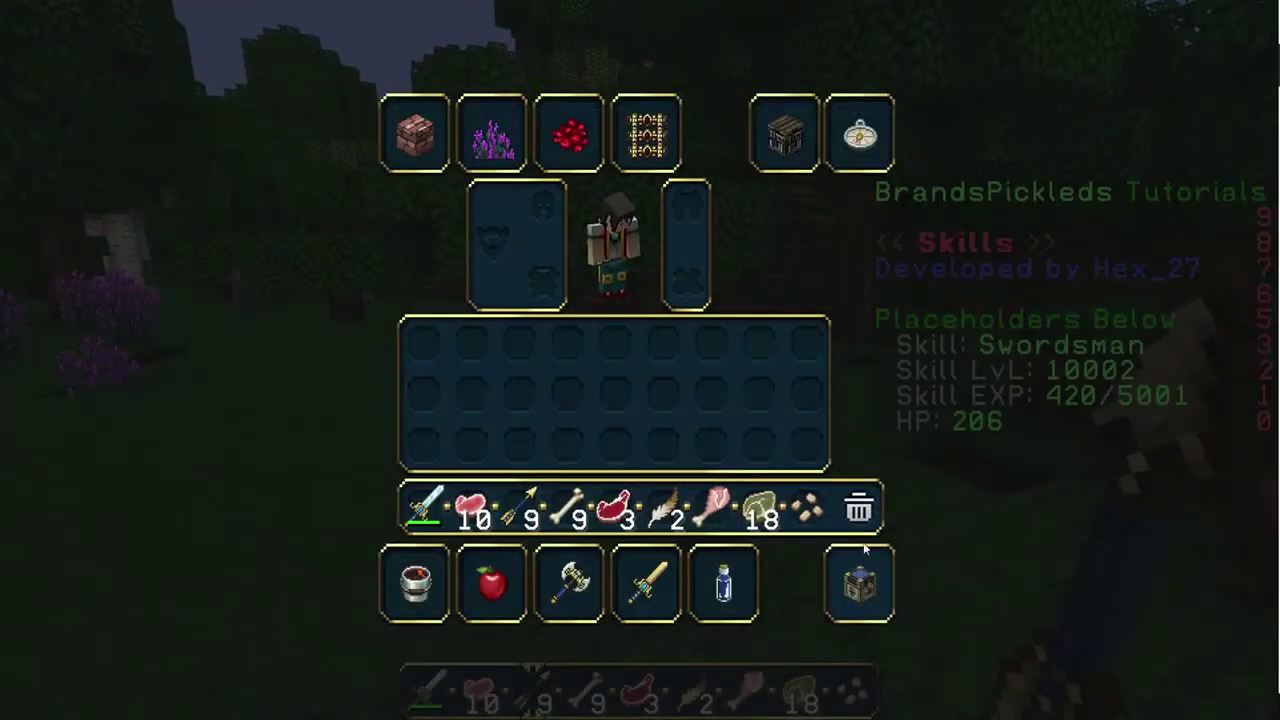
left_click(873, 517, "shift")
left_click(569, 583)
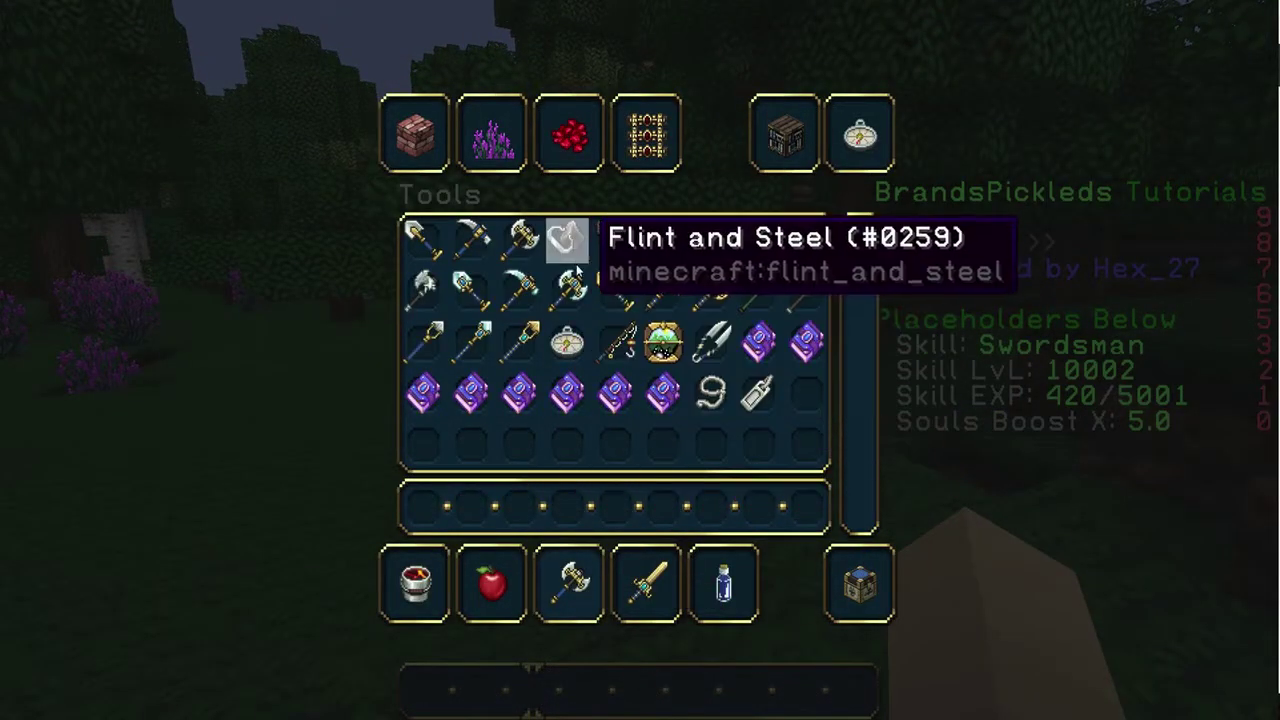
left_click(578, 505)
key("e")
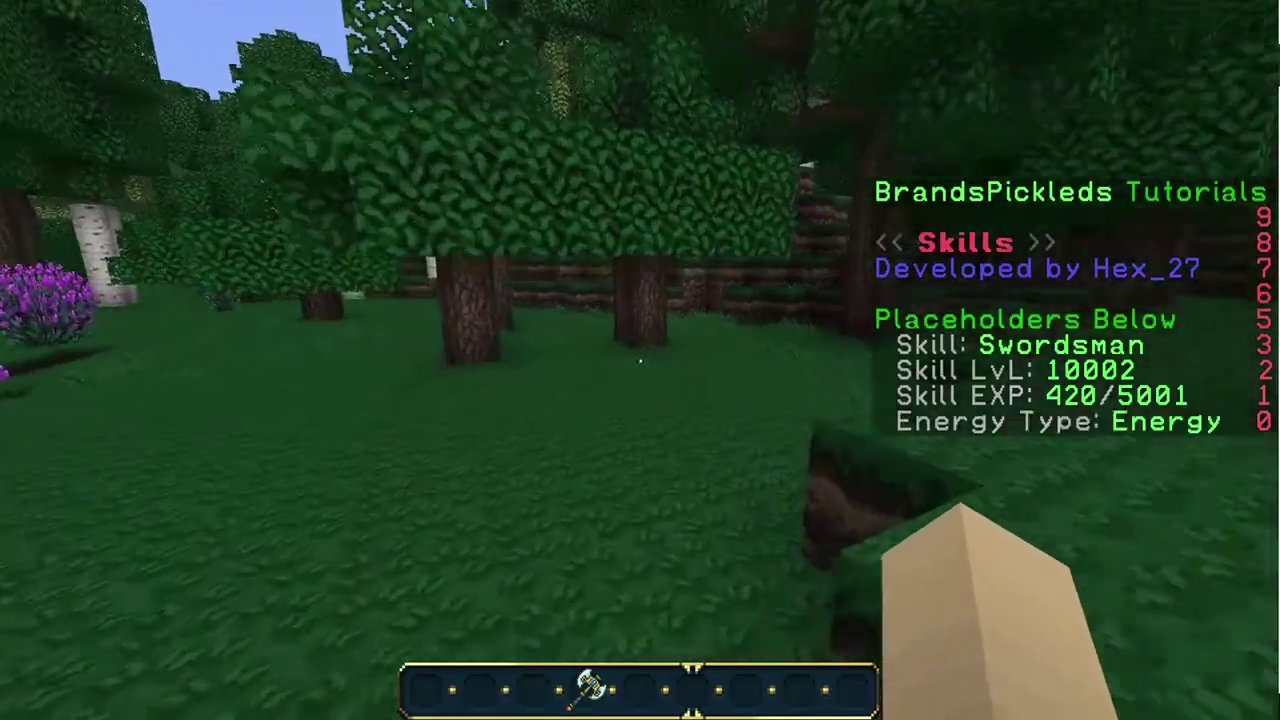
Step: Switch to survival mode with /gms and chop a tree with the diamond axe to test the Logging mastery
type("/gms")
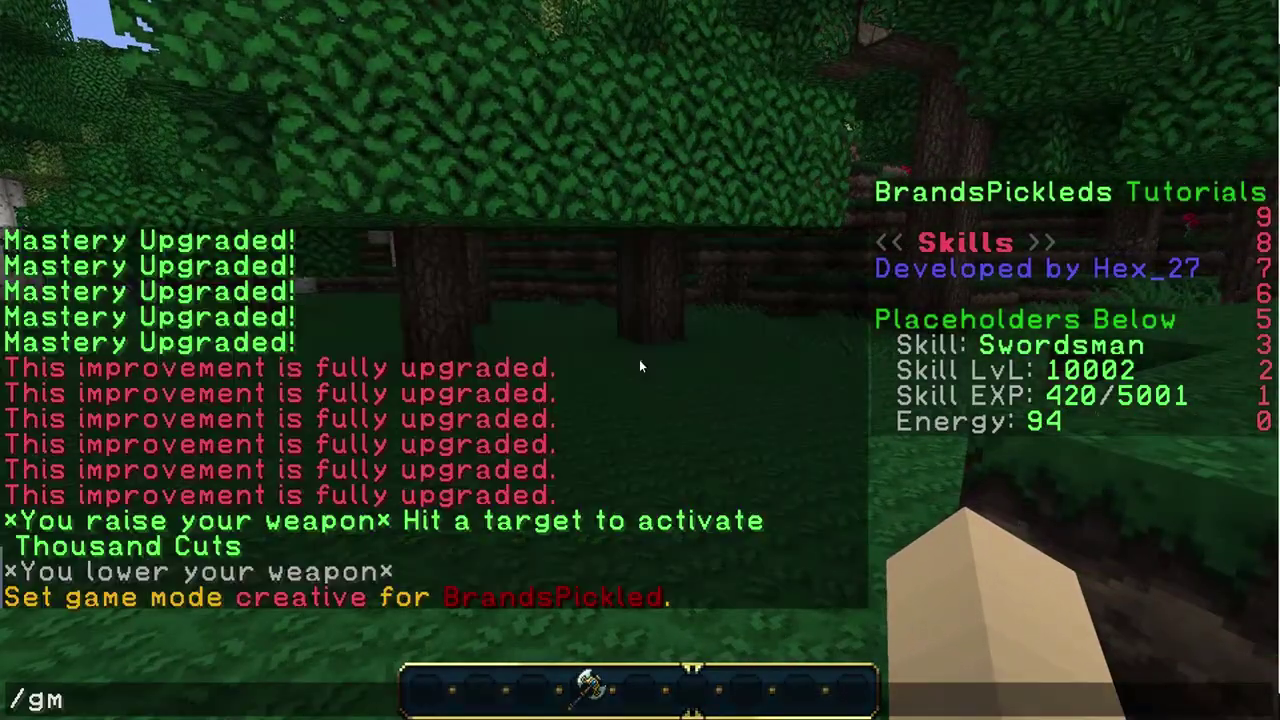
key("Return")
key("w")
key("4")
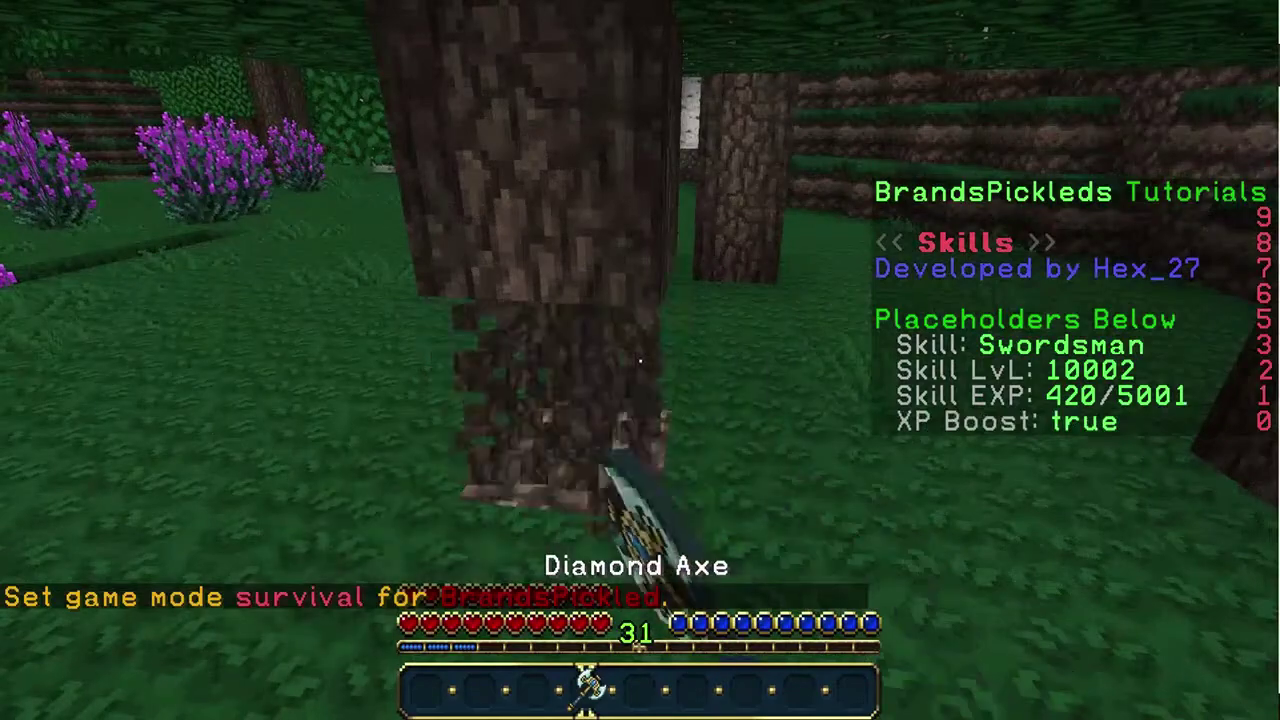
left_click_drag(640, 362, 640, 362)
key("e")
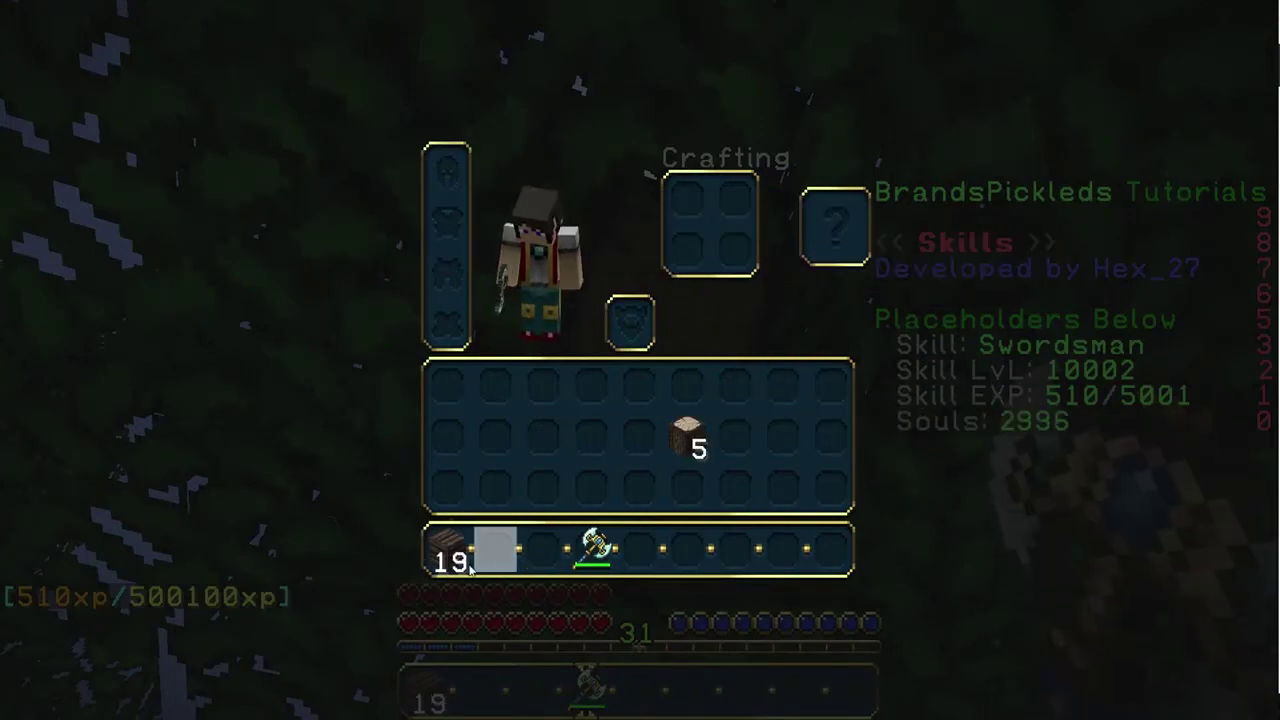
key("e")
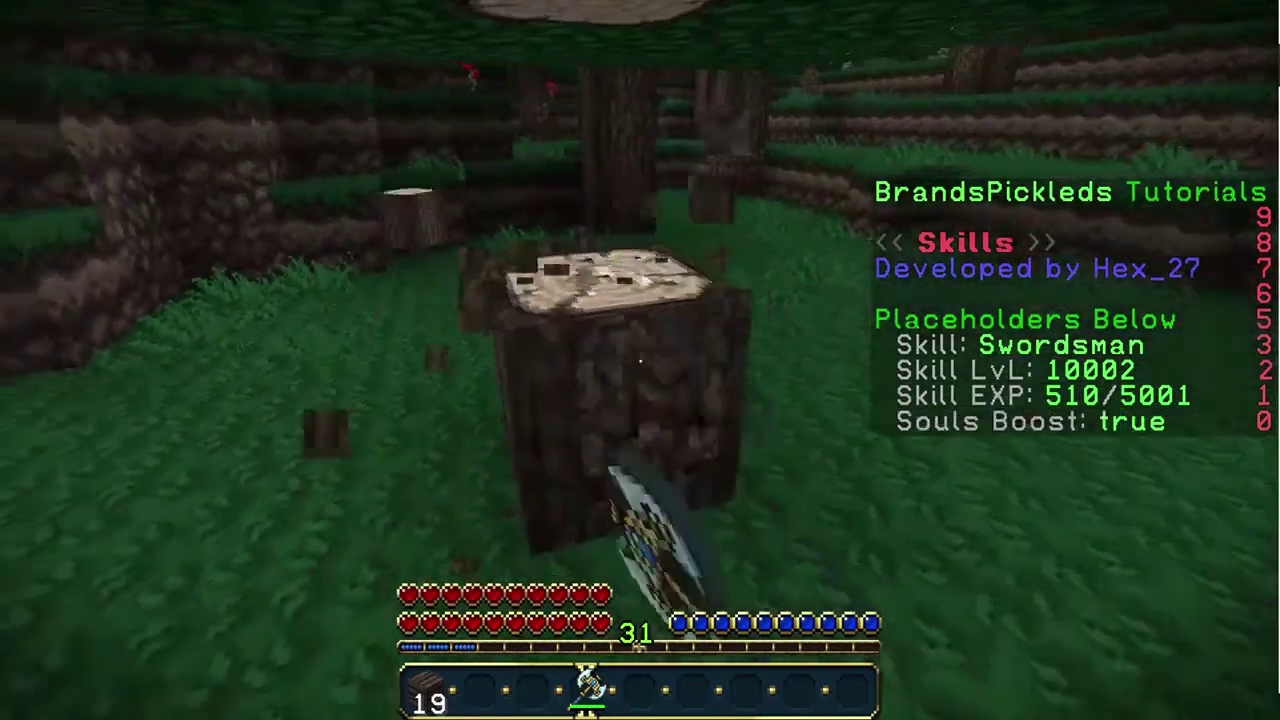
Step: Chop more logs with the diamond axe and check the collected planks and logs in the inventory
left_click_drag(640, 362, 640, 362)
key("w")
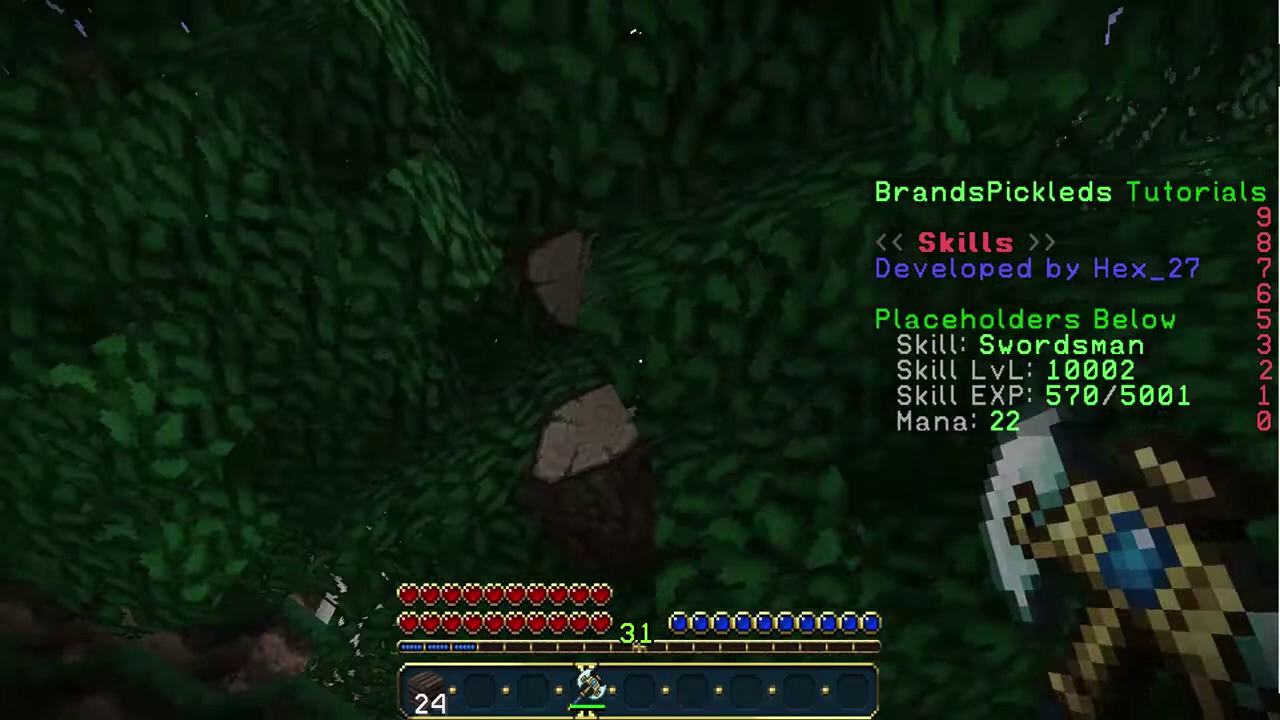
left_click_drag(640, 362, 640, 362)
key("e")
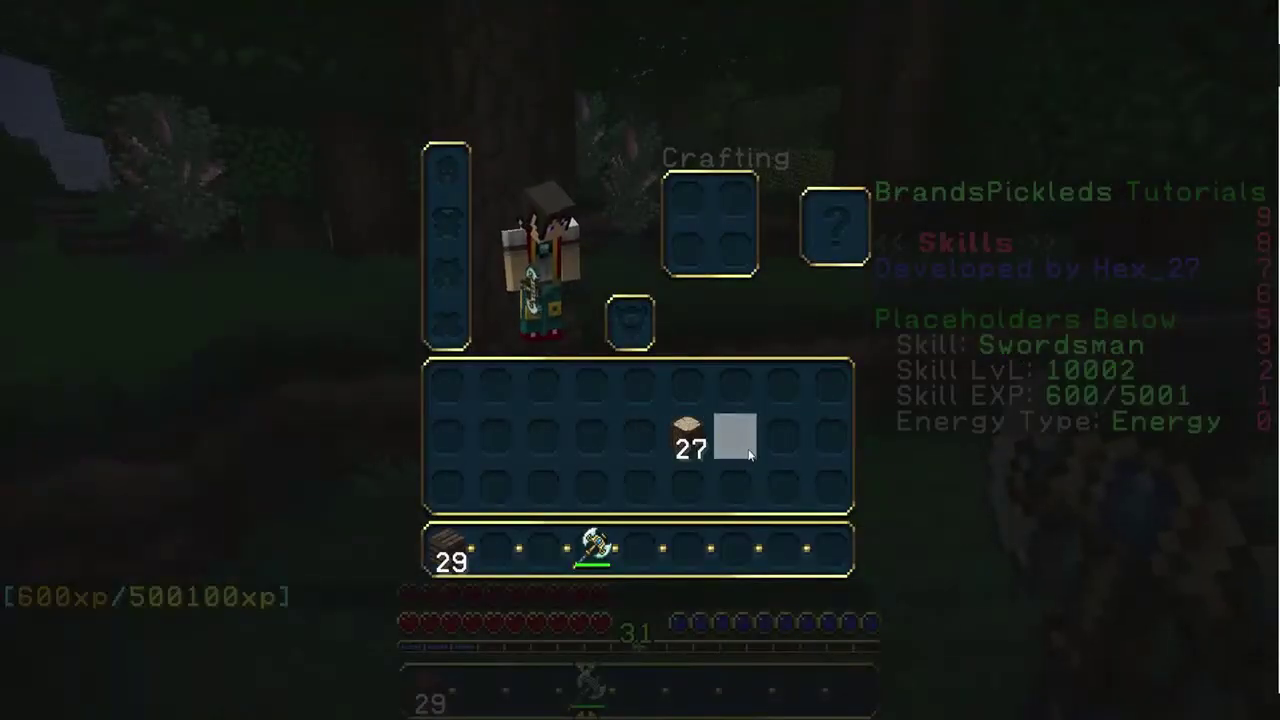
key("e")
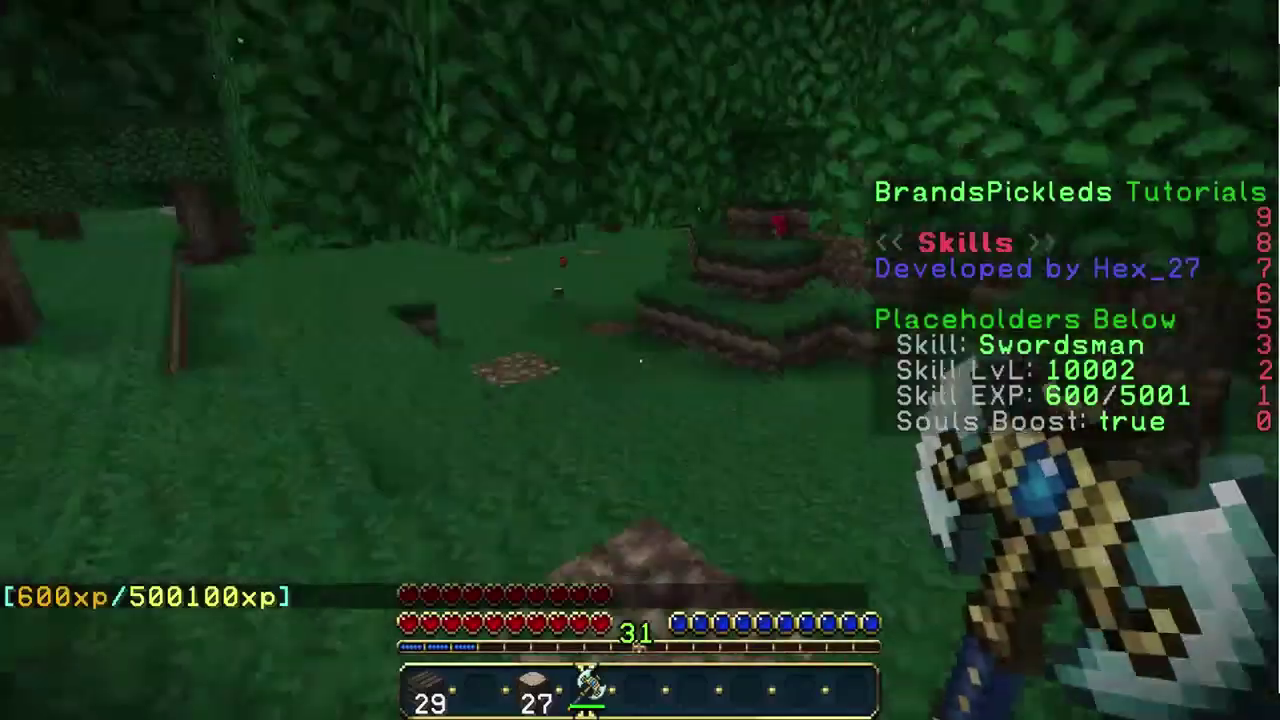
Step: Switch to NiTROPanel in the browser and open defaultscoreboard.yml from the AnimatedScoreboard plugin's scoreboards folder
scroll(640, 360, "down", 1)
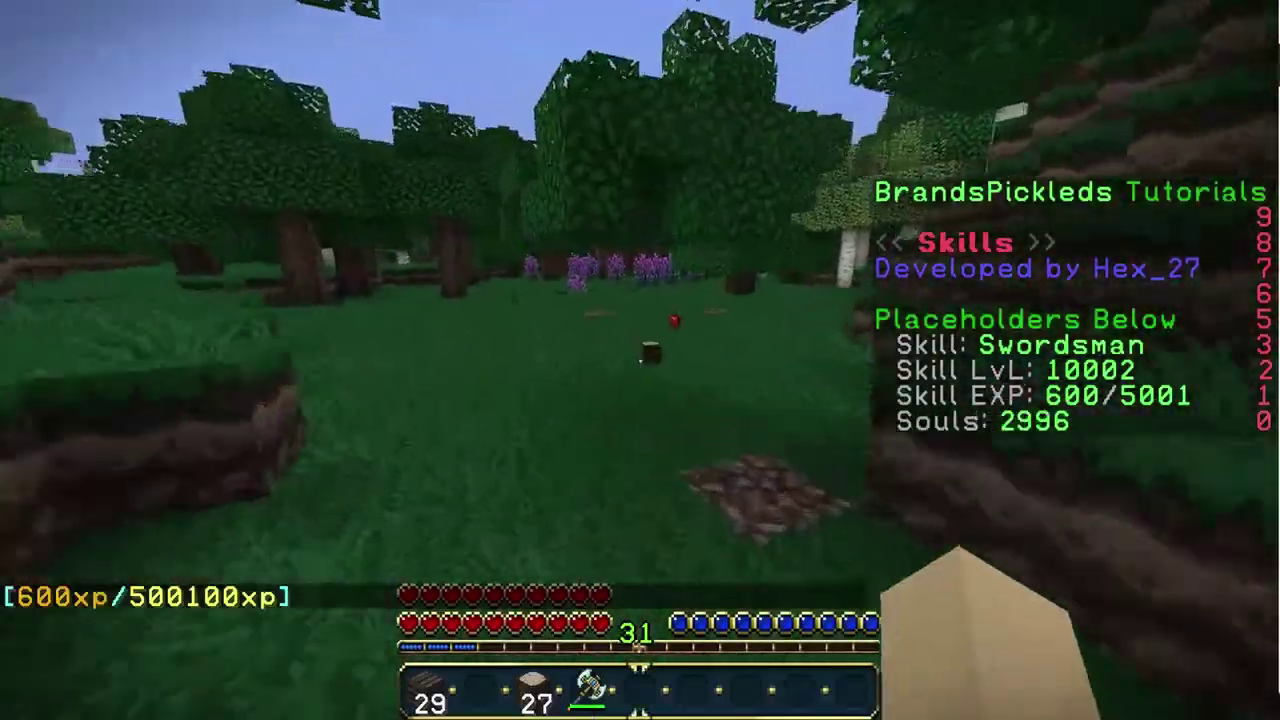
key("Escape")
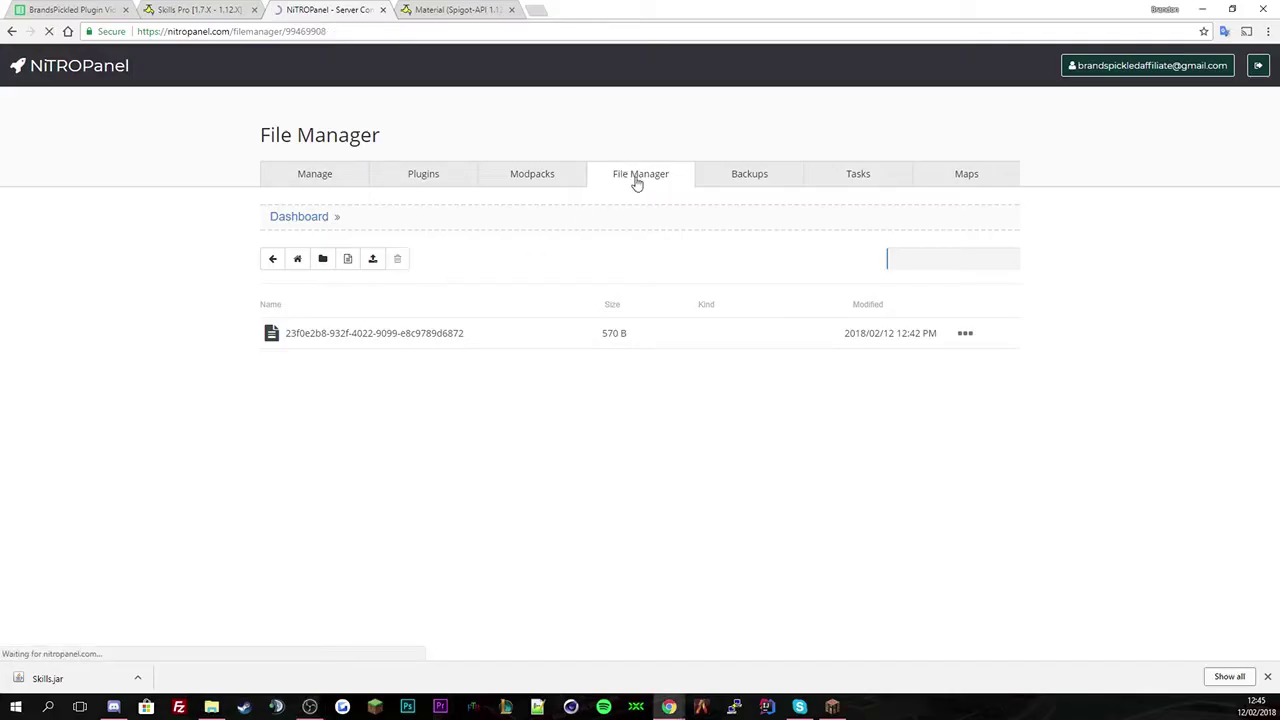
left_click(300, 366)
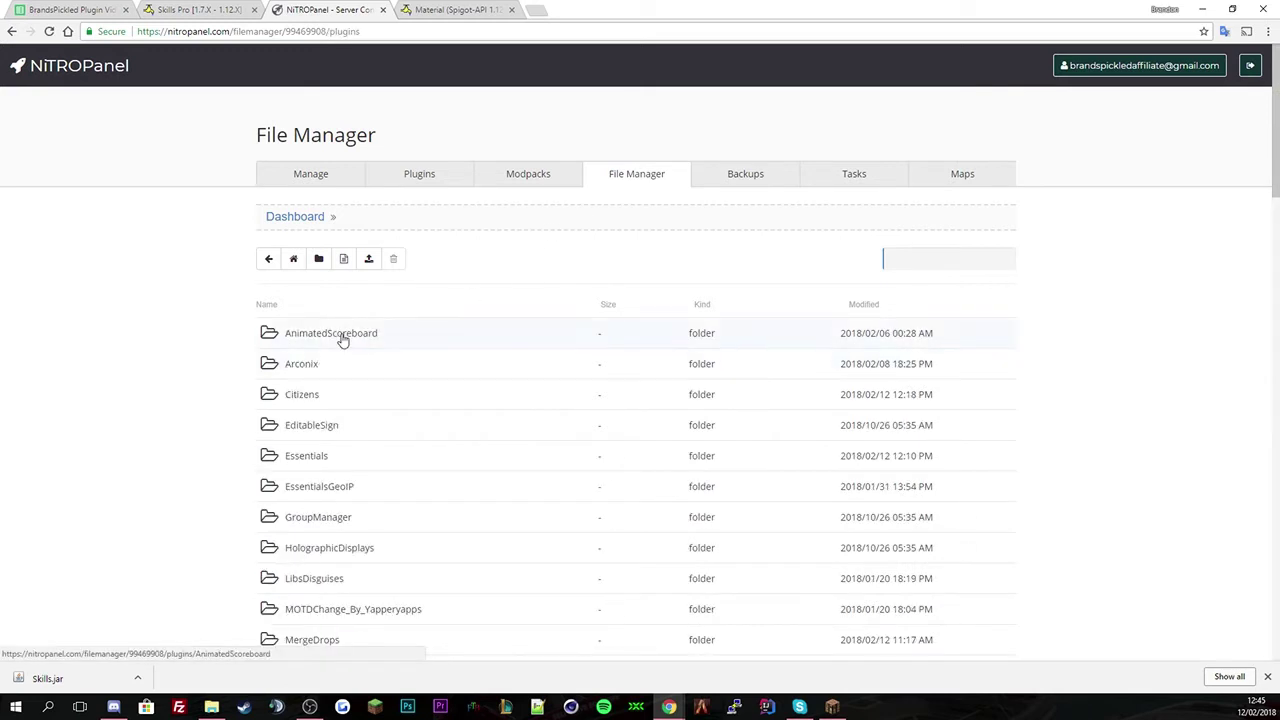
left_click(341, 337)
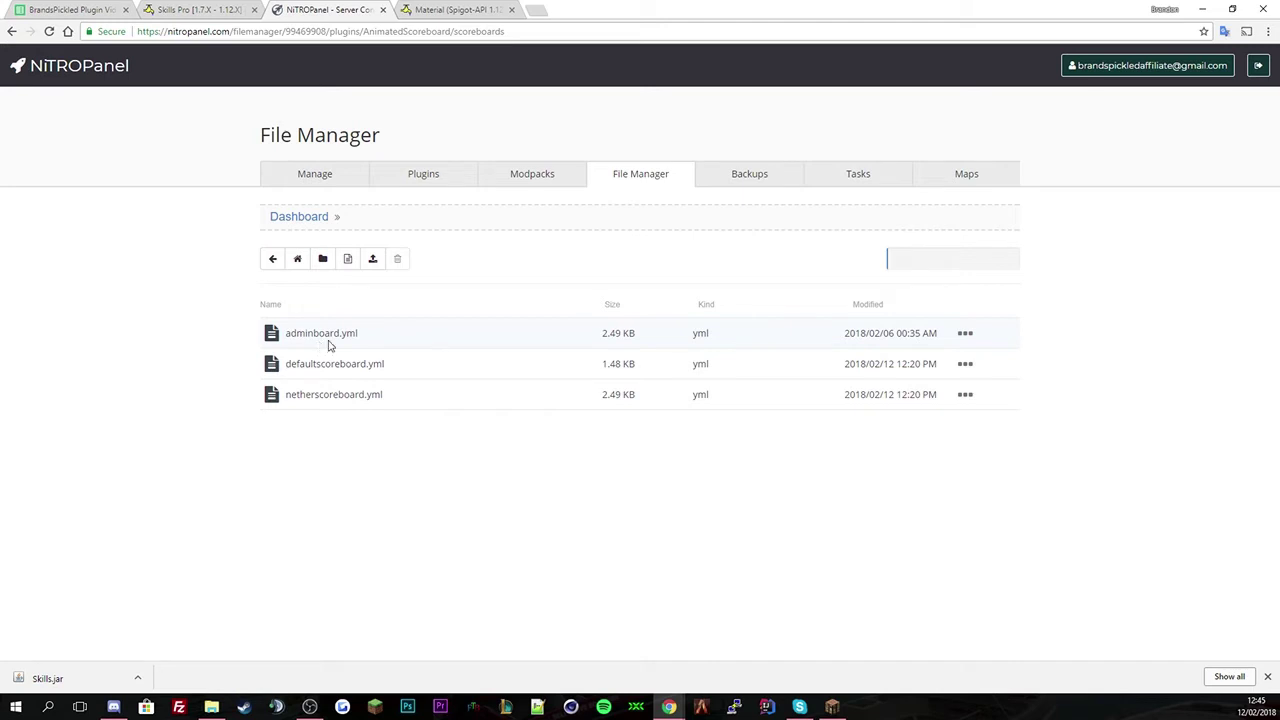
left_click(430, 411)
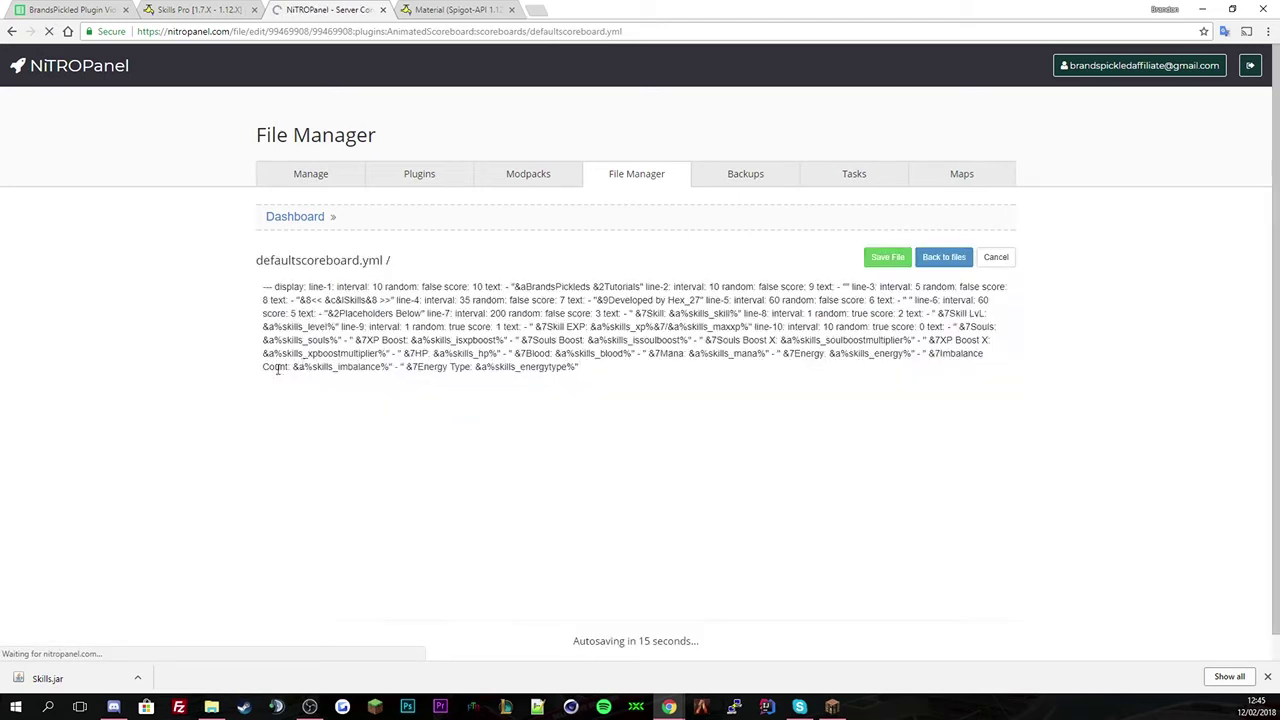
scroll(296, 367, "down", 1)
scroll(296, 367, "up", 1)
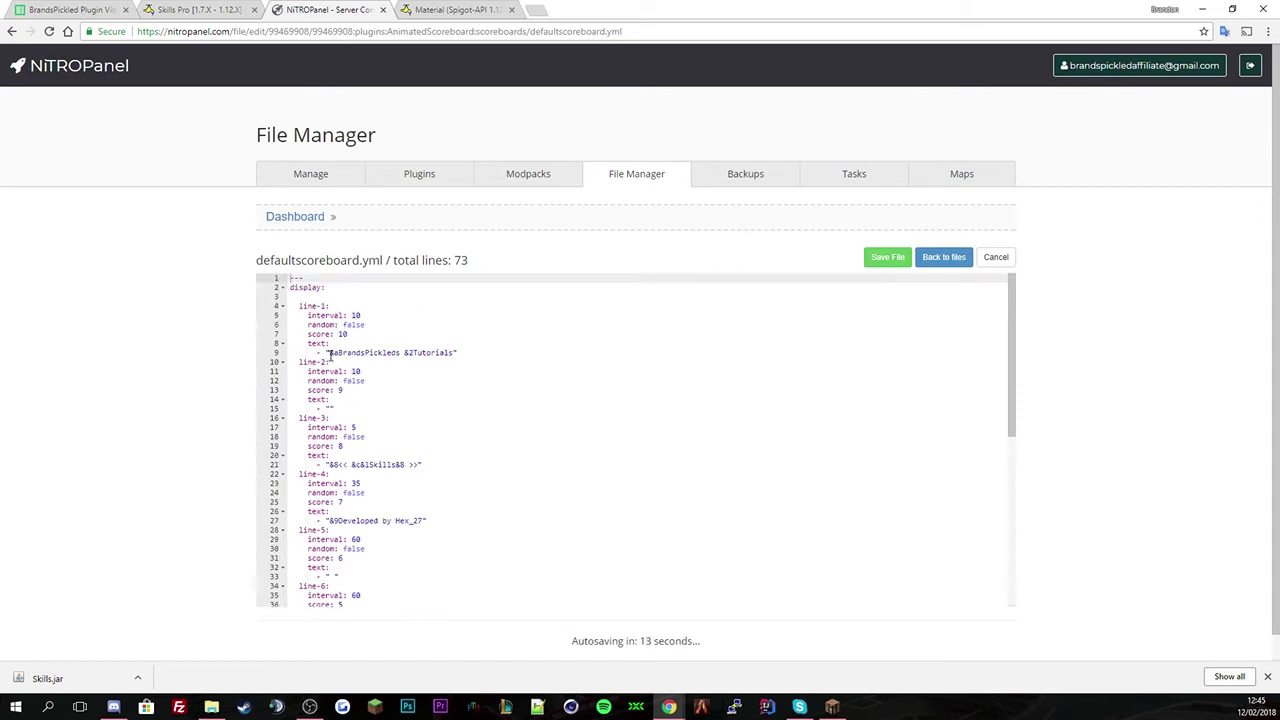
Step: Highlight the title text of line-1 in defaultscoreboard.yml and review the remaining scoreboard lines down to line-10
left_click_drag(328, 353, 460, 355)
scroll(400, 405, "down", 1)
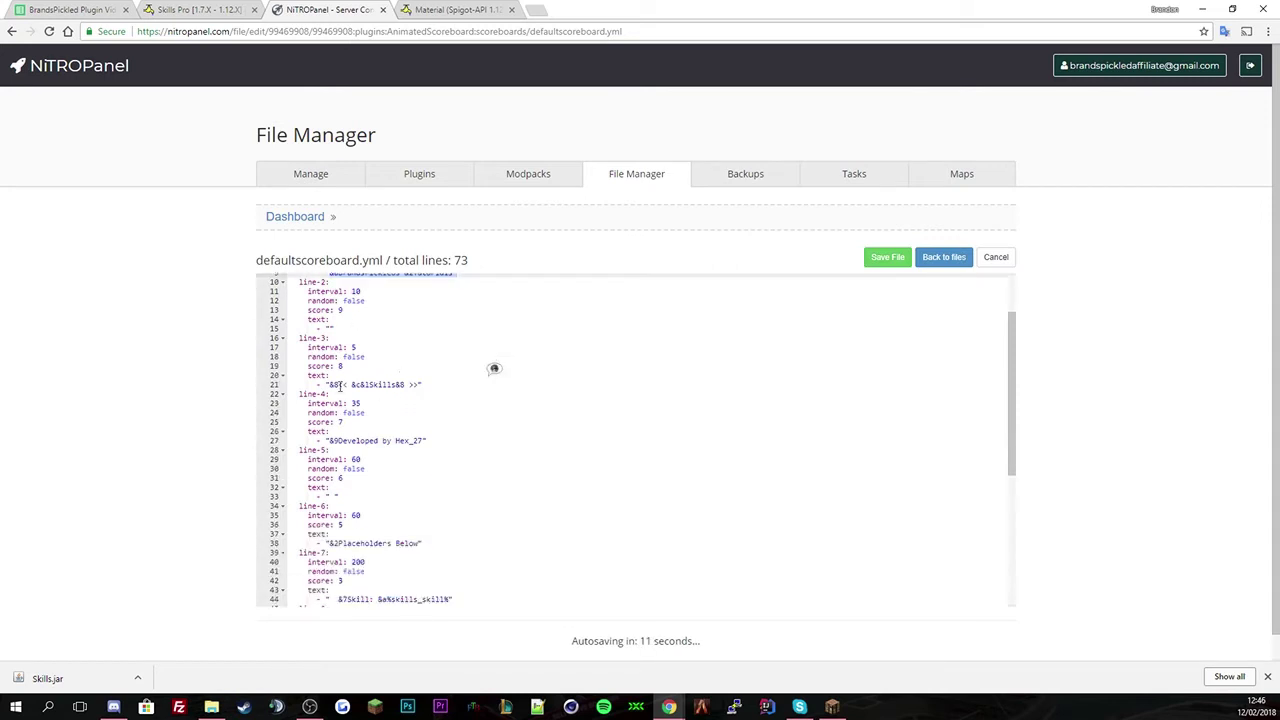
scroll(389, 400, "down", 1)
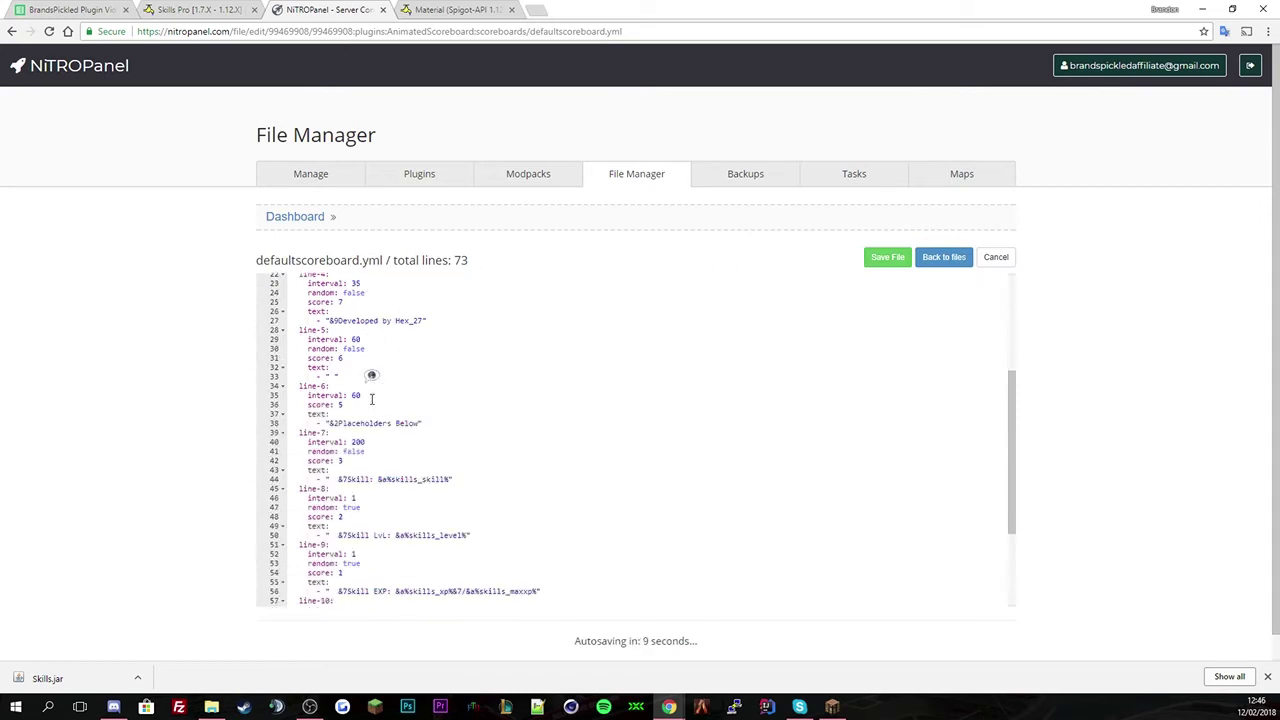
scroll(438, 368, "down", 1)
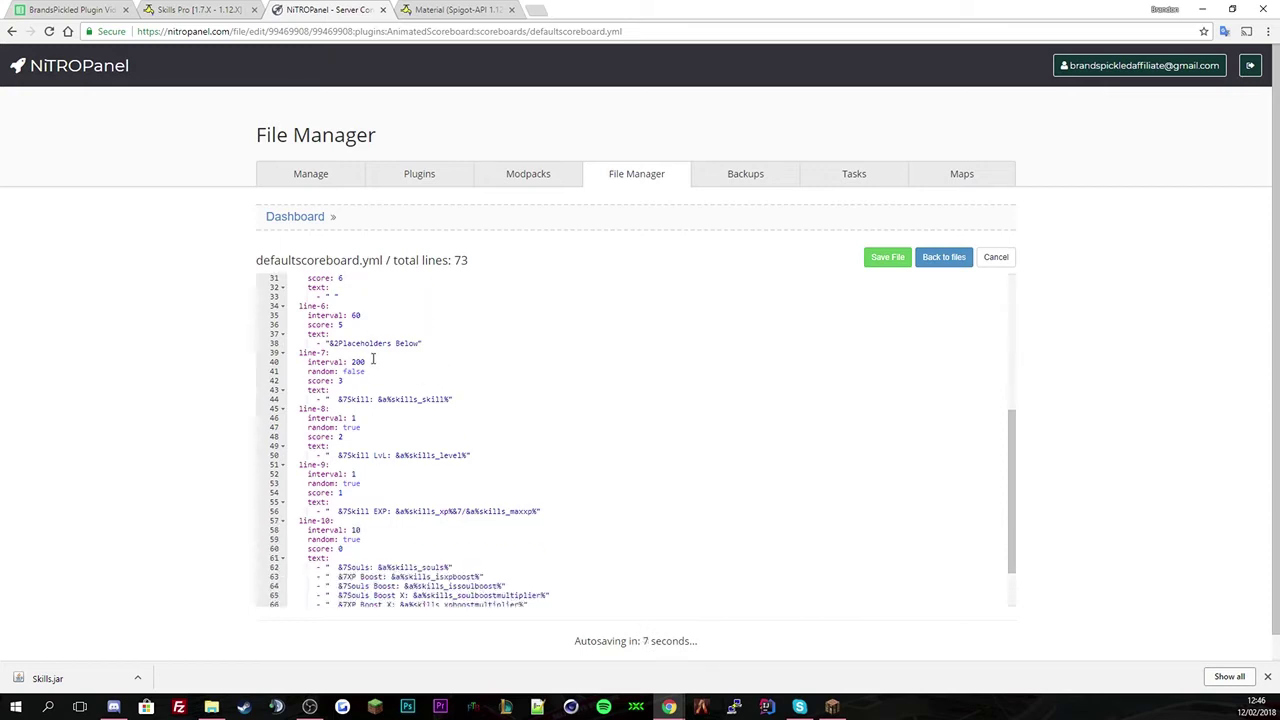
scroll(430, 350, "down", 1)
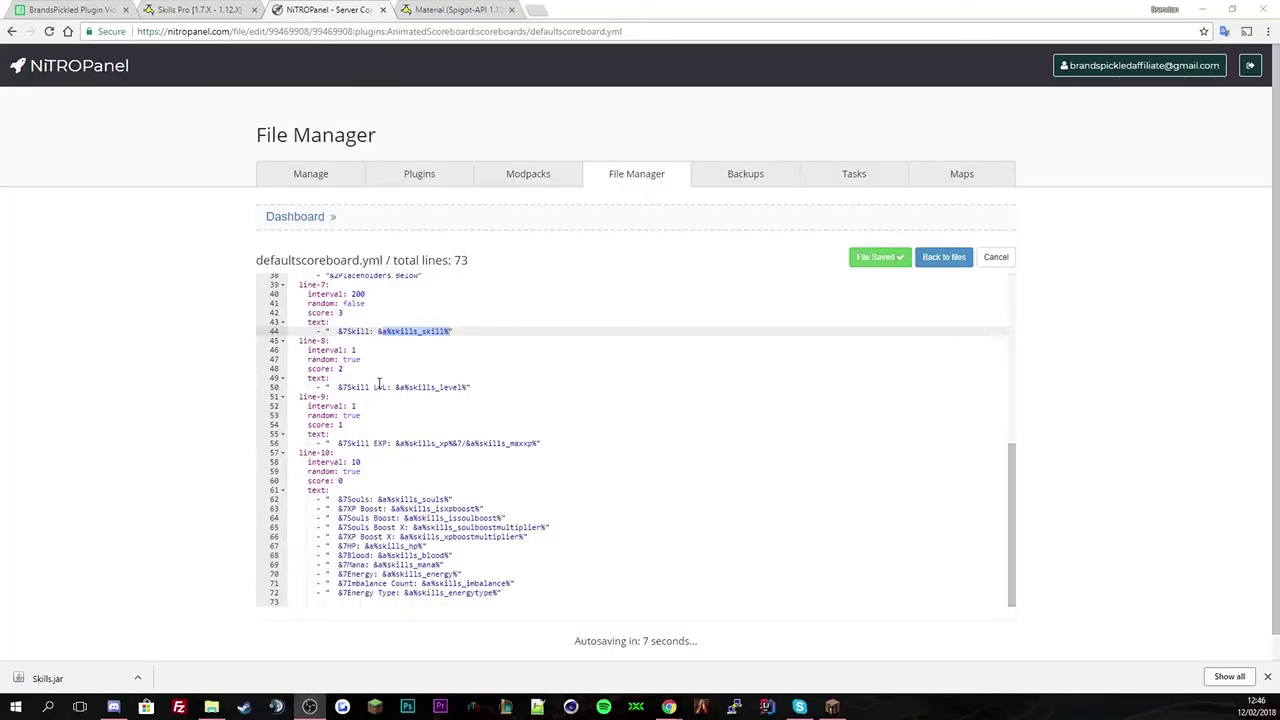
Step: Highlight the Skill LvL text on line-8 and the %skills_skill% placeholder on line-7
left_click_drag(352, 387, 408, 387)
scroll(369, 450, "down", 1)
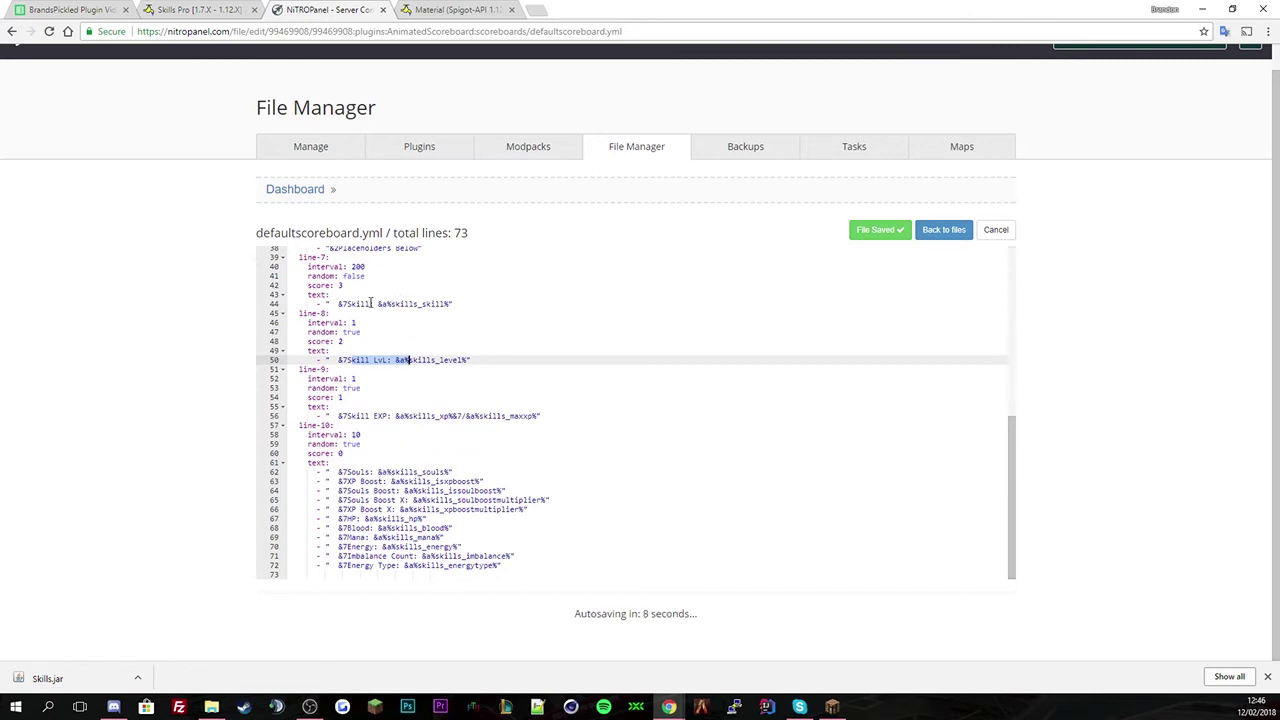
left_click_drag(380, 303, 449, 303)
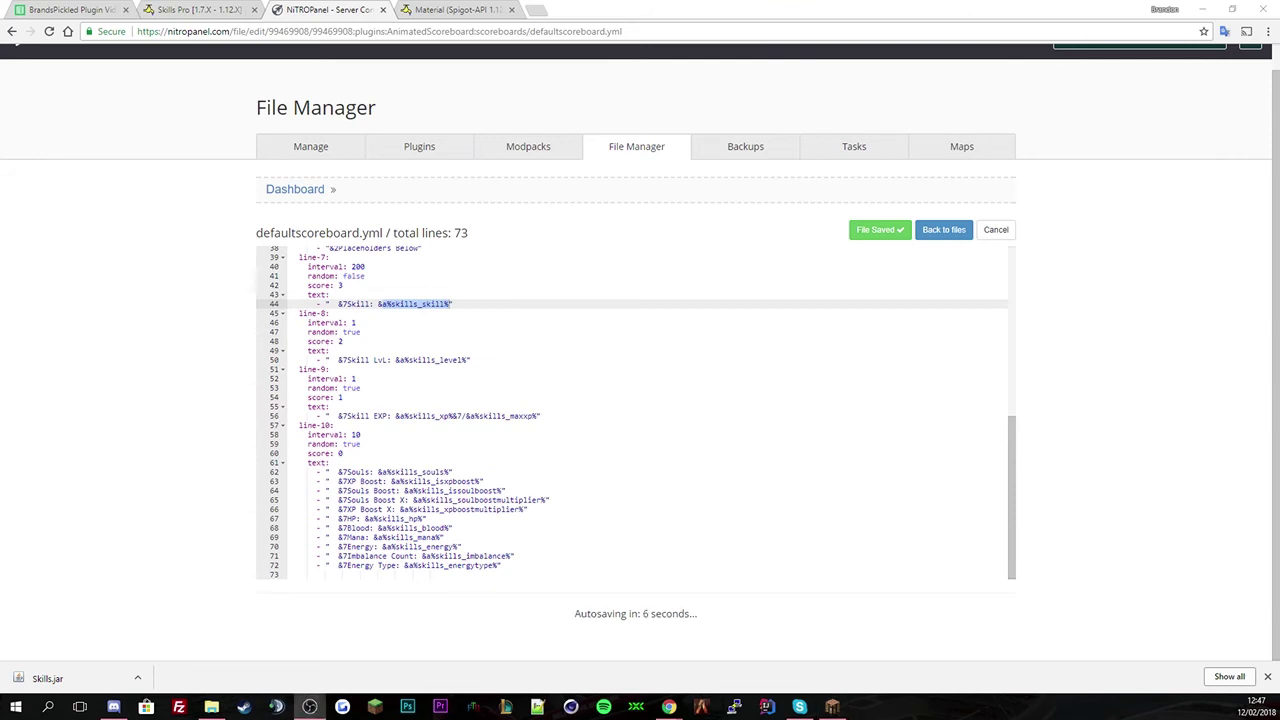
Step: Return to the Skills Pro resource page on SpigotMC
left_click(237, 8)
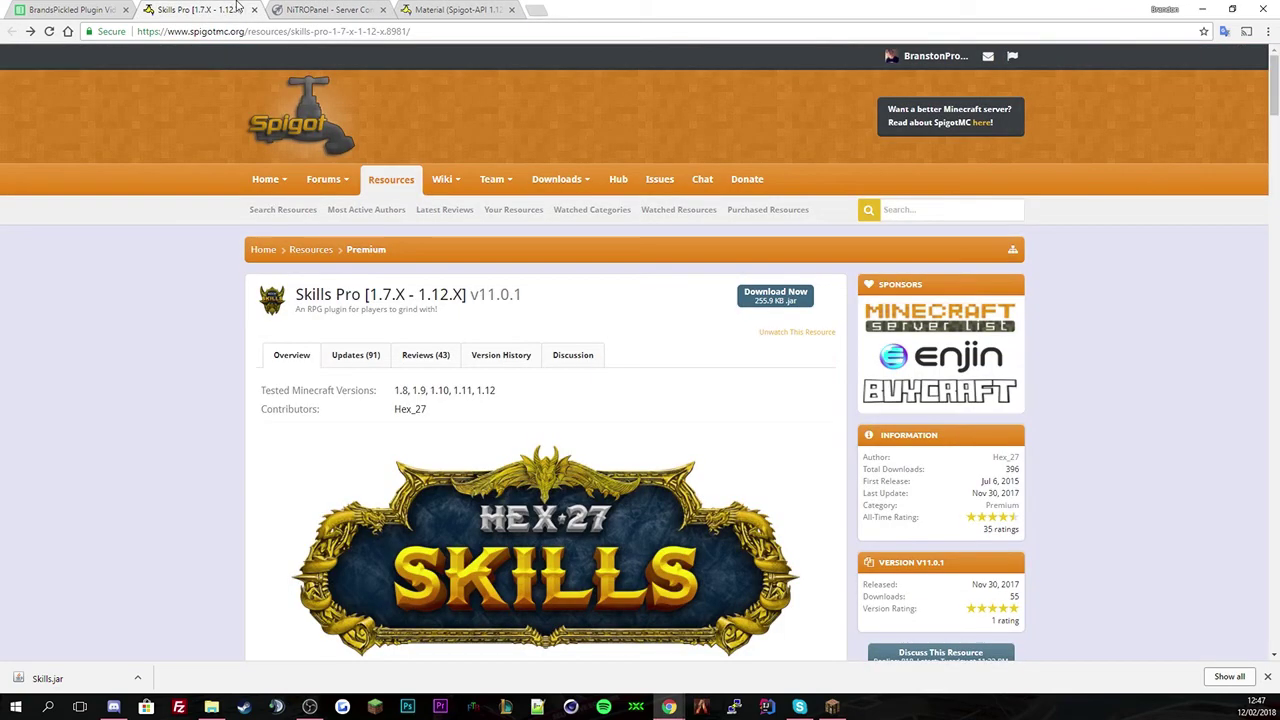